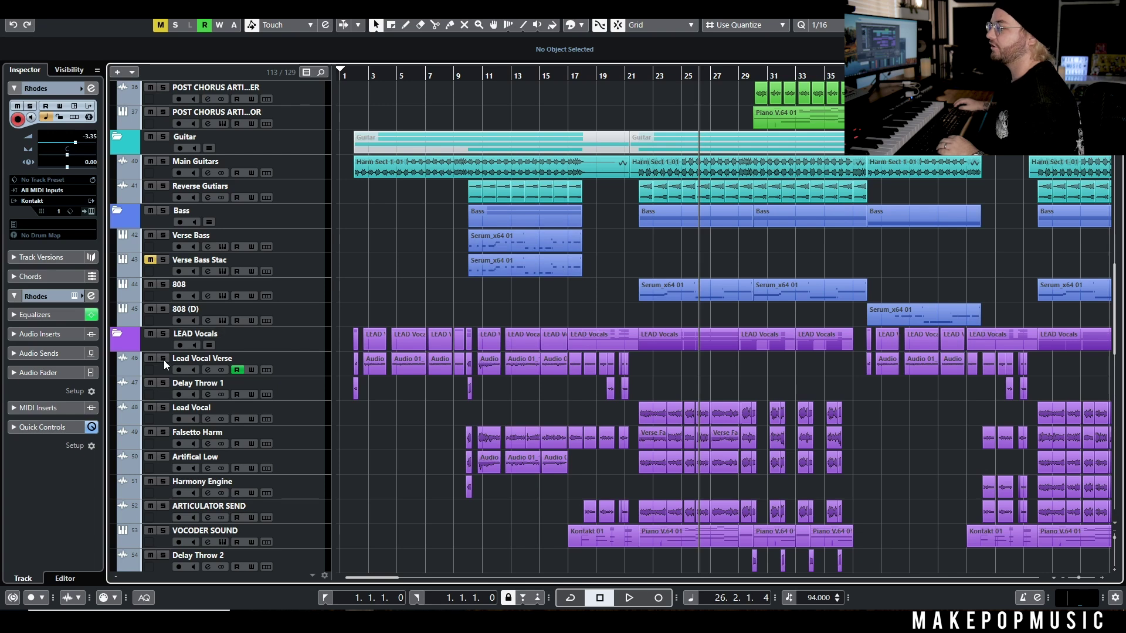
- Open the Lead Vocal Verse channel settings and inspect the Auto-Tune Pro insert
left_click(207, 369)
left_click_drag(458, 276, 548, 120)
left_click(547, 181)
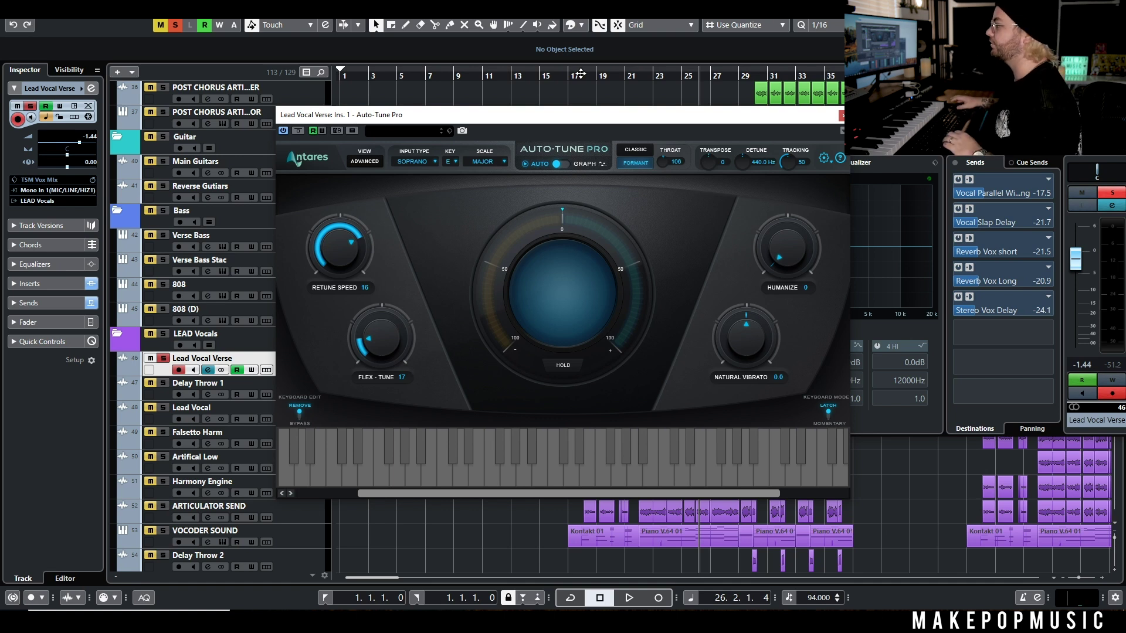
left_click(841, 115)
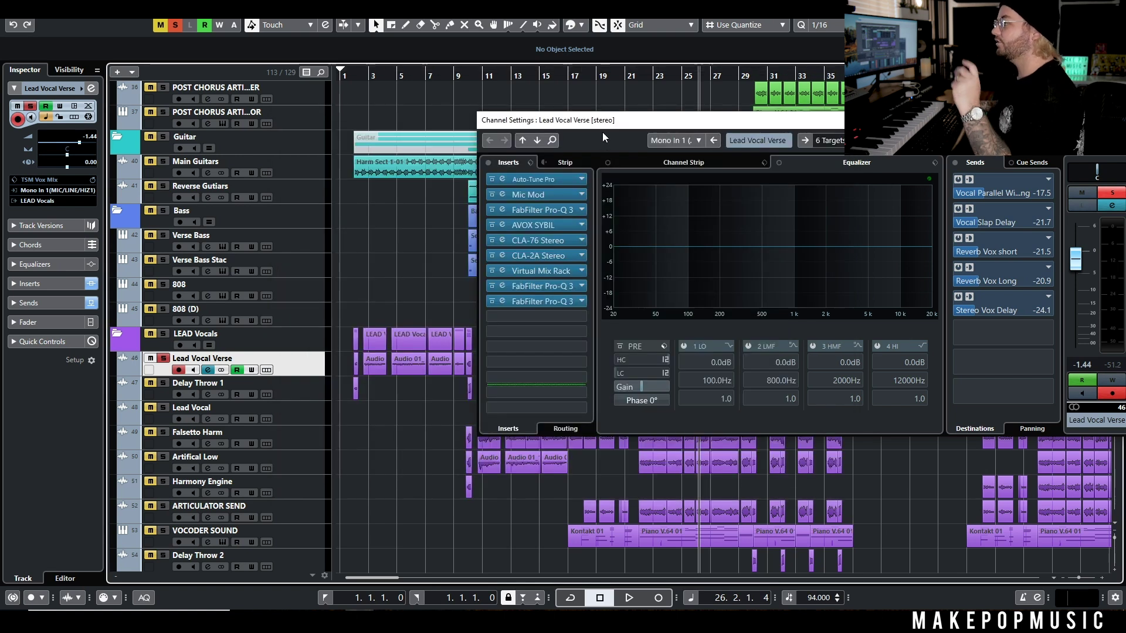
- Open the Mic Mod insert on the Lead Vocal Verse channel and close the channel settings
left_click_drag(603, 132, 534, 134)
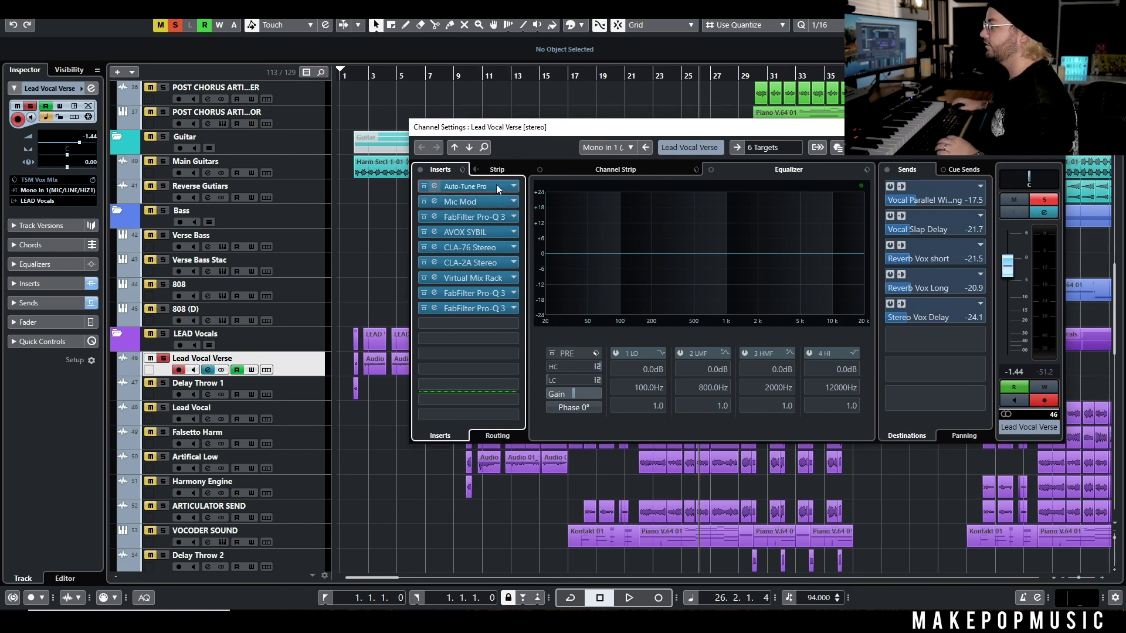
left_click_drag(518, 135, 550, 95)
scroll(395, 283, "down", 4)
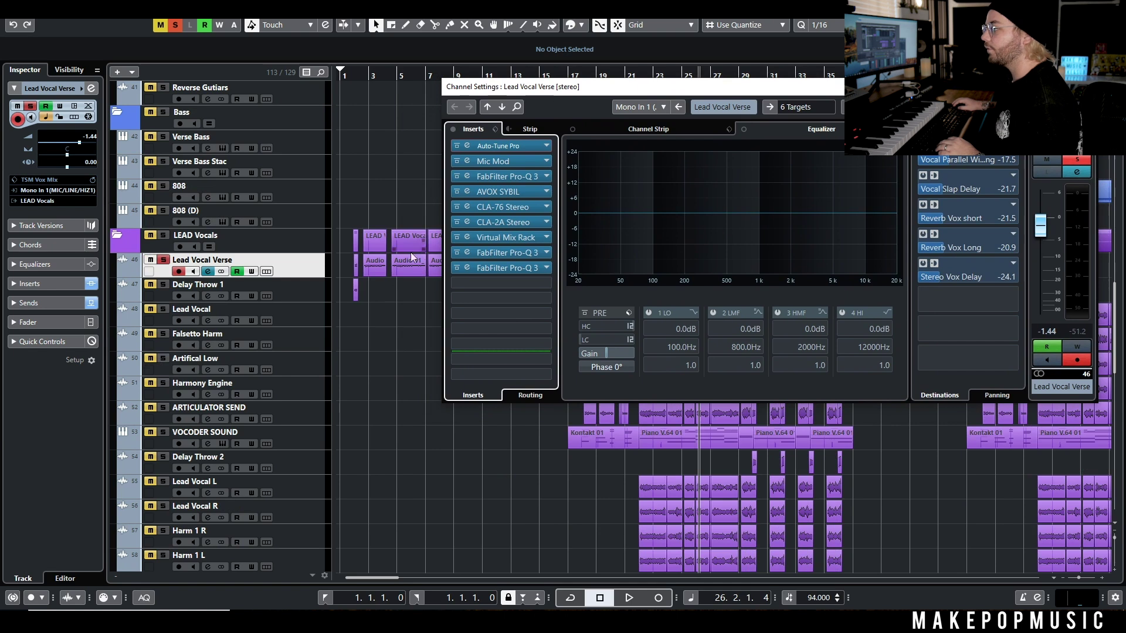
left_click(496, 164)
left_click_drag(544, 183, 669, 149)
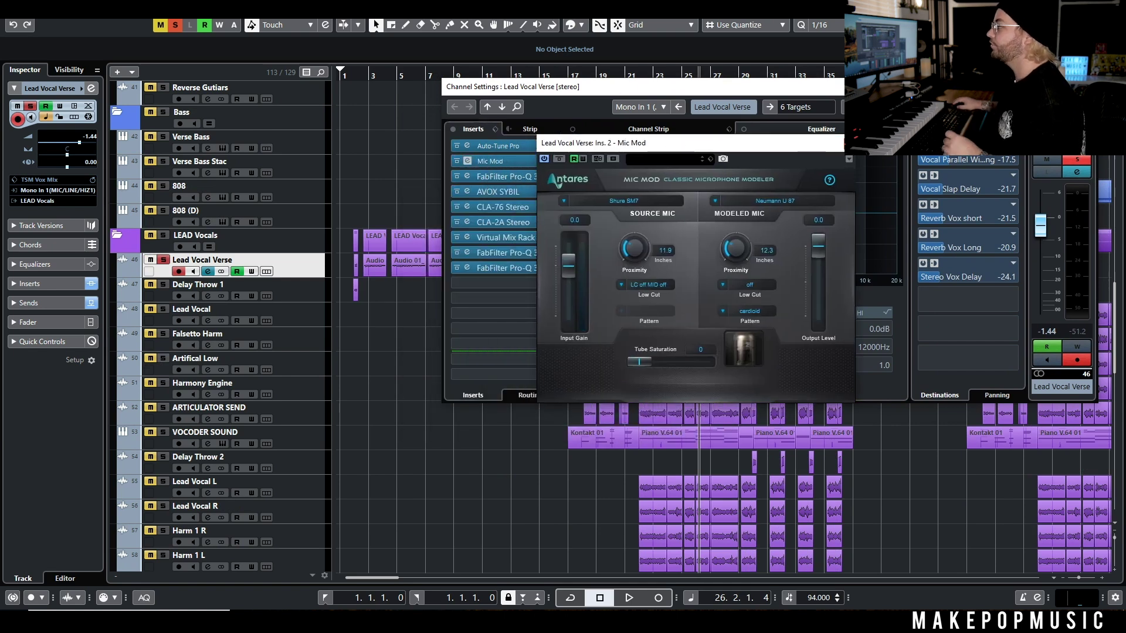
key("e")
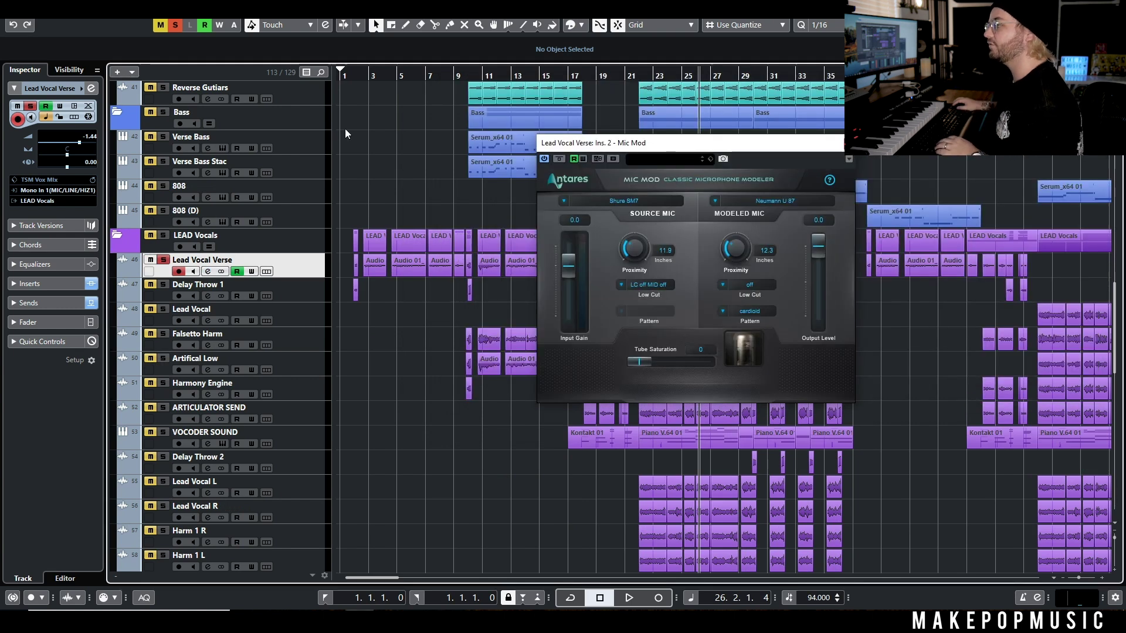
- Play the soloed verse vocal from bar 1 to compare it with Mic Mod bypassed and active, leaving Mic Mod active
left_click(351, 71)
left_click(558, 160)
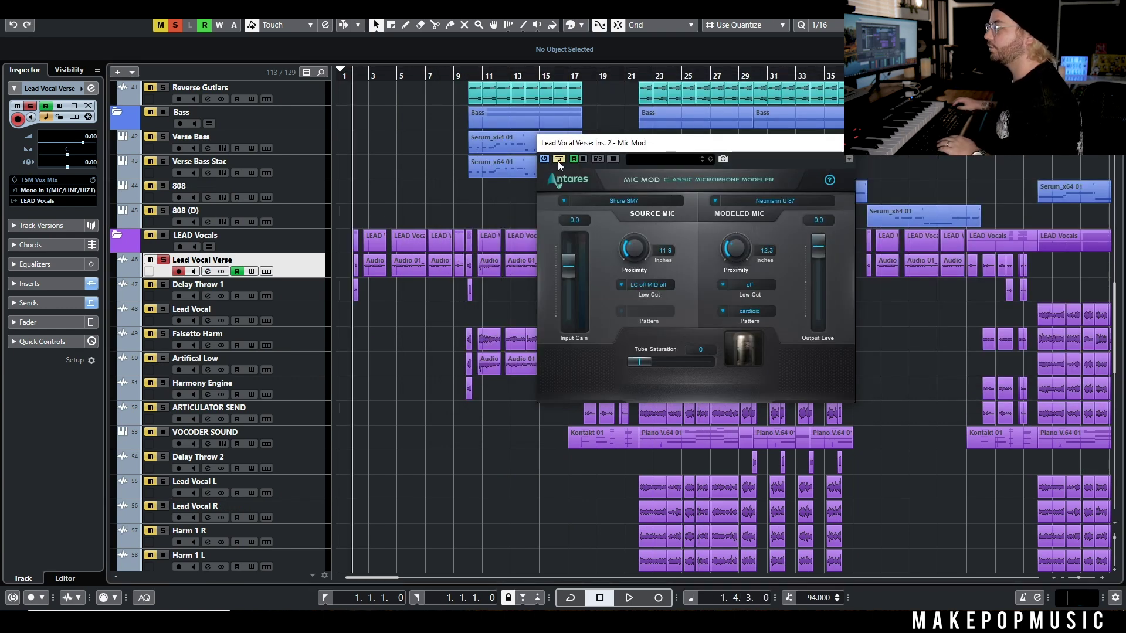
key("space")
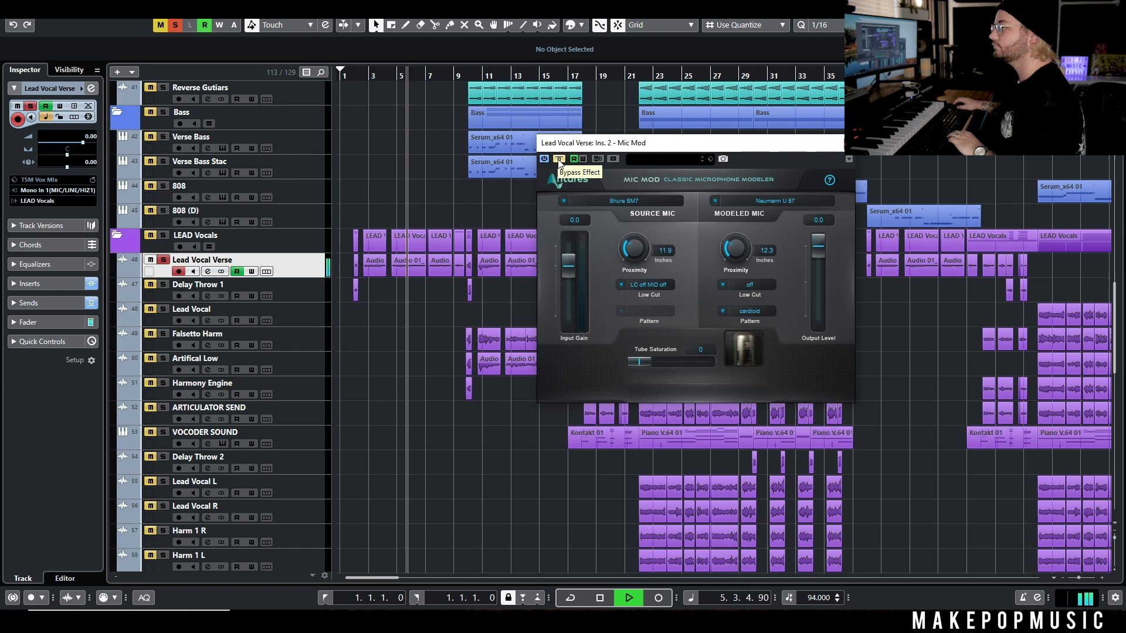
key("space")
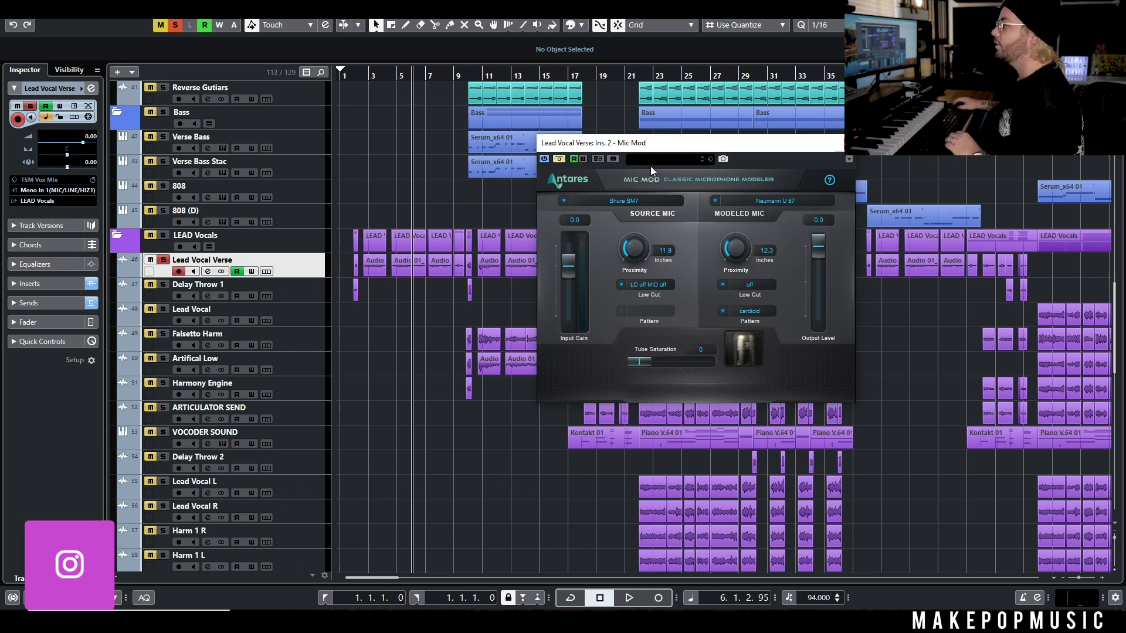
left_click(558, 161)
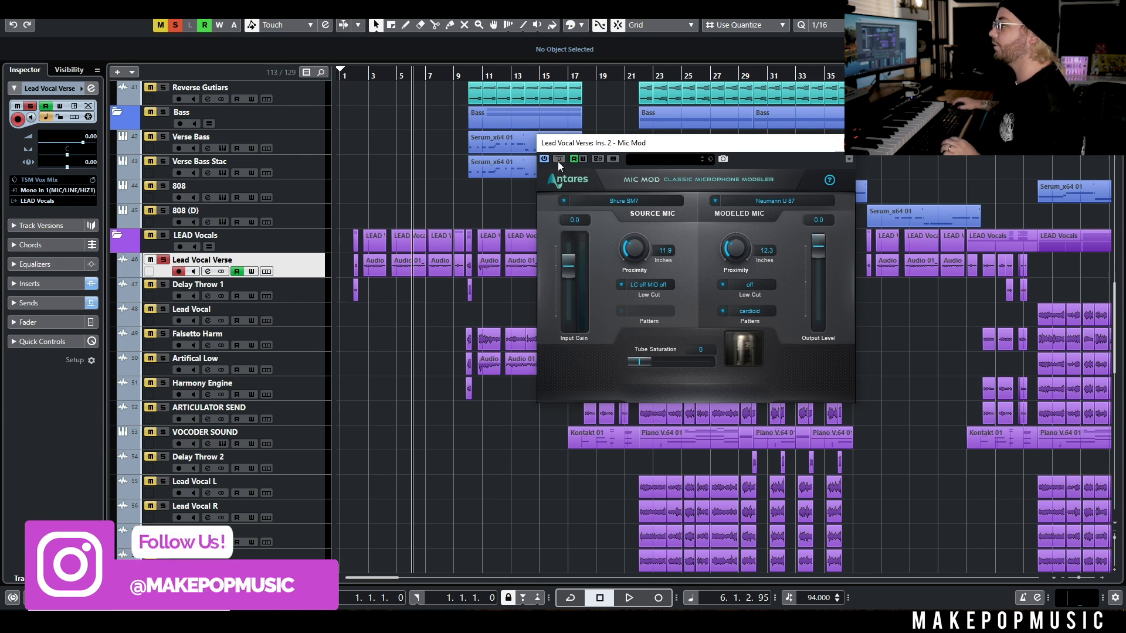
- Browse Mic Mod's source microphone models and close the list without choosing another one
left_click(603, 203)
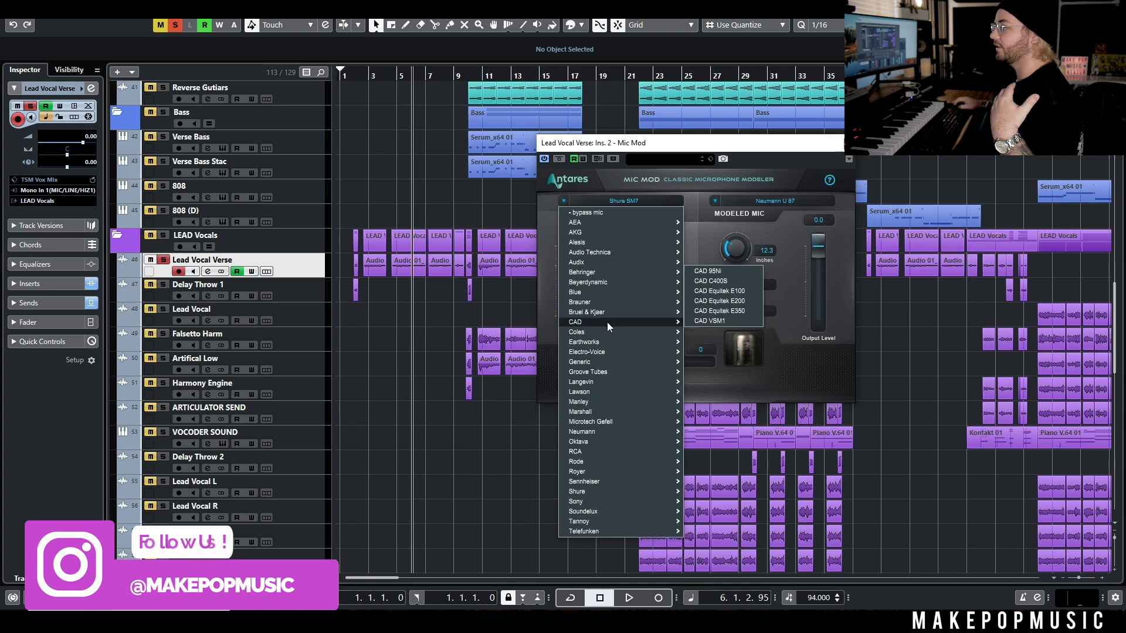
mouse_move(616, 243)
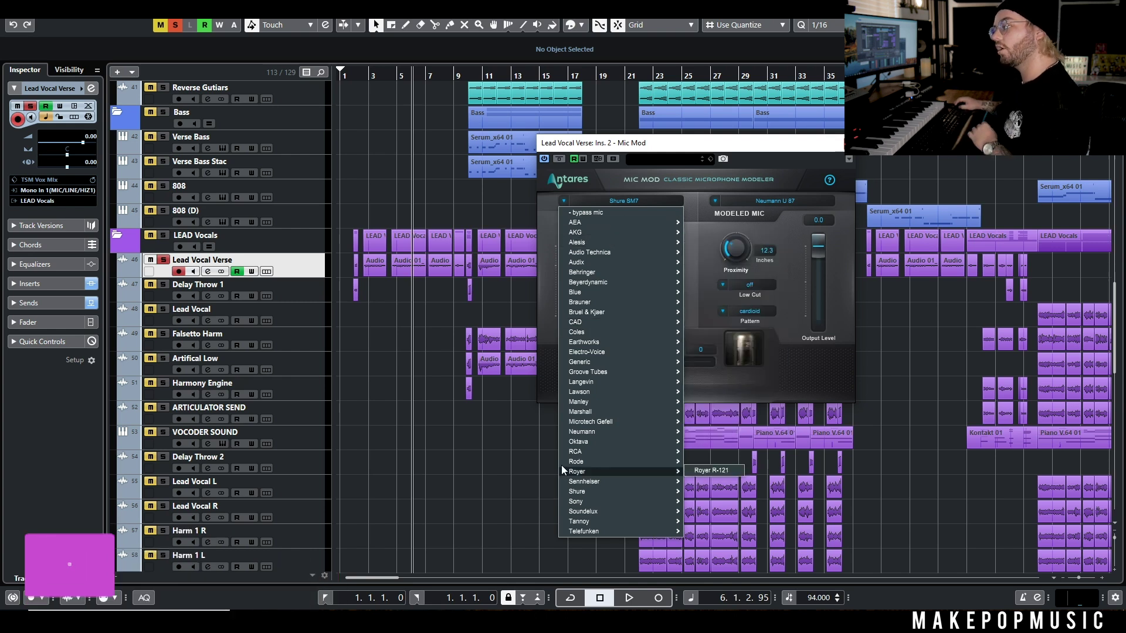
left_click(669, 151)
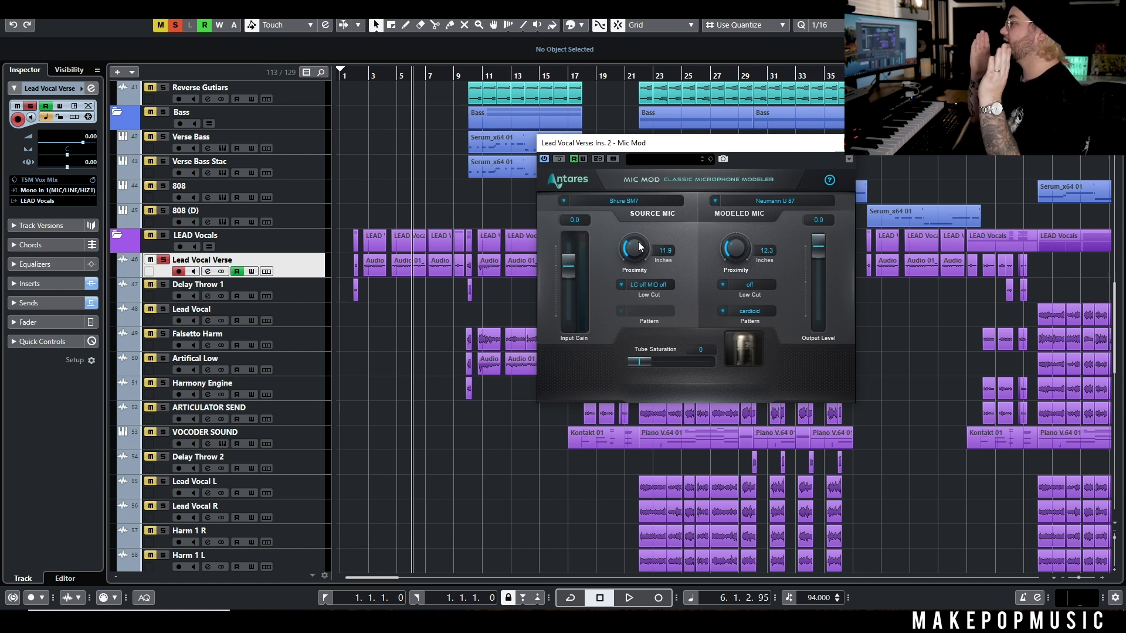
- Set Mic Mod's modeled mic to Manley Reference Gold and play the vocal from around bar 4
left_click(752, 202)
mouse_move(740, 354)
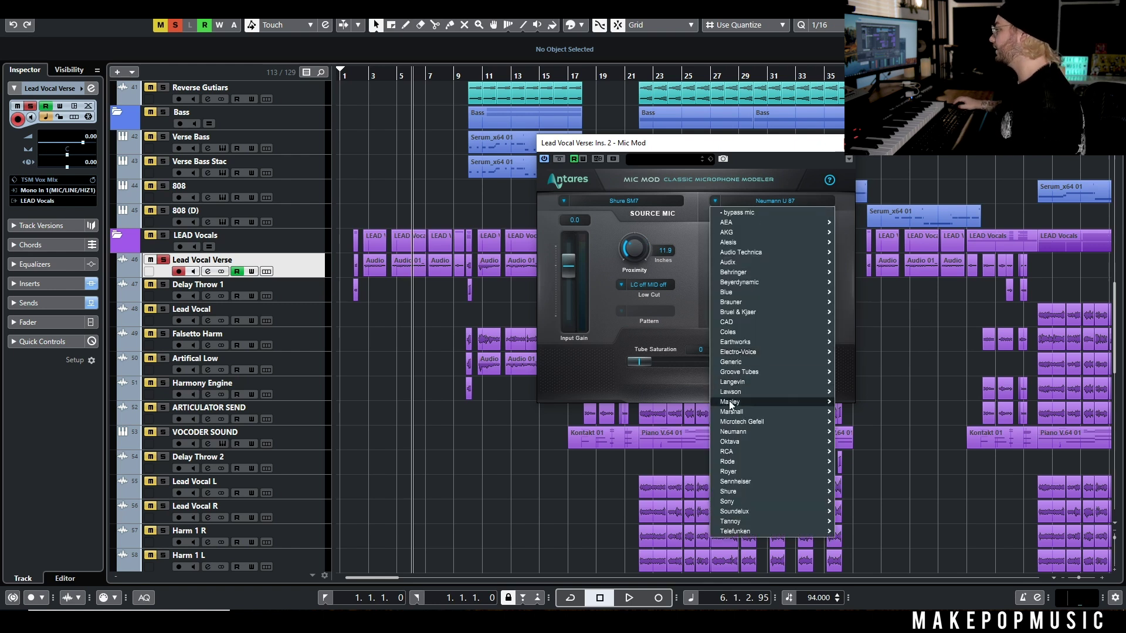
mouse_move(728, 414)
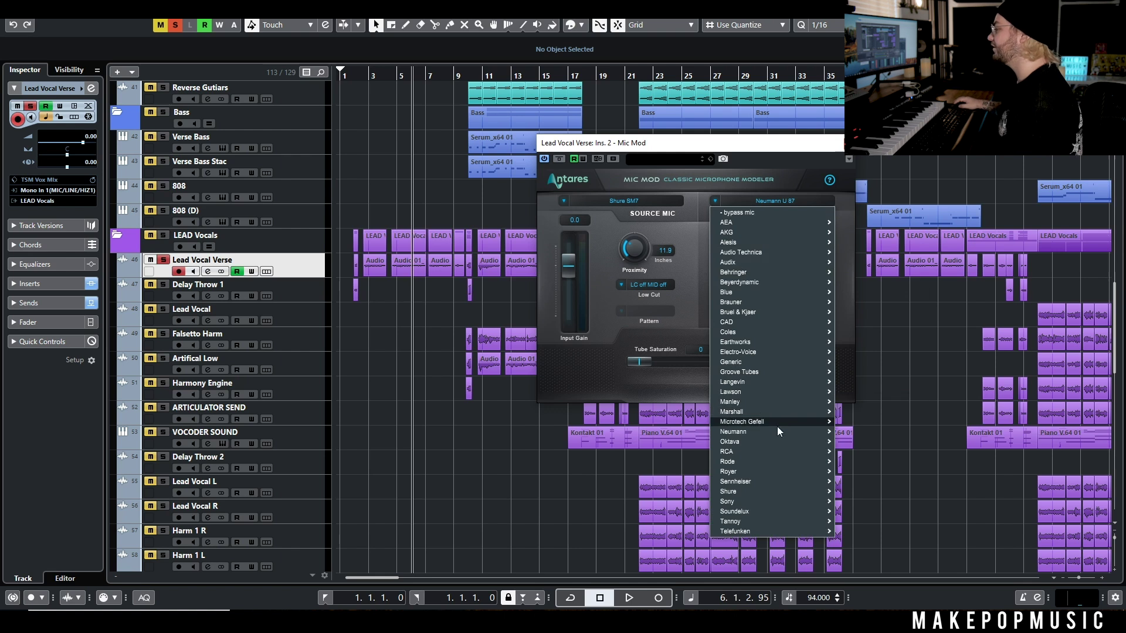
mouse_move(780, 402)
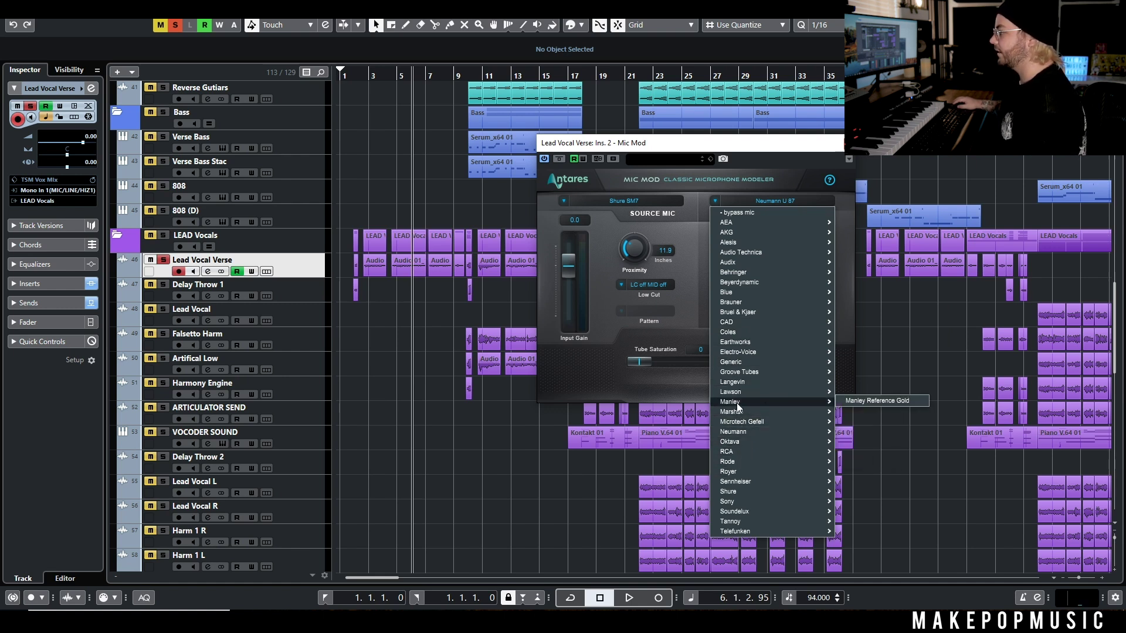
left_click(896, 402)
left_click(385, 76)
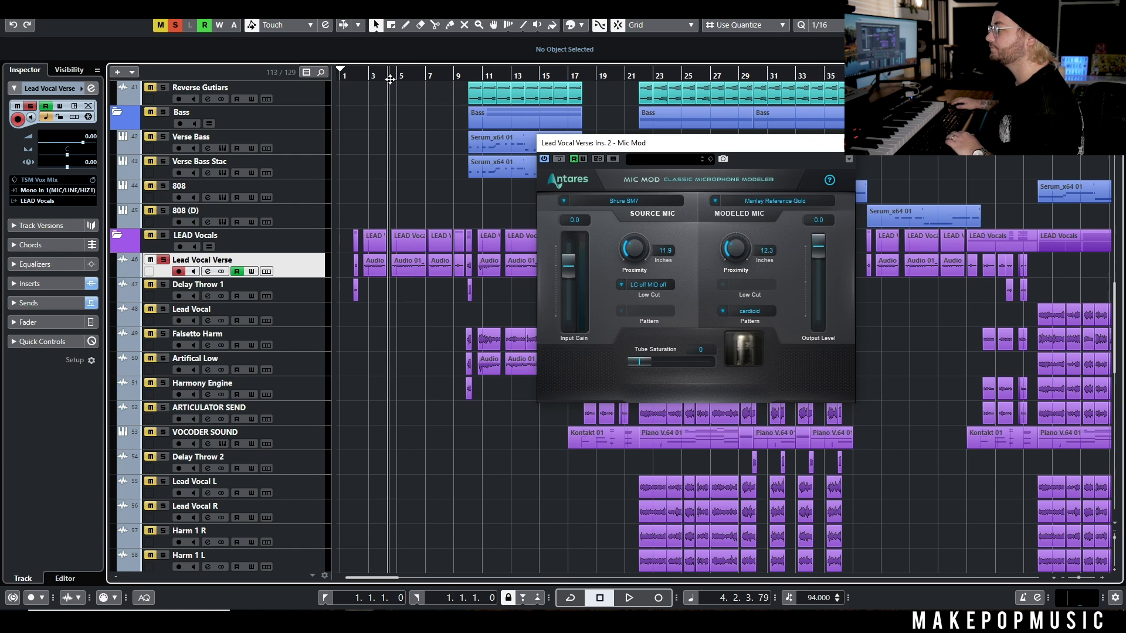
key("space")
- Set Mic Mod's modeled mic to Neumann U 87 during playback, listen to the vocal, and stop playback
left_click(729, 201)
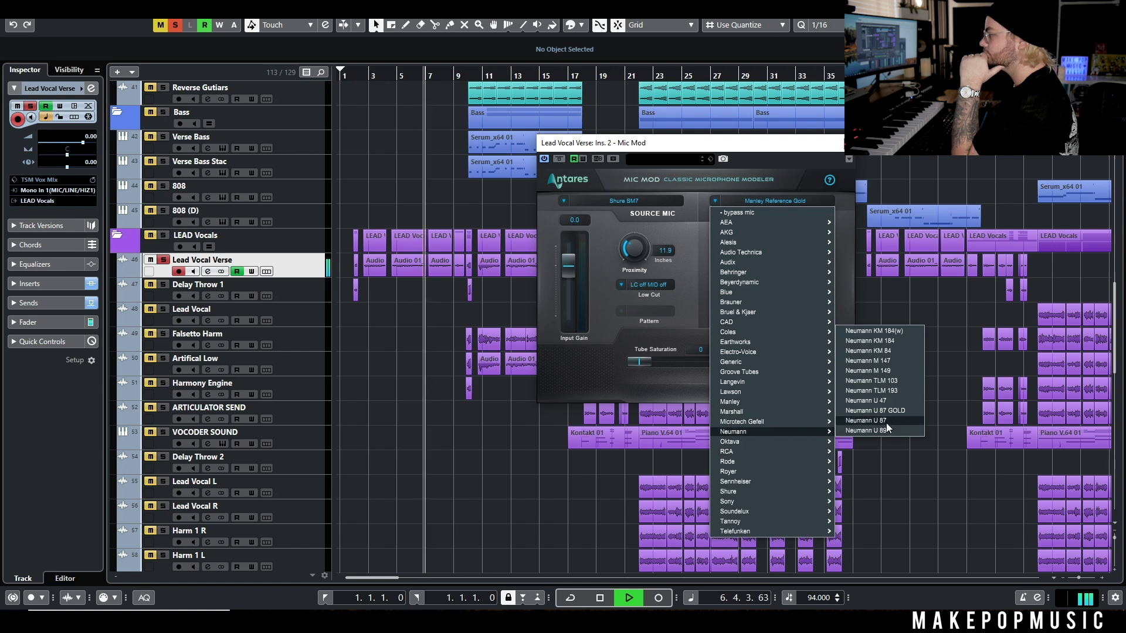
left_click(885, 421)
left_click(774, 201)
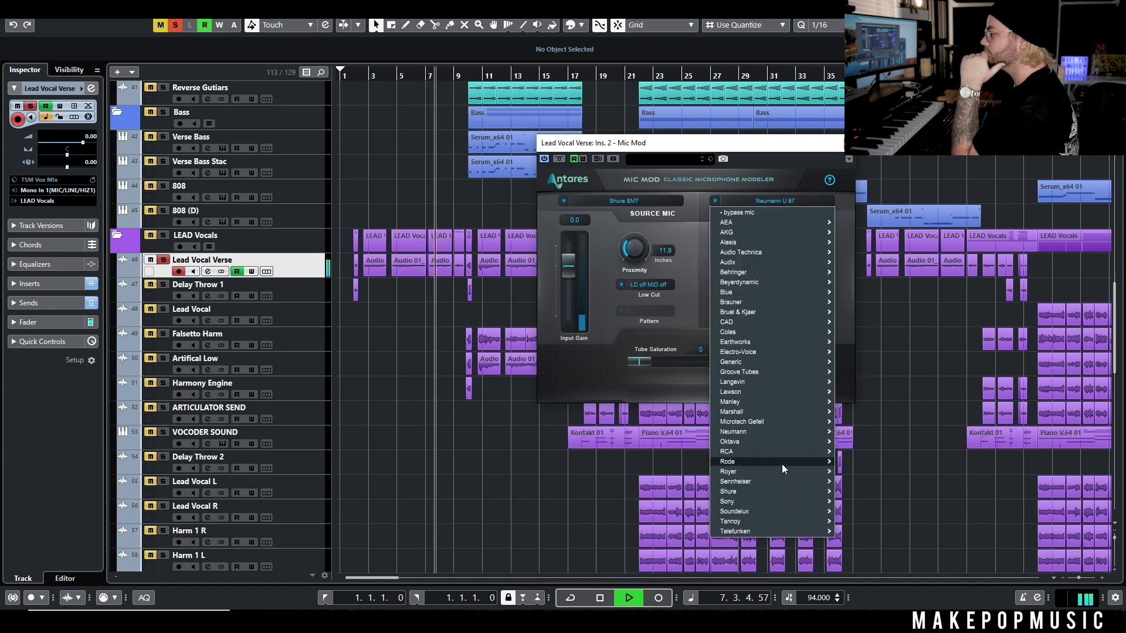
mouse_move(761, 392)
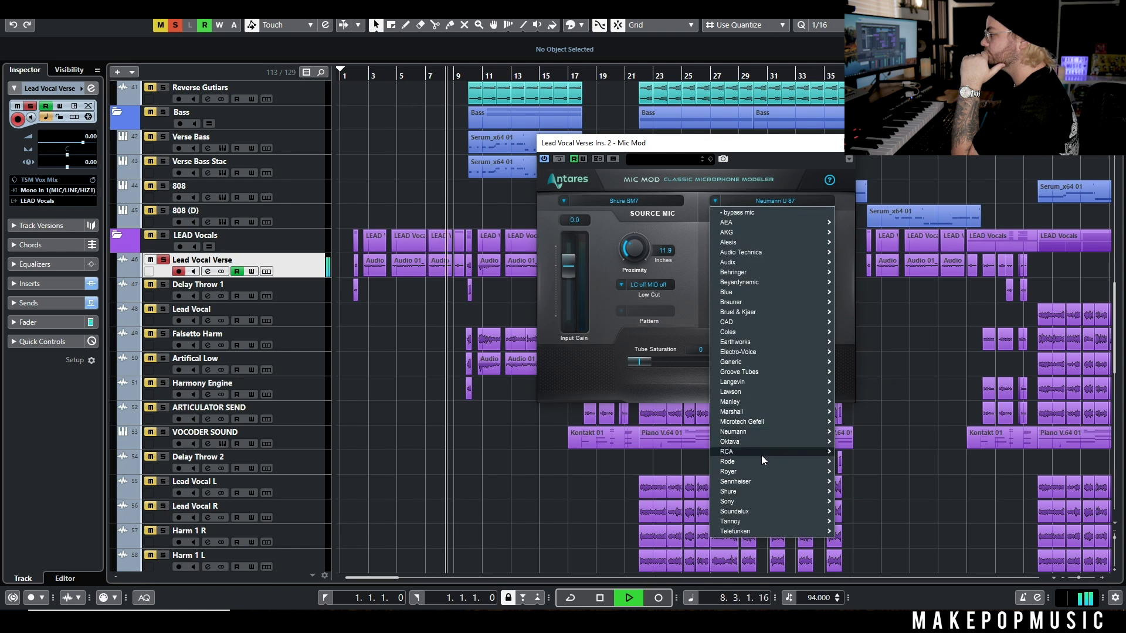
left_click(699, 155)
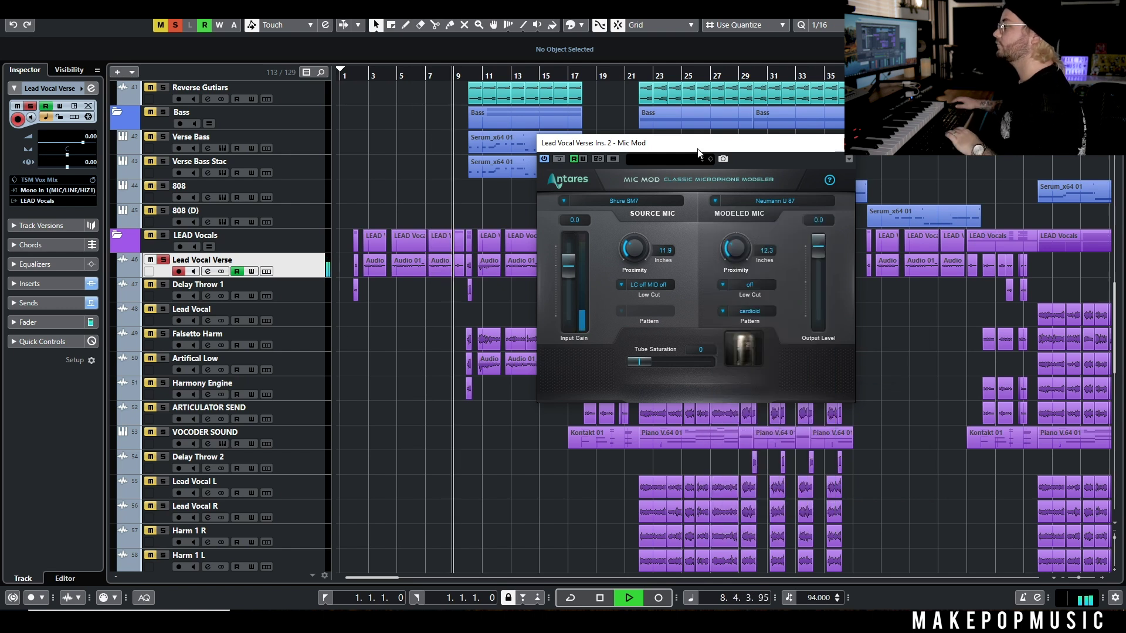
key("space")
- Browse the modeled microphone list without changing it, check the Tube Saturation control, and close Mic Mod
left_click(791, 201)
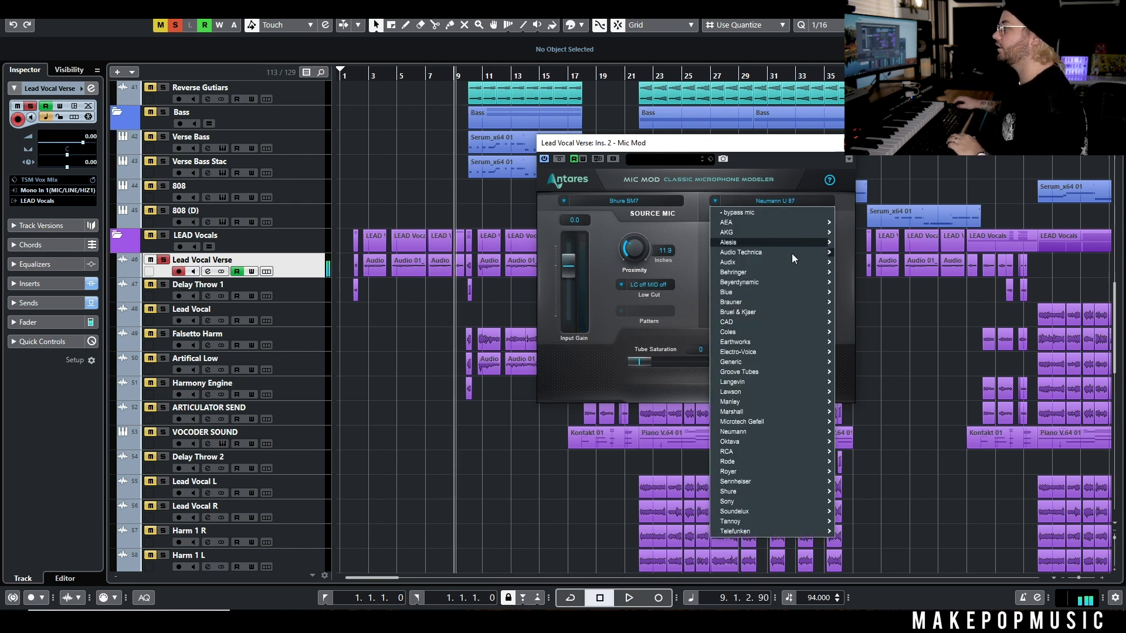
mouse_move(728, 462)
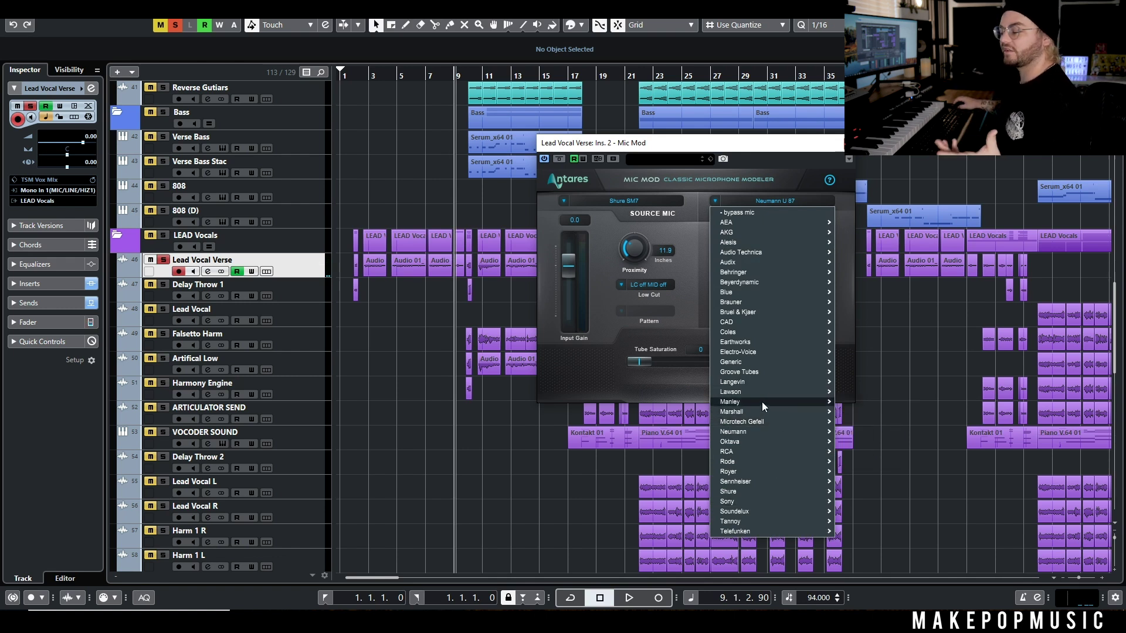
left_click(762, 164)
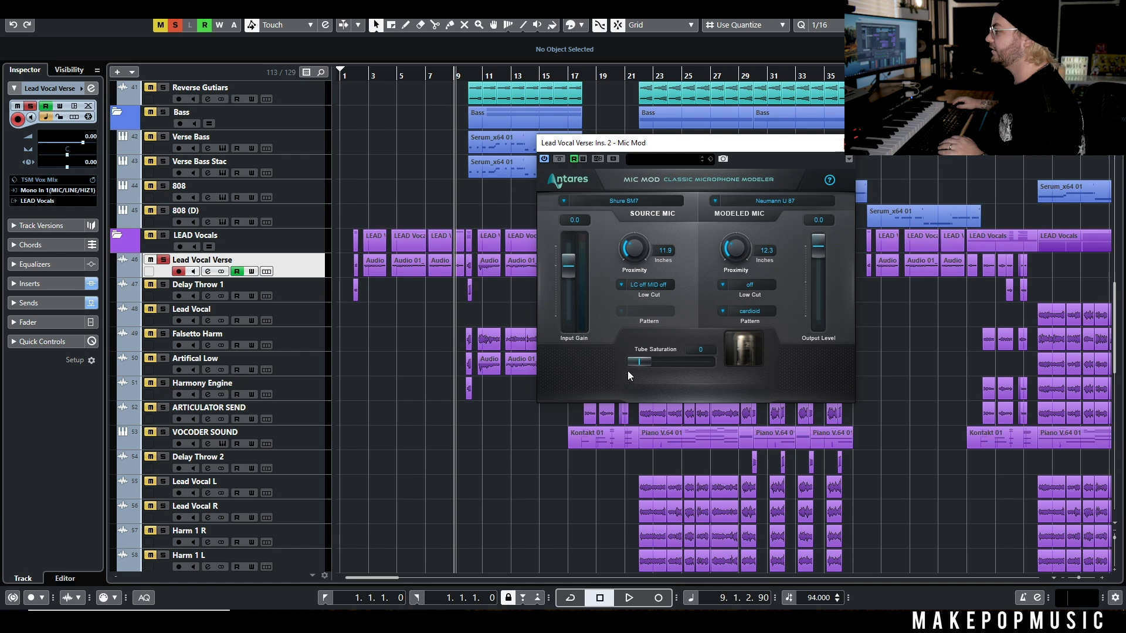
mouse_move(639, 360)
left_mouse_down()
mouse_move(712, 364)
mouse_move(621, 364)
left_mouse_up()
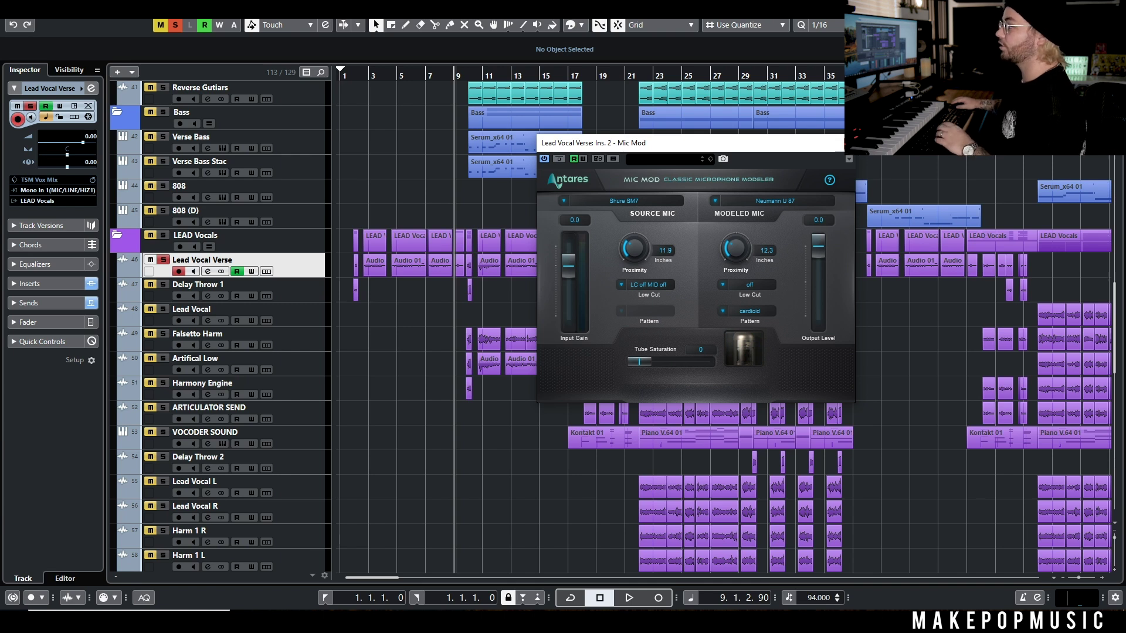
left_click(850, 142)
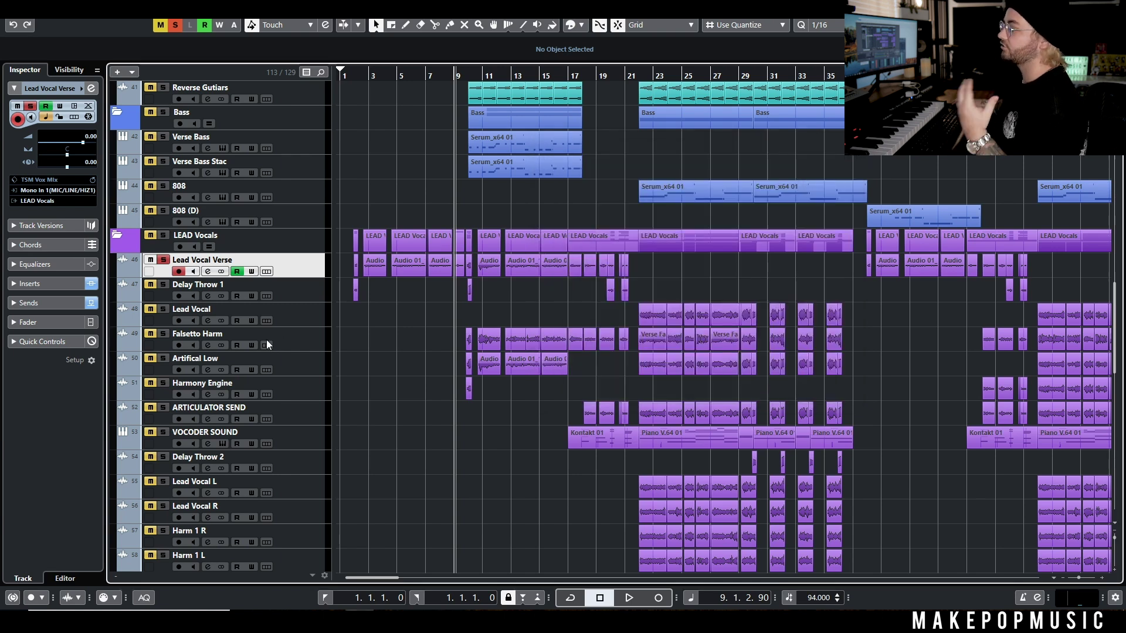
- Reopen the Lead Vocal Verse channel settings and review the Mic Mod insert once more
left_click(208, 271)
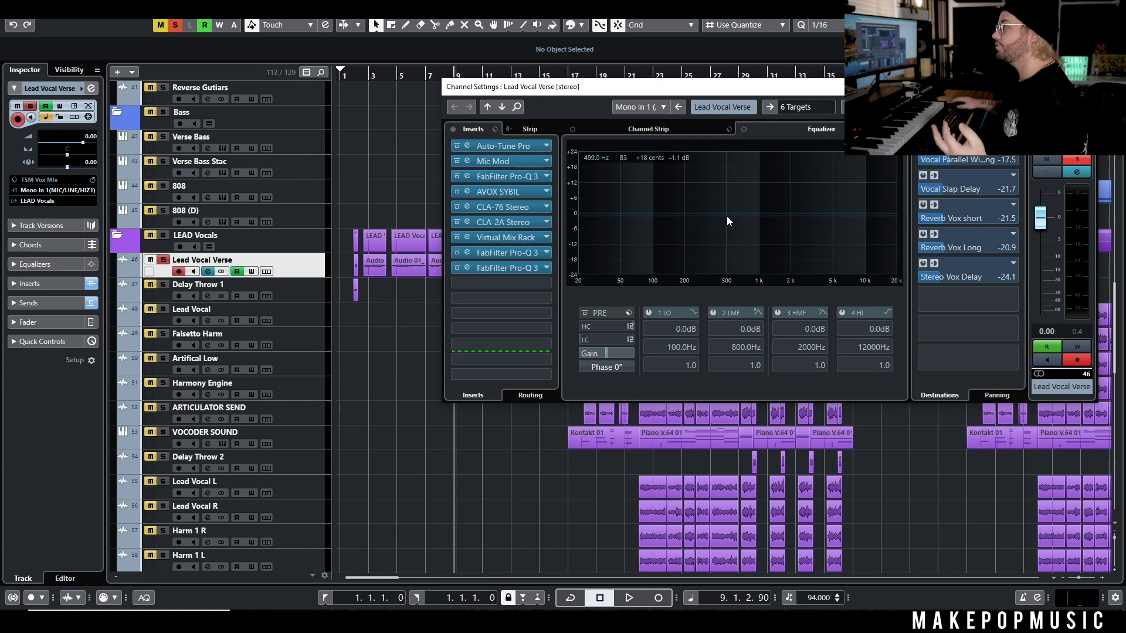
double_click(512, 163)
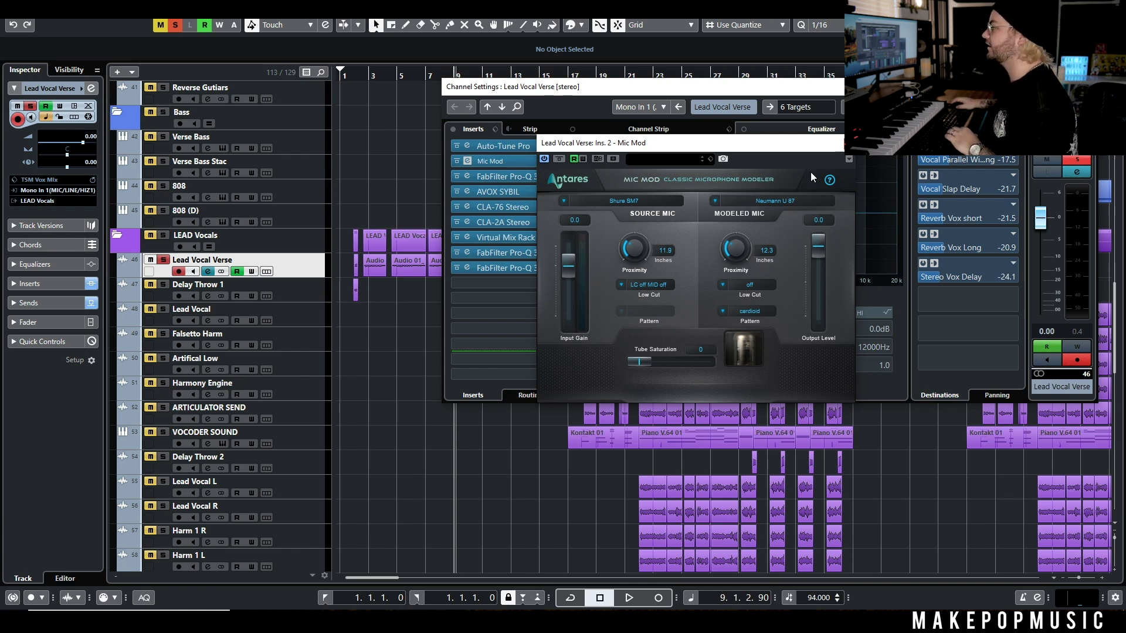
left_click(849, 159)
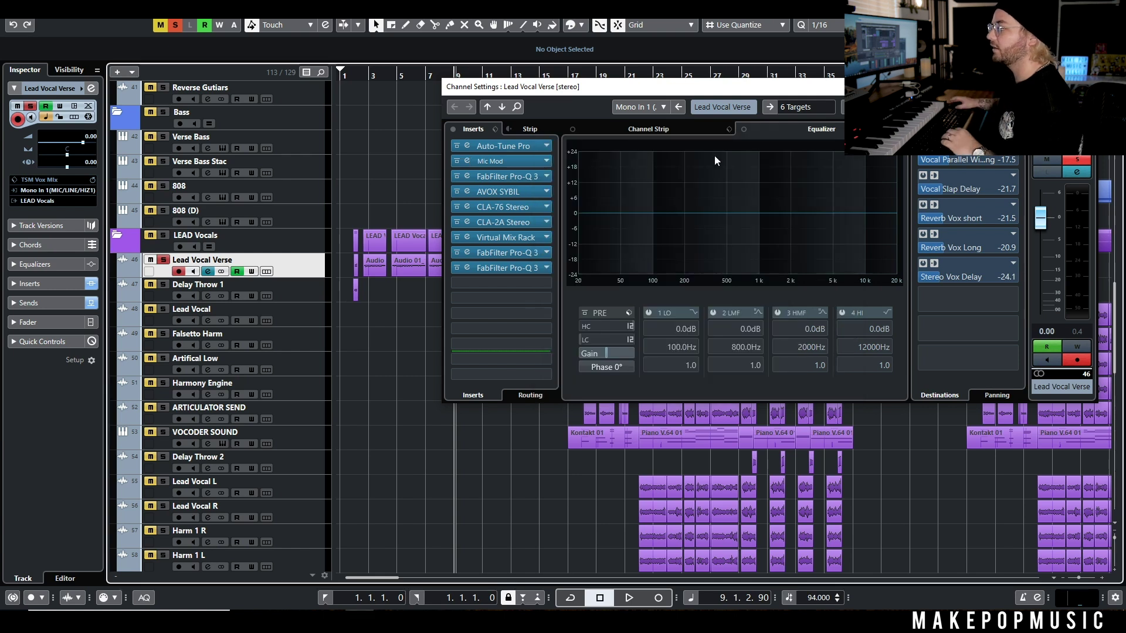
- Open AVOX SYBIL on Lead Vocal Verse, play the vocal from around bar 2 while checking its bypass, and stop playback
double_click(513, 192)
left_click(371, 78)
left_click_drag(371, 78, 371, 76)
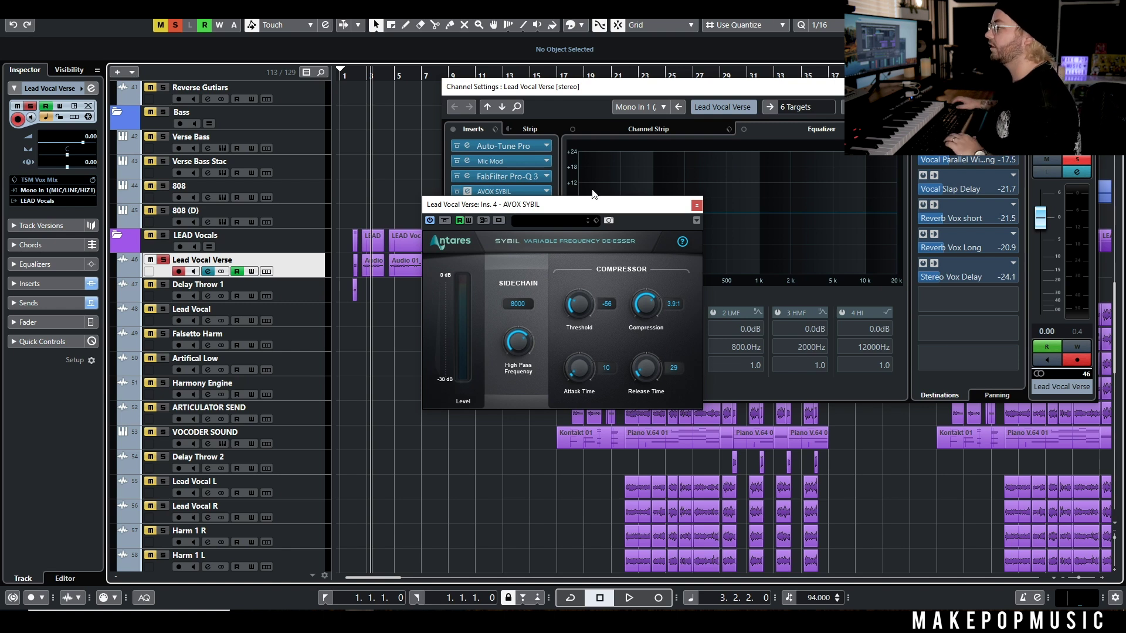
left_click(364, 78)
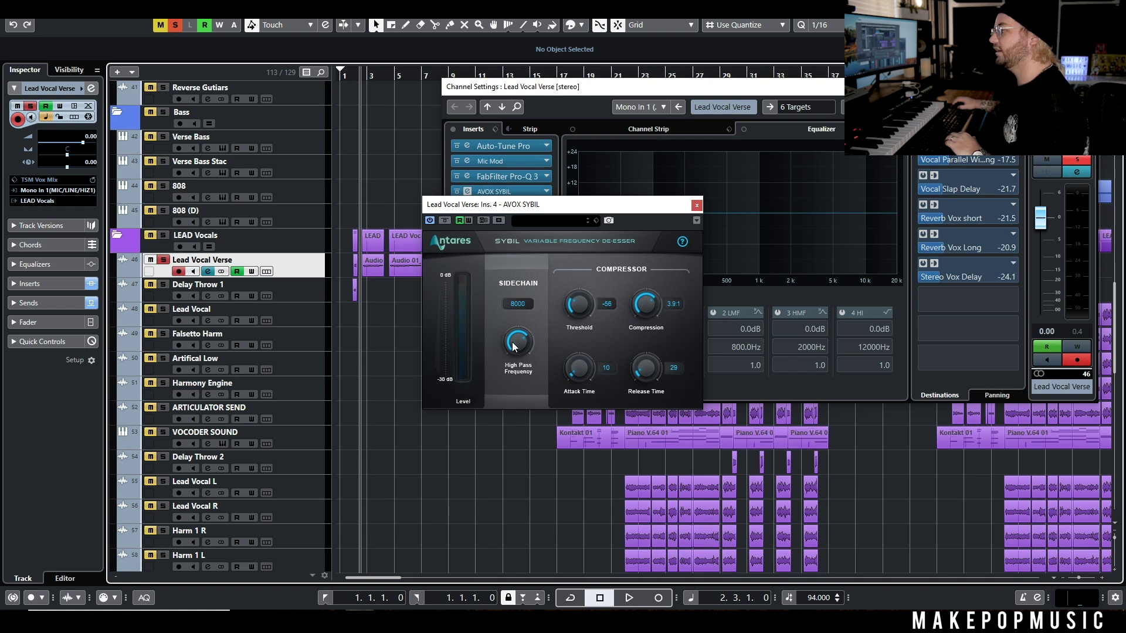
key("space")
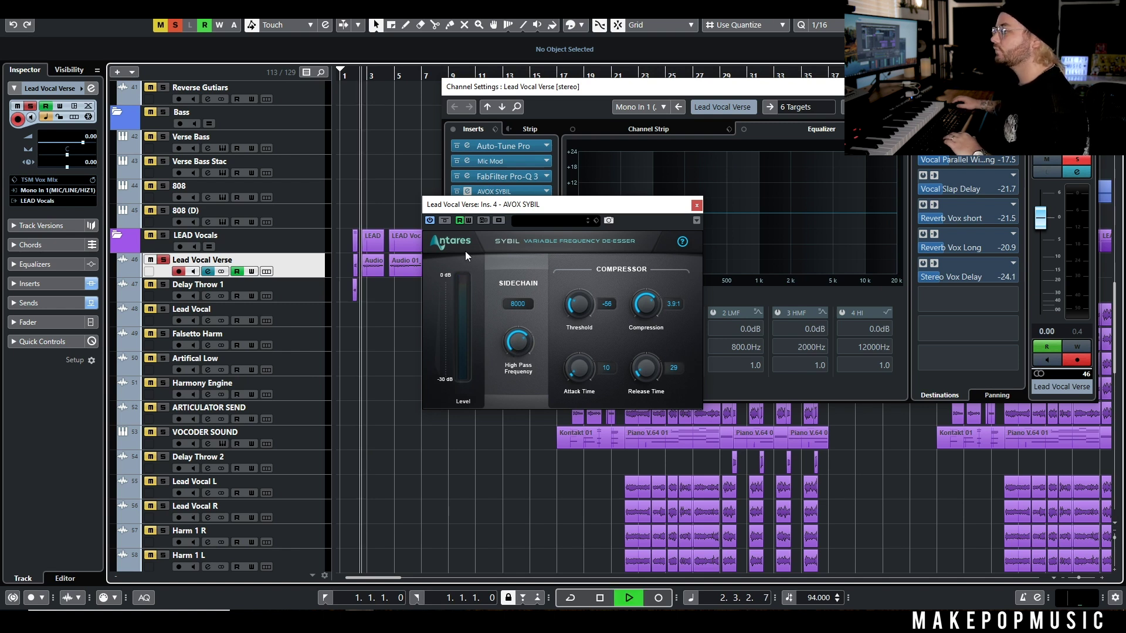
left_click(444, 220)
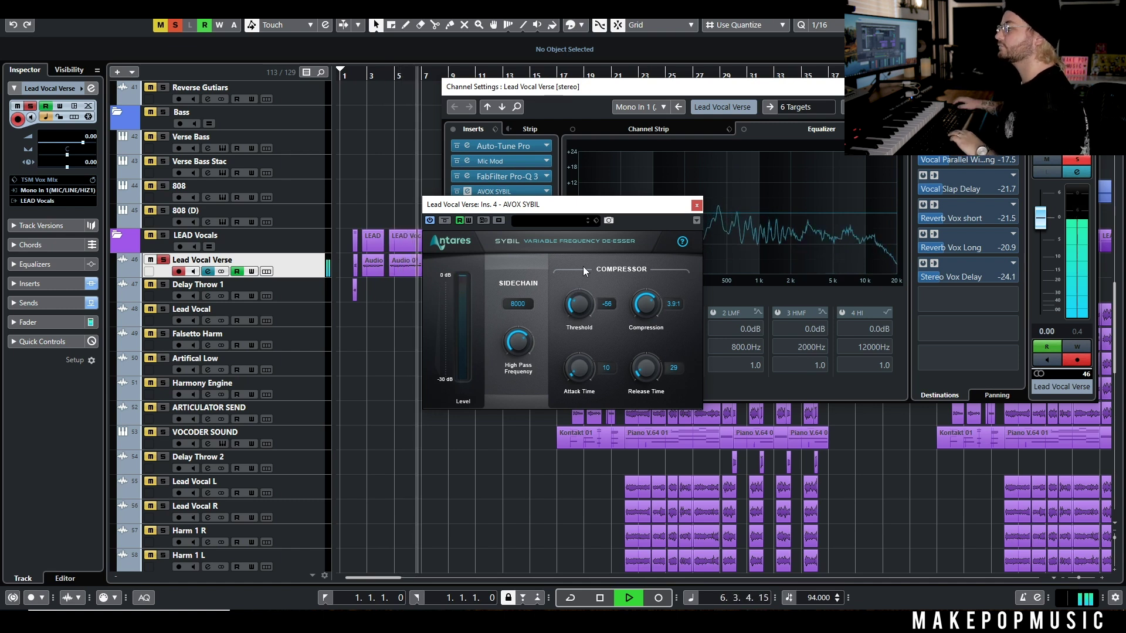
key("space")
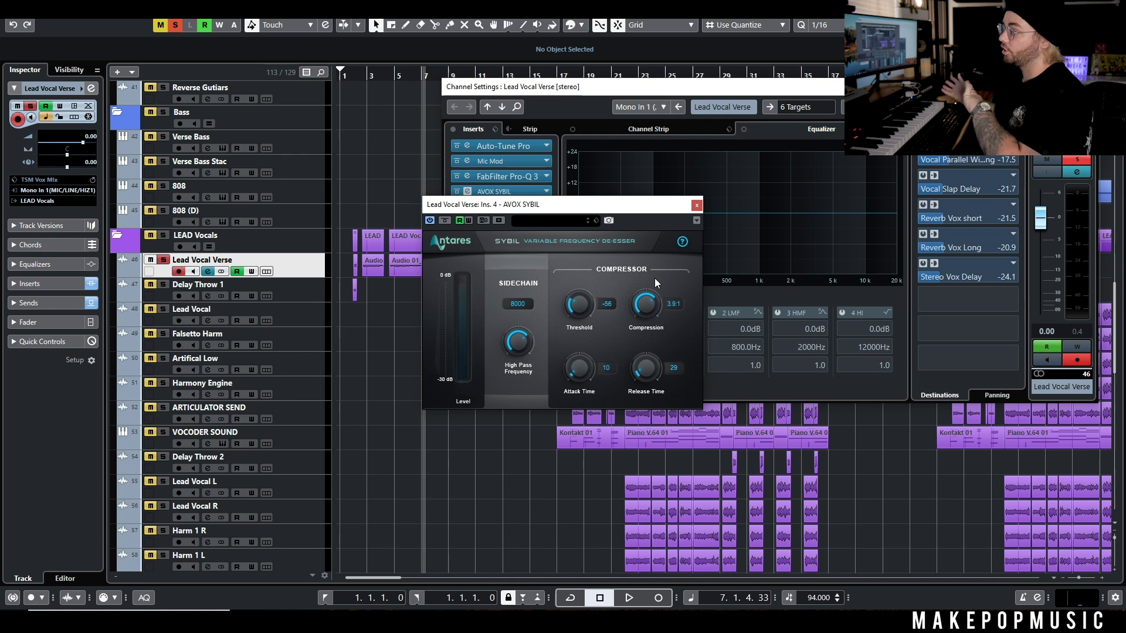
- Audition SYBIL's Compression at 99:1 from around bar 4, set it to 3.5:1, and close the de-esser
left_click(385, 76)
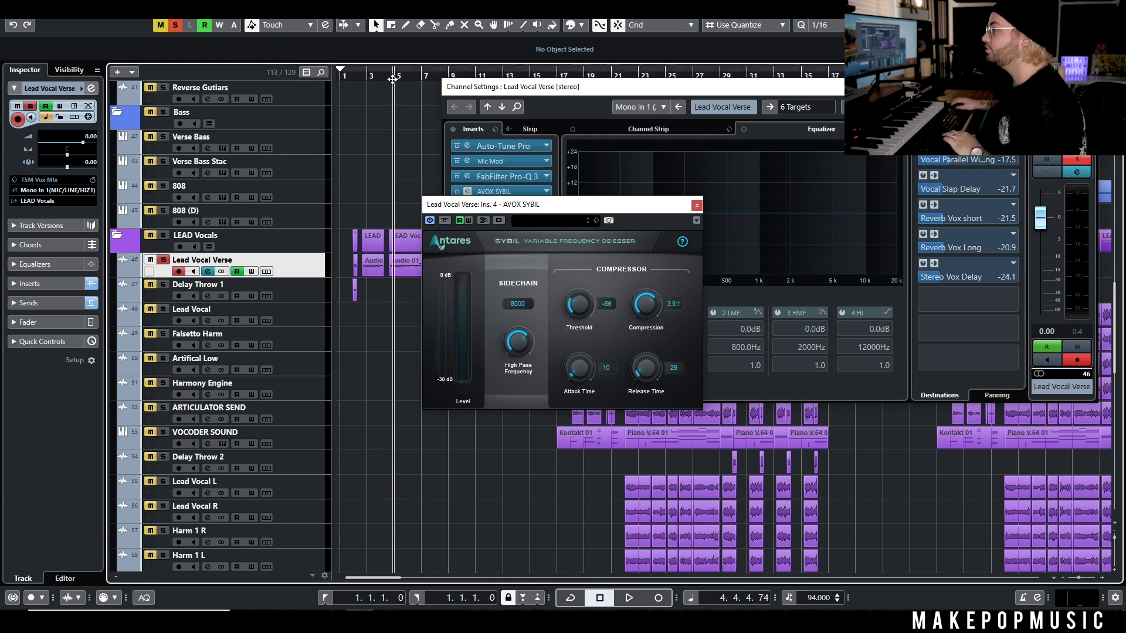
key("space")
left_click_drag(651, 307, 650, 252)
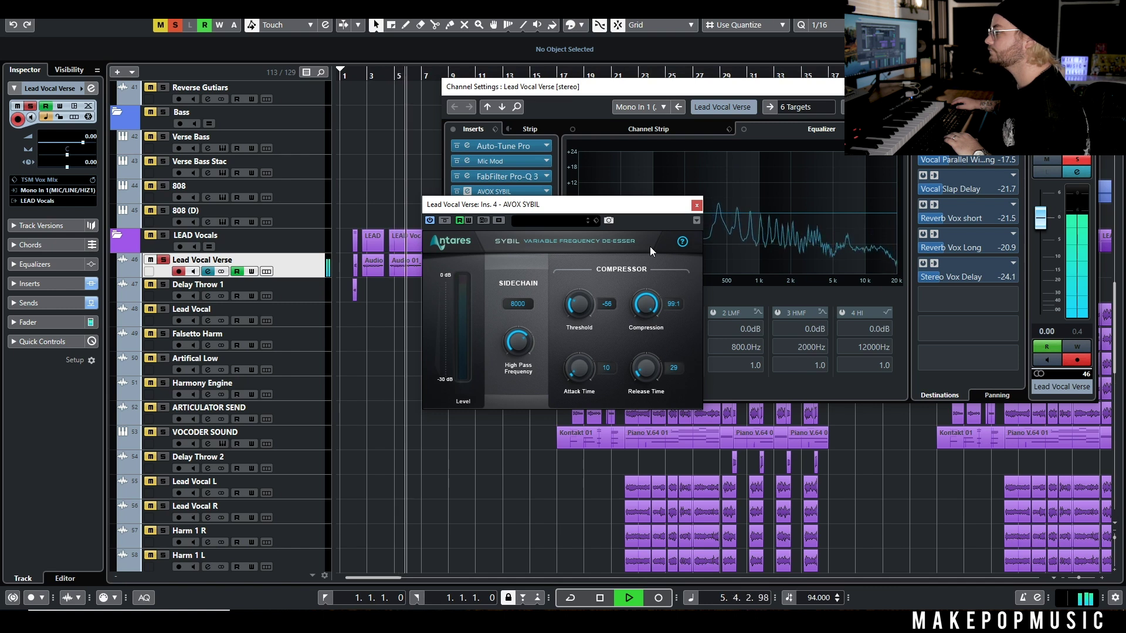
left_click_drag(650, 246, 643, 306)
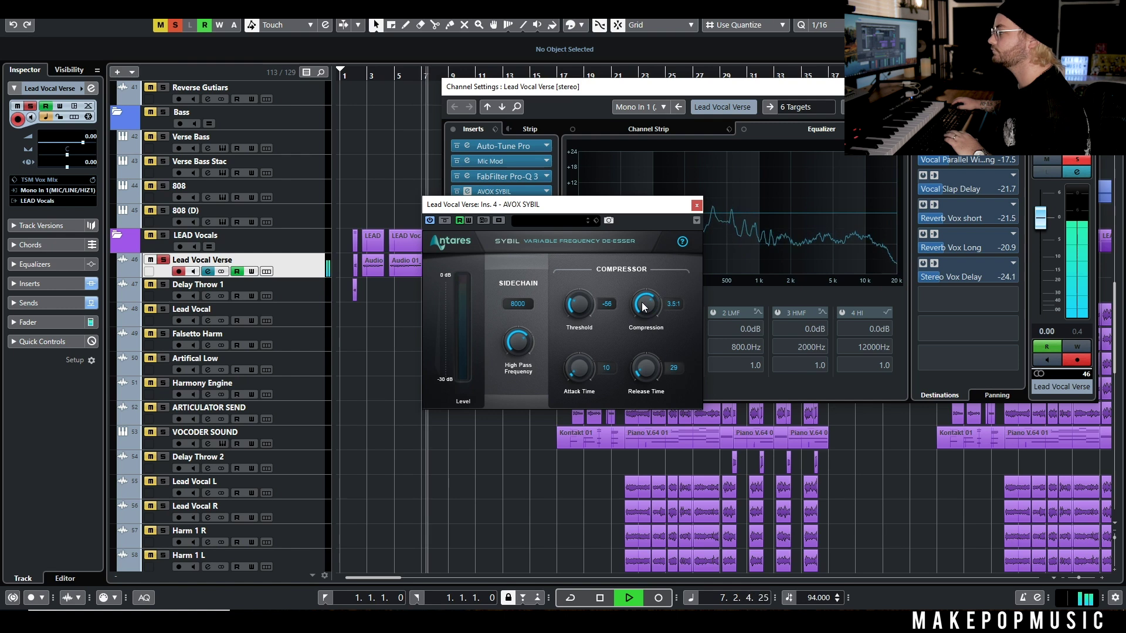
key("space")
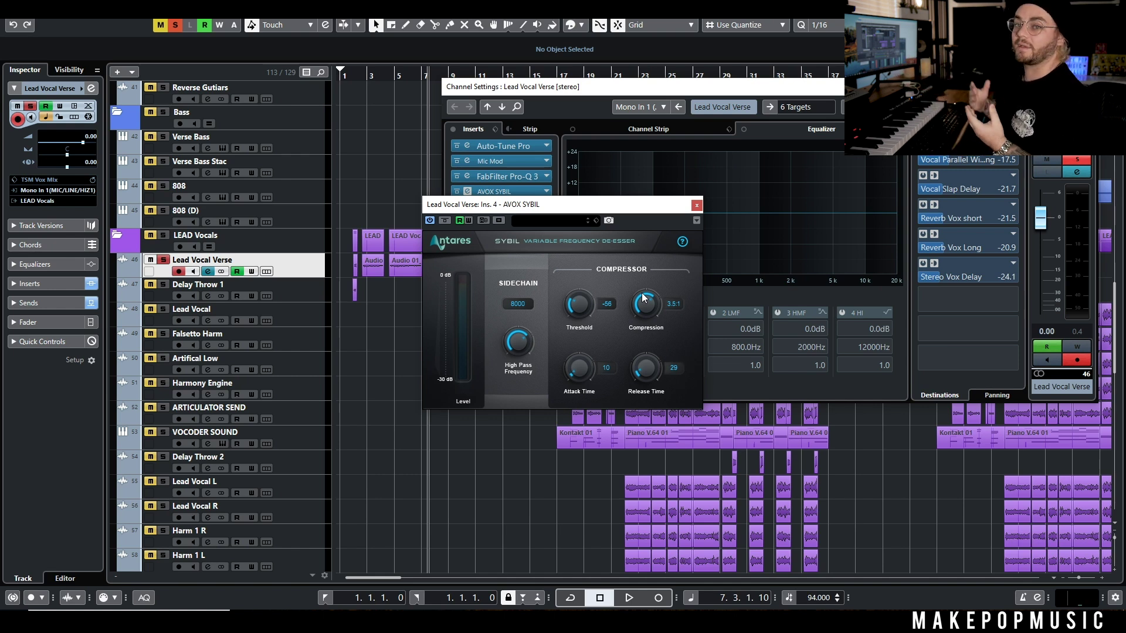
left_click(697, 204)
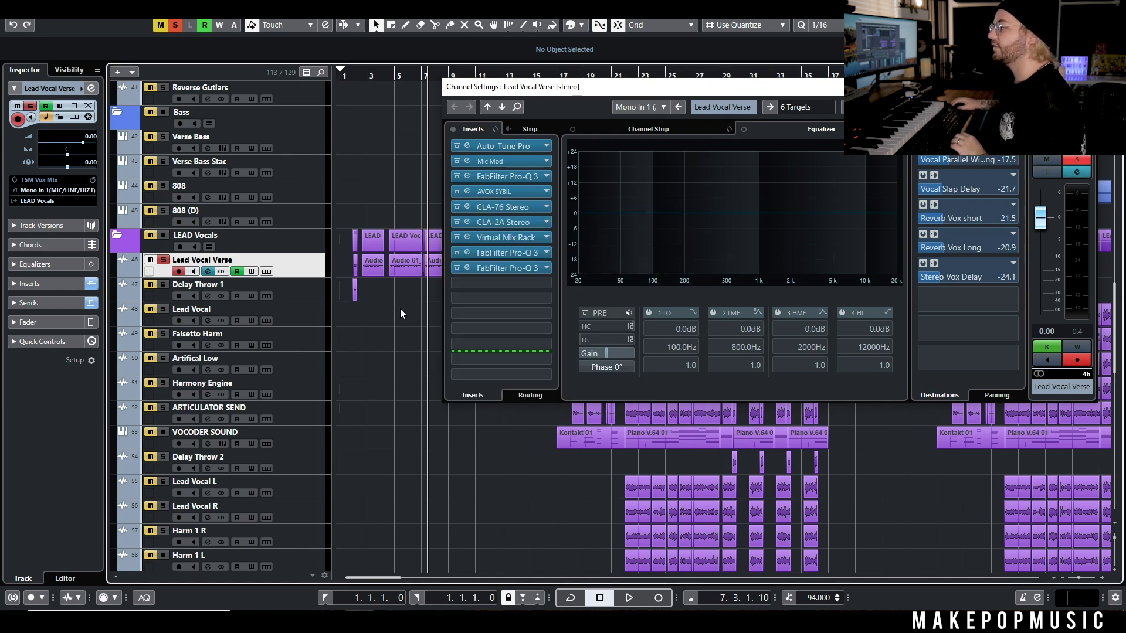
- Expand the FX Channels folder and open the AVOX DUO insert on the Vocal Parallel Widening channel
scroll(393, 317, "down", 3)
scroll(392, 317, "down", 15)
left_click(122, 310)
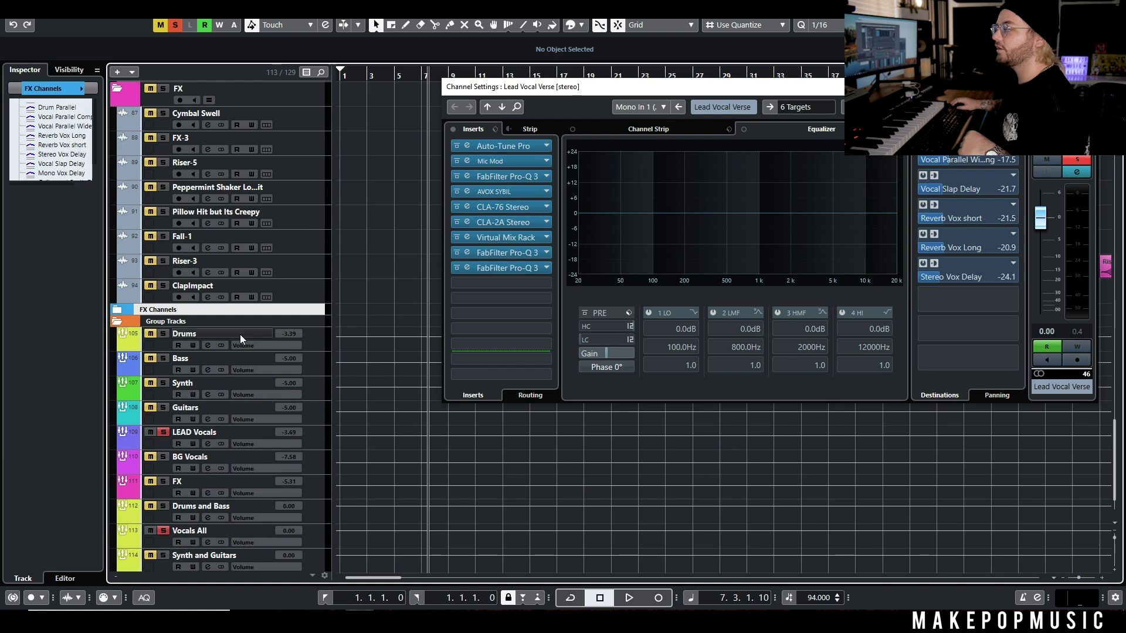
left_click(119, 312)
left_click(207, 383)
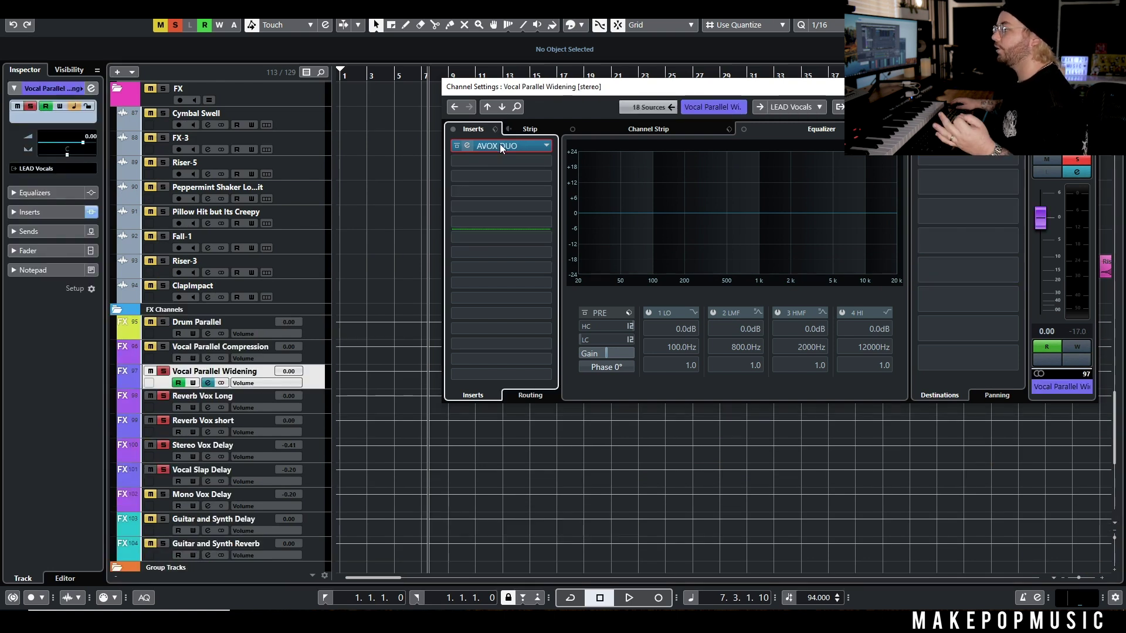
left_click(500, 146)
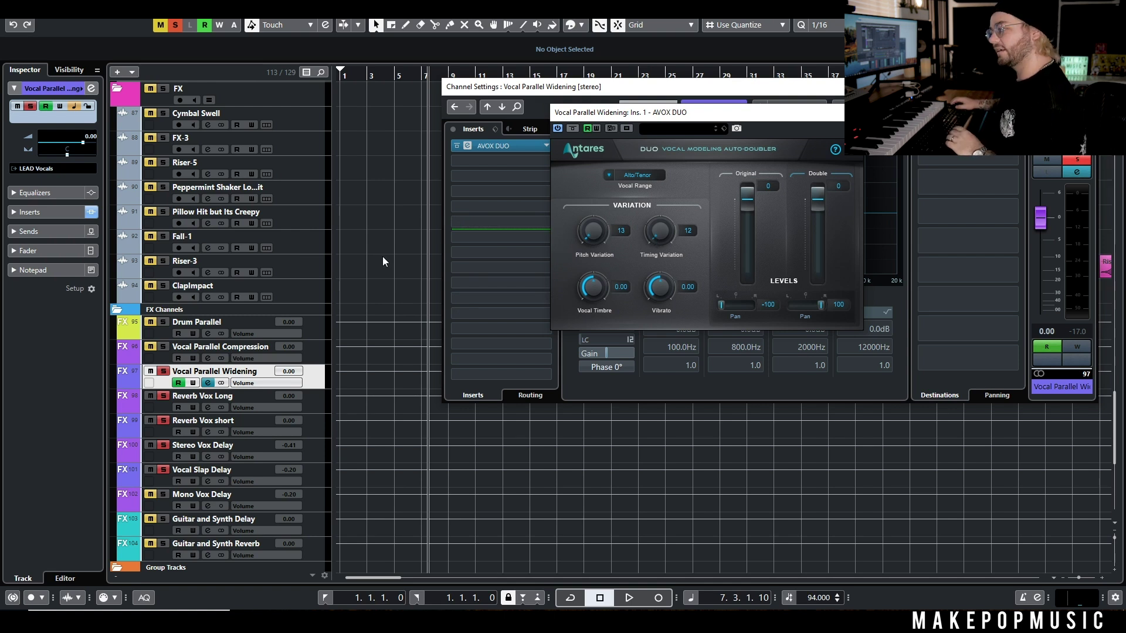
- Play Lead Vocal Verse from around bar 2 and set its Vocal Parallel Widening send to -23.6
scroll(383, 261, "up", 15)
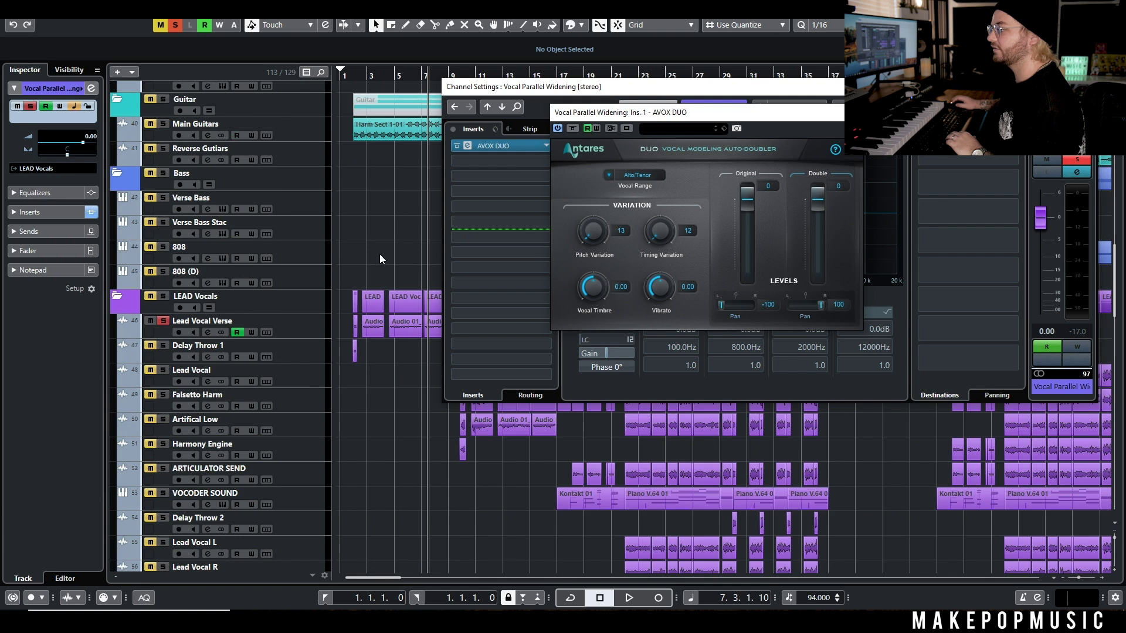
left_click(366, 75)
left_click(241, 320)
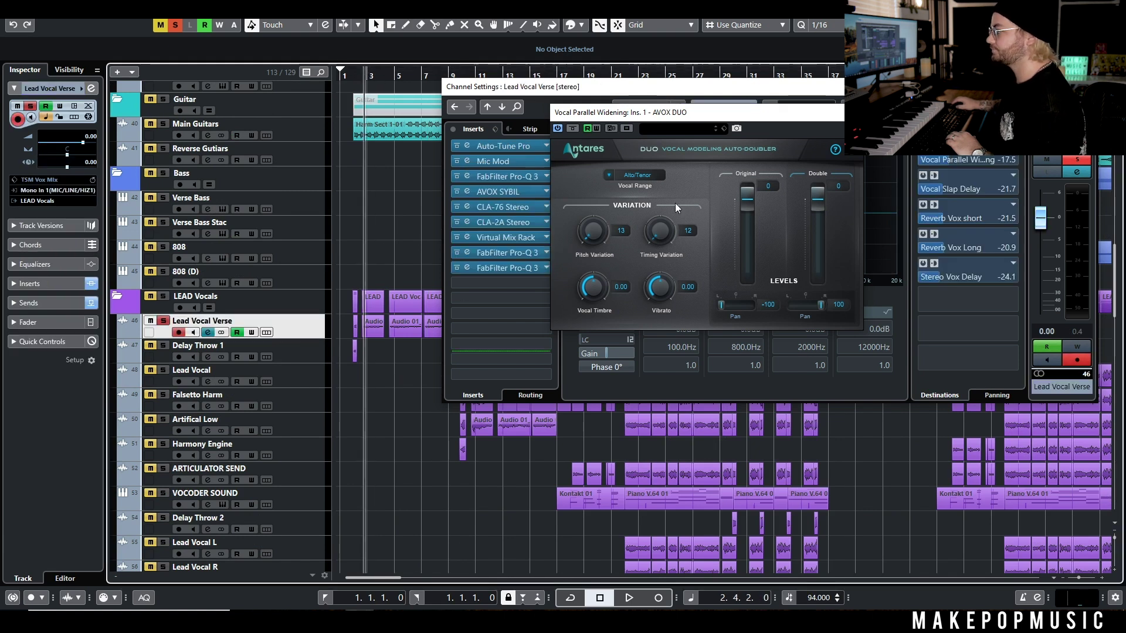
left_click_drag(797, 112, 752, 317)
key("space")
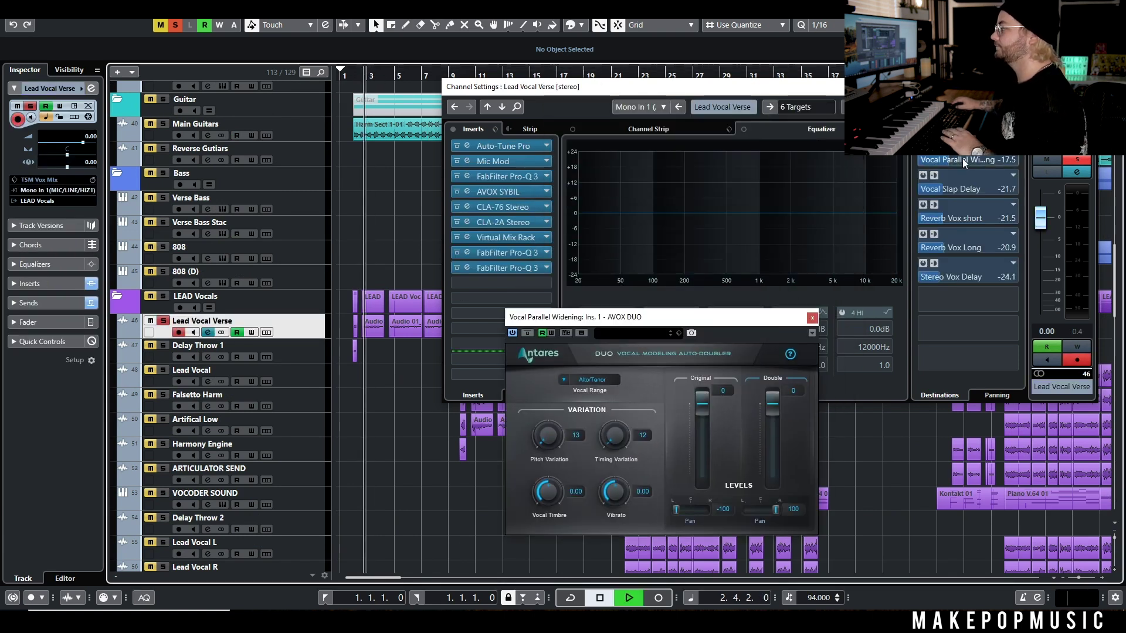
mouse_move(962, 160)
left_mouse_down()
mouse_move(1030, 157)
mouse_move(955, 168)
left_mouse_up()
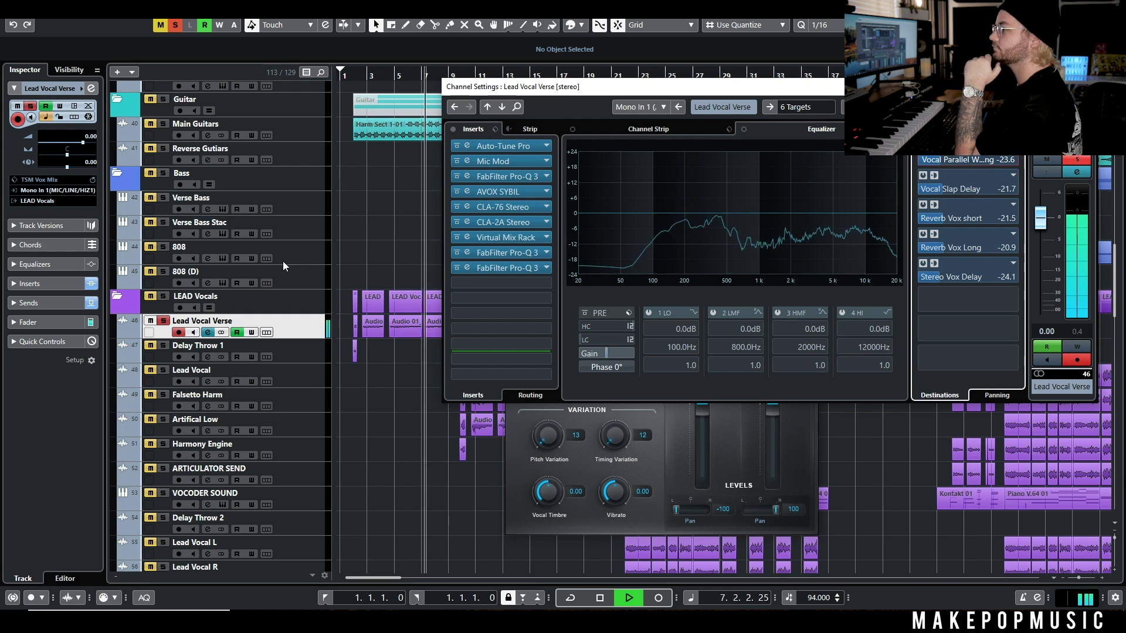
key("space")
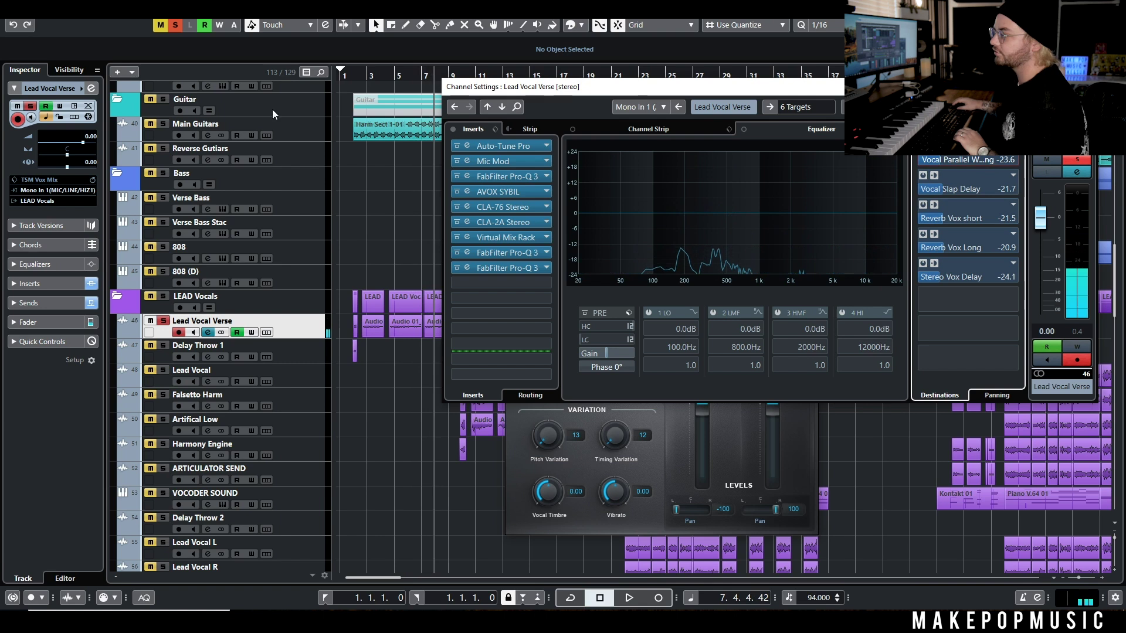
- Unsolo Lead Vocal Verse and close its channel settings and the AVOX DUO window
left_click(163, 321)
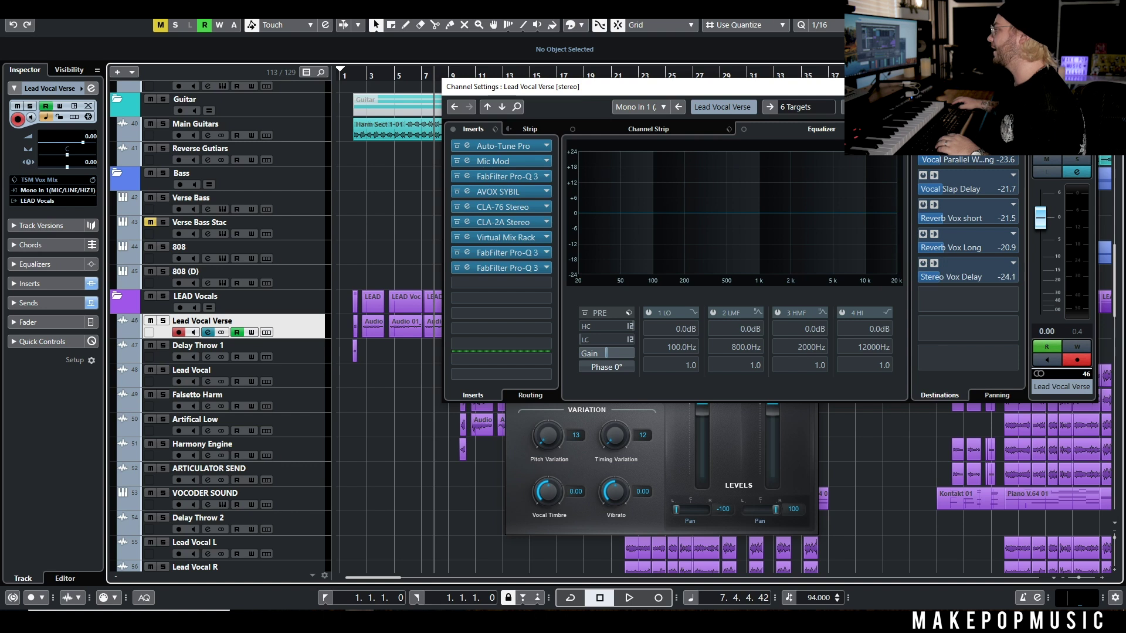
key("ctrl+w")
key("ctrl+w")
- Open the Delay Throw 1 channel settings and view its Auto-Tune Access and AVOX MUTATOR inserts
scroll(384, 269, "down", 3)
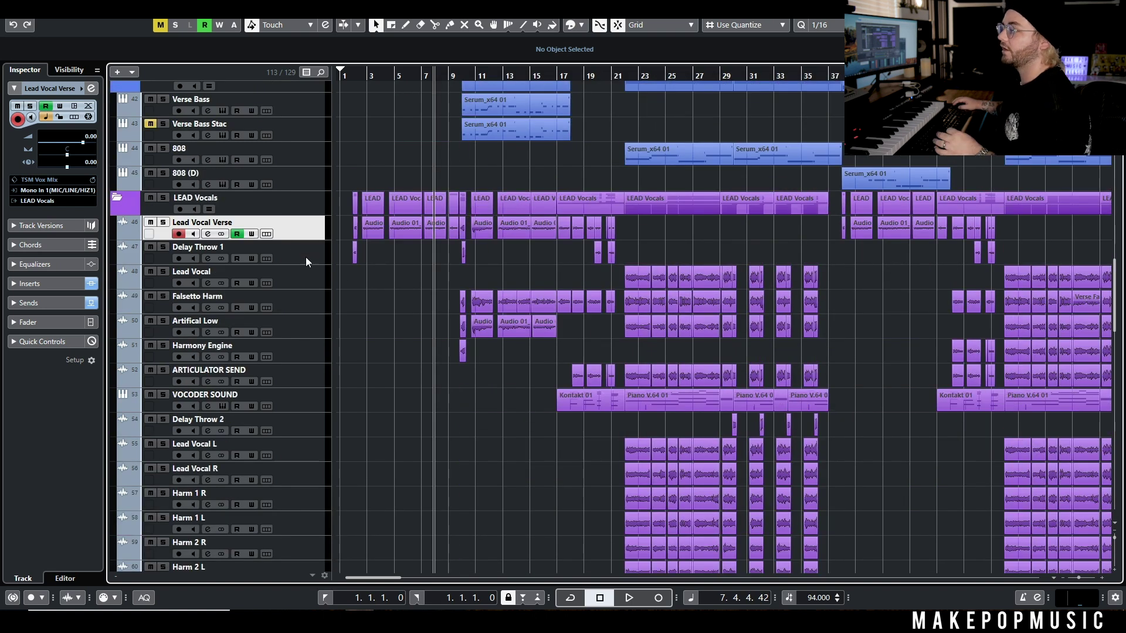
left_click(283, 255)
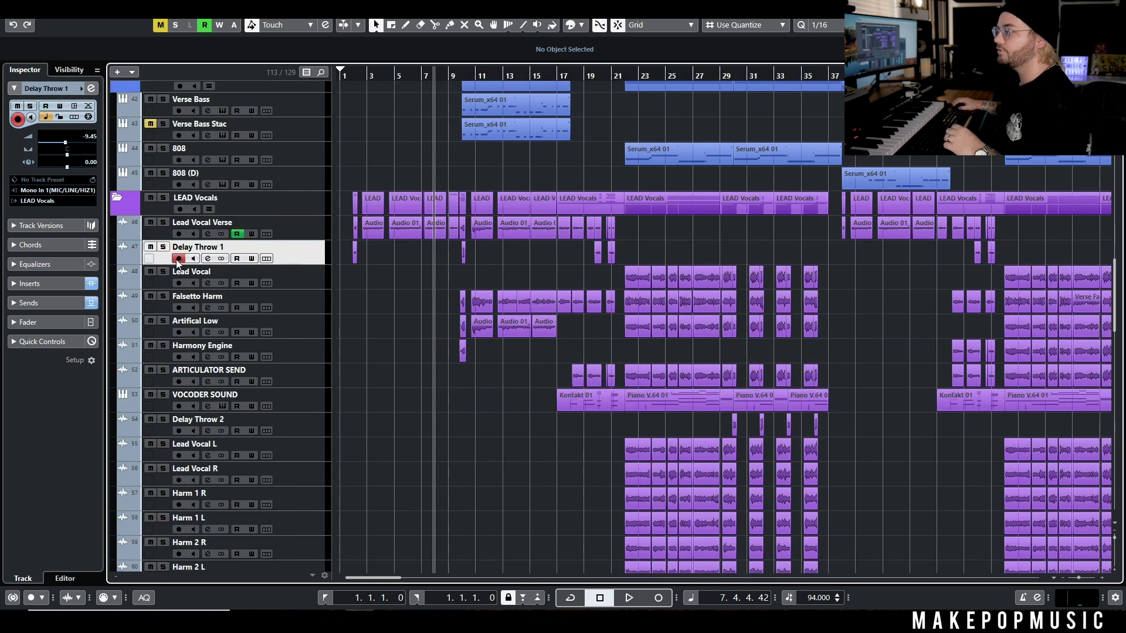
left_click(209, 258)
left_click(517, 149)
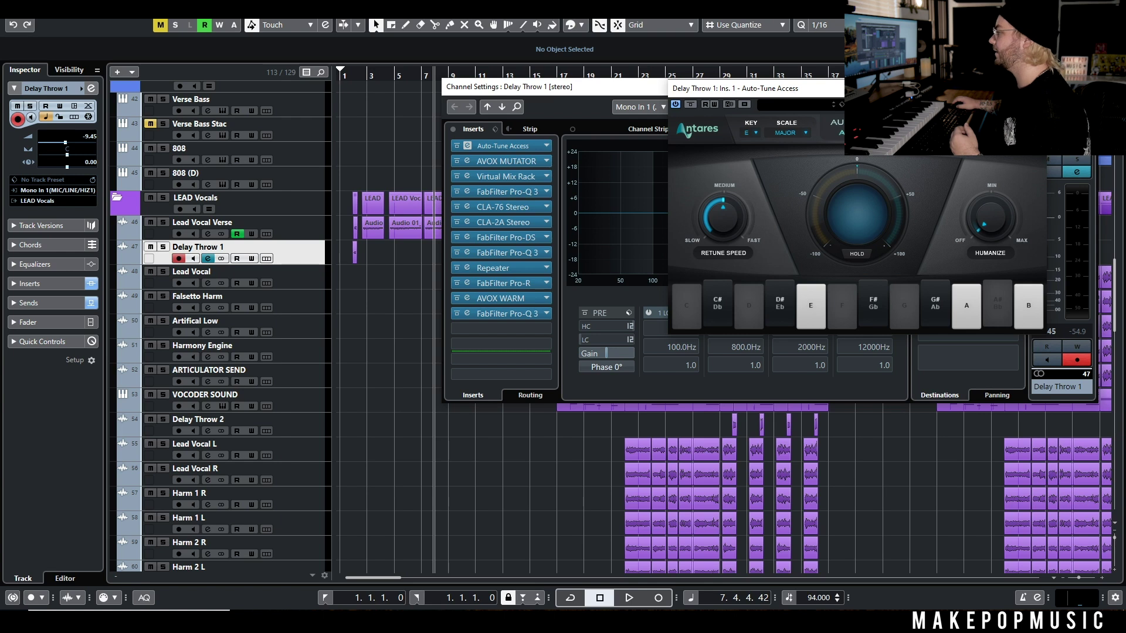
left_click(500, 161)
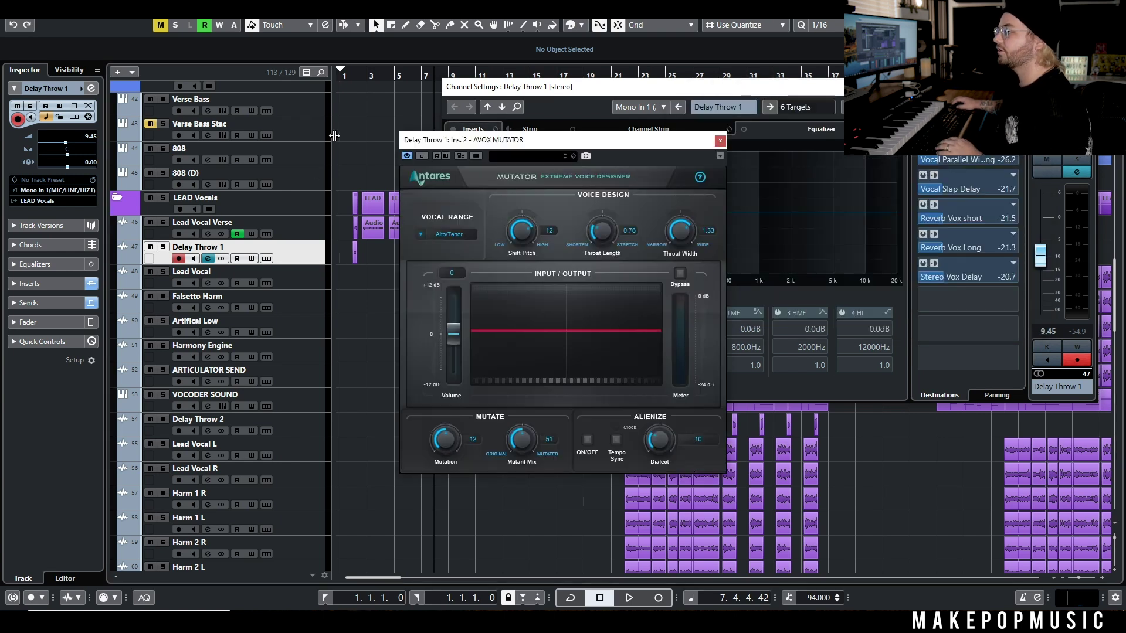
- Solo Delay Throw 1, move the MUTATOR window clear of the insert list, and bypass AVOX WARM and AVOX MUTATOR
left_click(163, 247)
left_click_drag(514, 139, 739, 146)
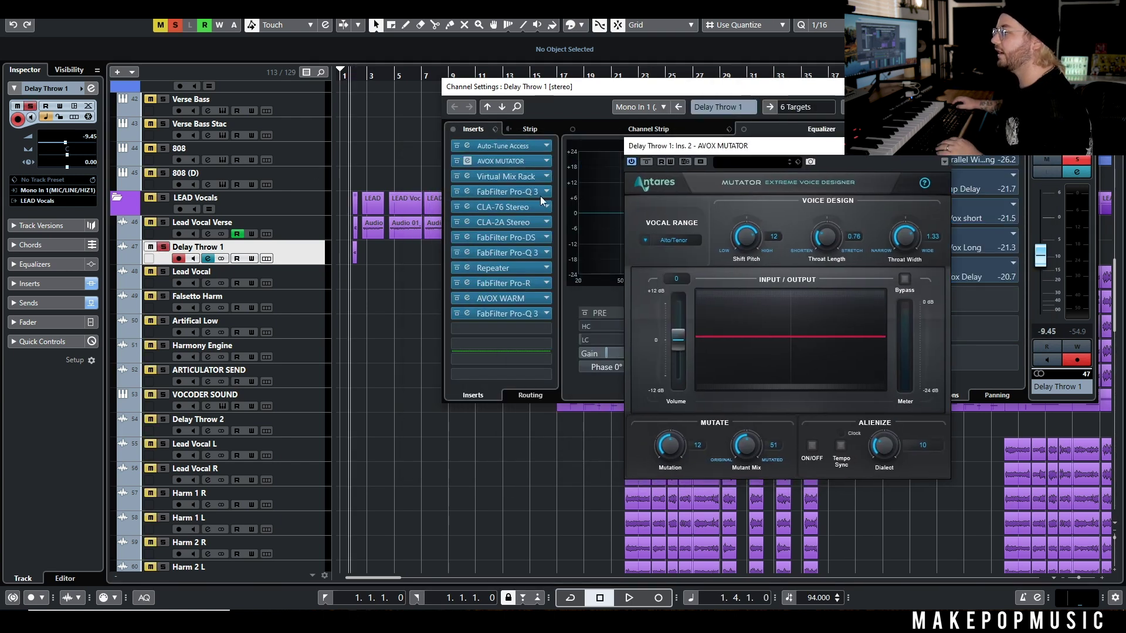
left_click(456, 298)
left_click(456, 160)
left_click(671, 424)
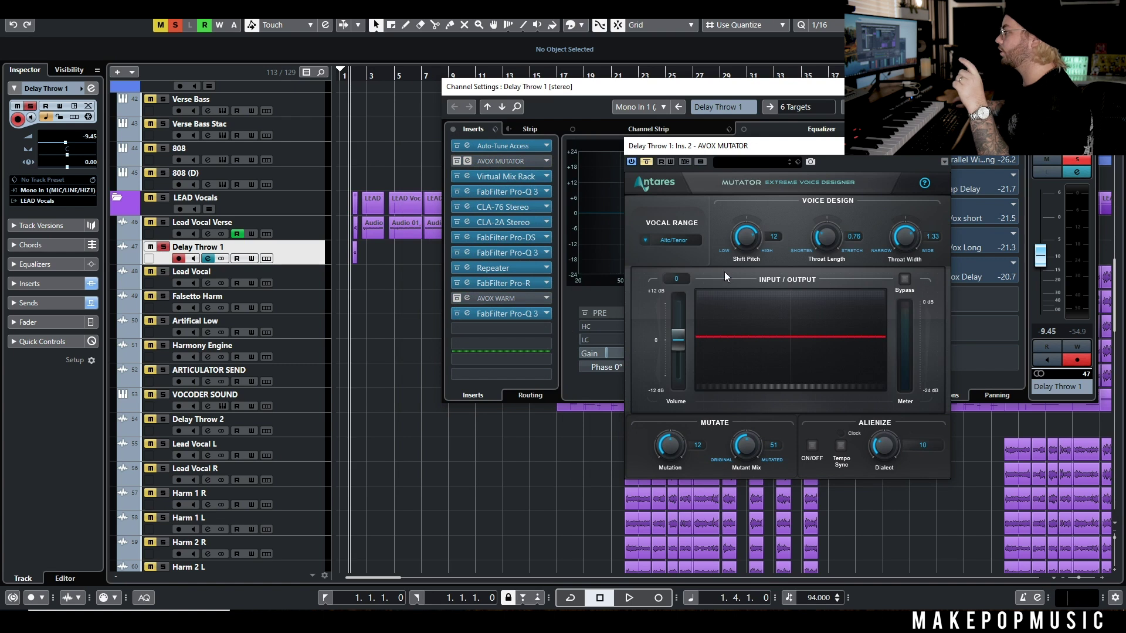
- Close the channel settings, play the delay throws with MUTATOR bypassed, re-enable MUTATOR near bar 10, and stop playback
left_click(1085, 87)
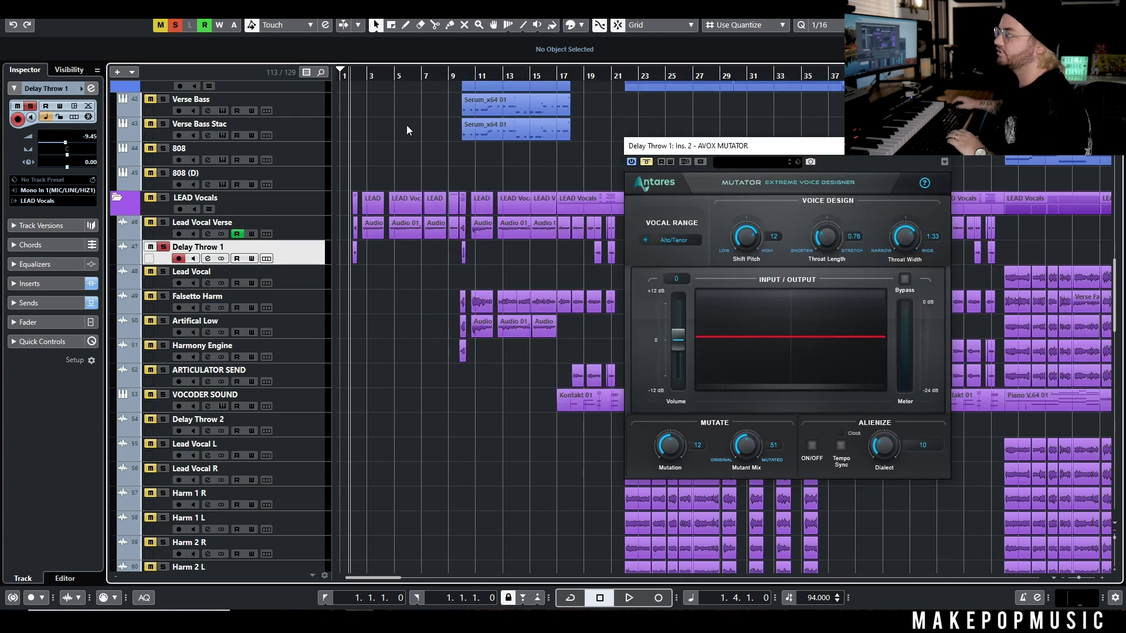
key("space")
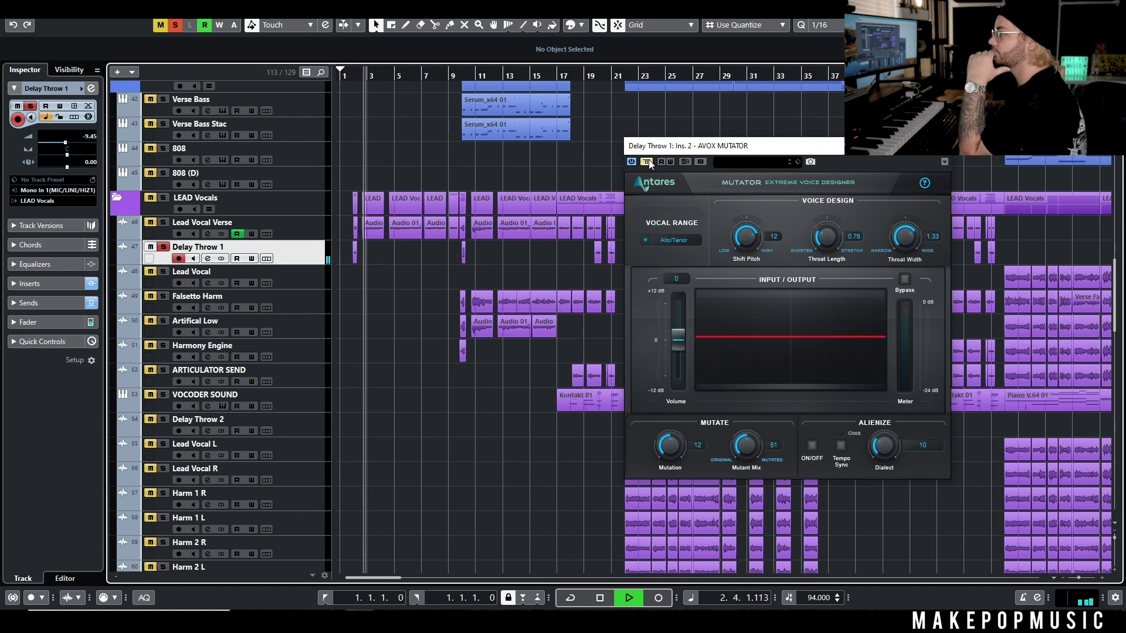
left_click(459, 75)
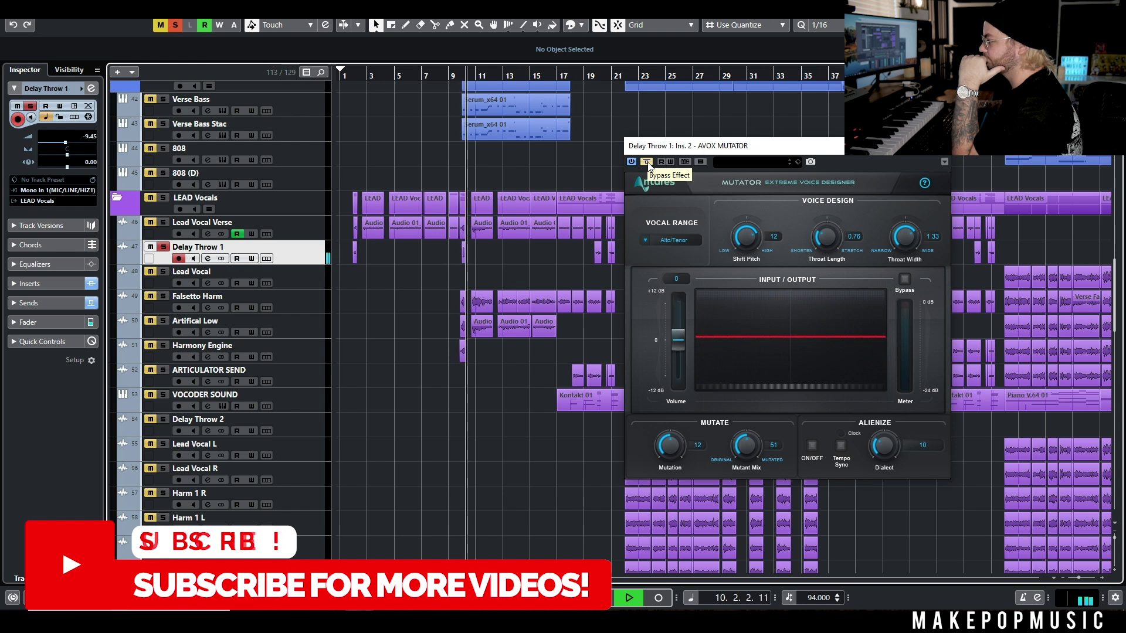
key("space")
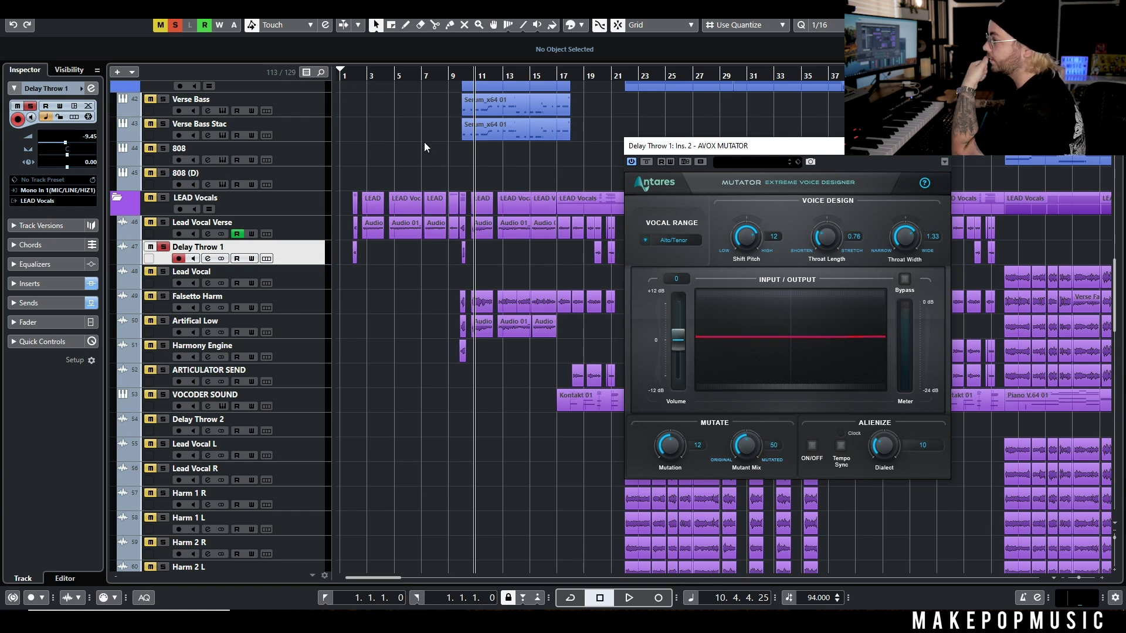
- Replay the Delay Throw 1 phrase near bar 10 with MUTATOR active and stop playback
left_click(463, 76)
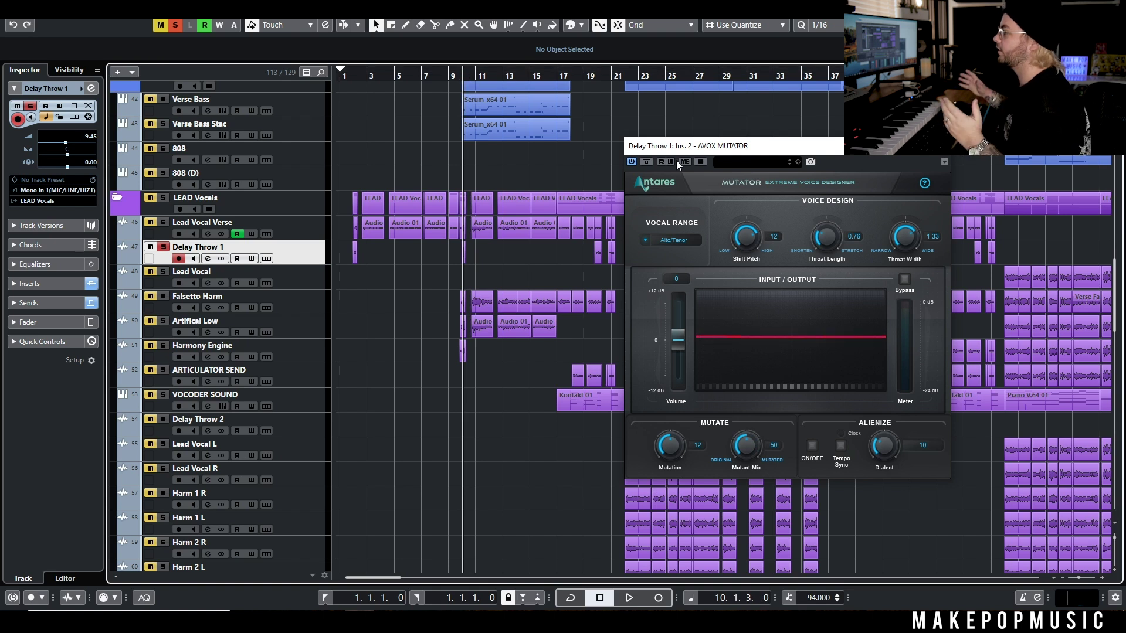
key("space")
left_click(455, 75)
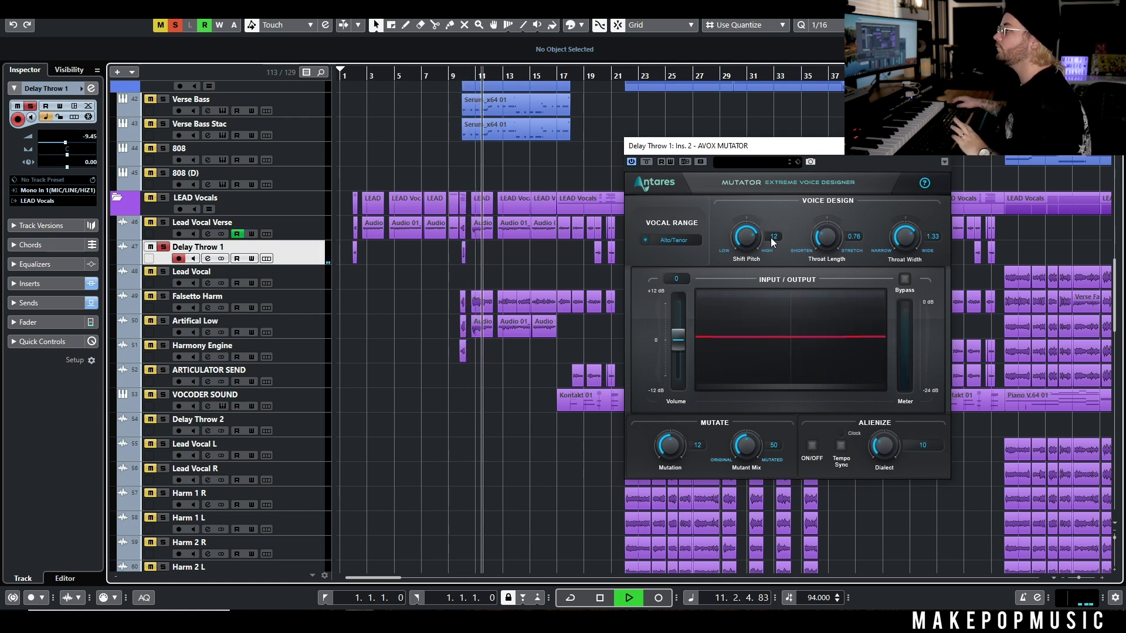
key("space")
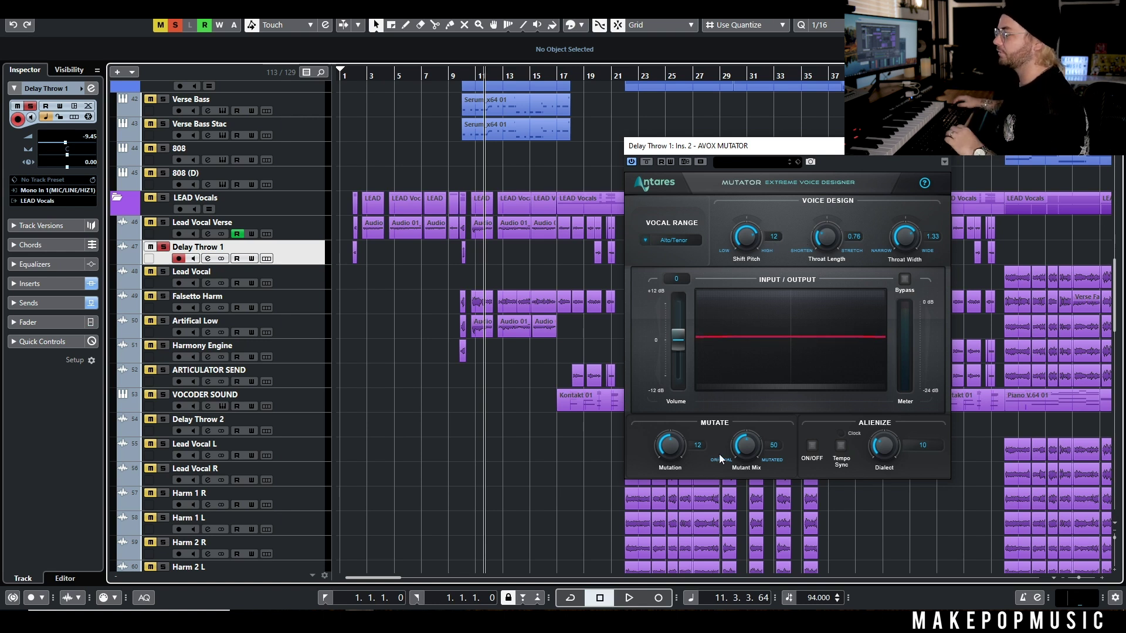
- Set MUTATOR's Mutant Mix to 100, play the delay throw from just before bar 10, and stop playback
left_click_drag(740, 455, 477, 129)
left_click(464, 74)
left_click(461, 75)
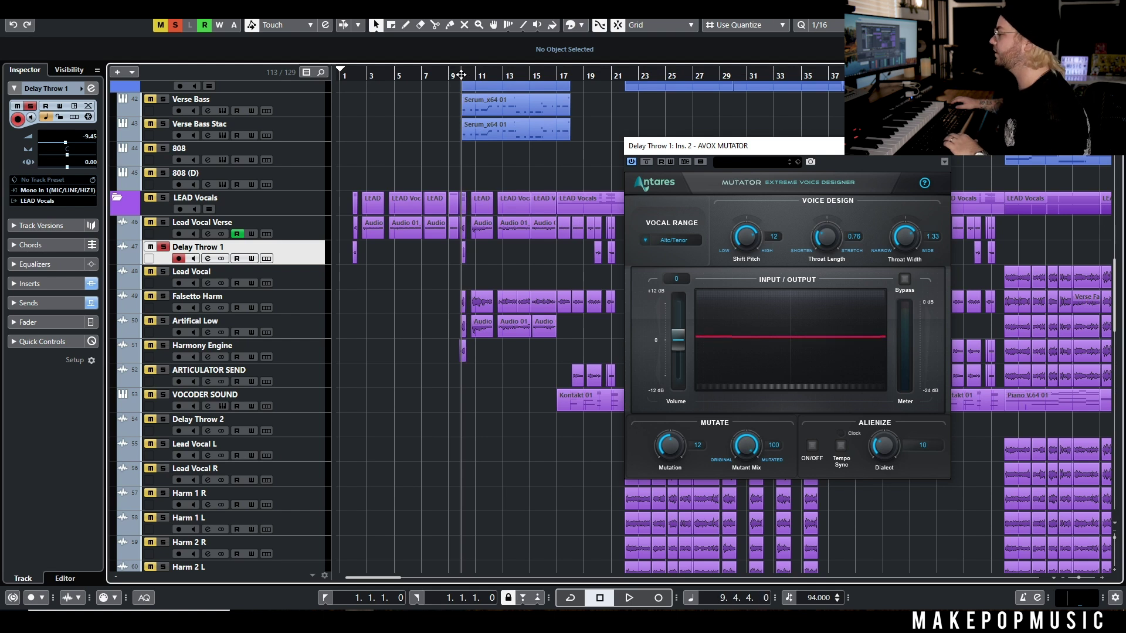
key("space")
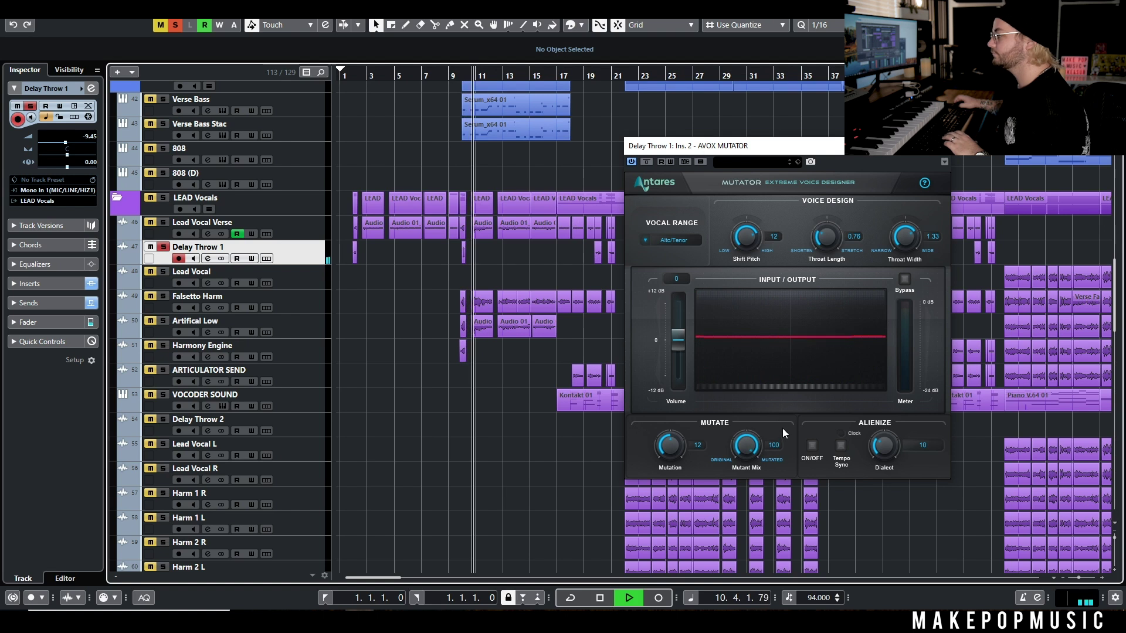
key("space")
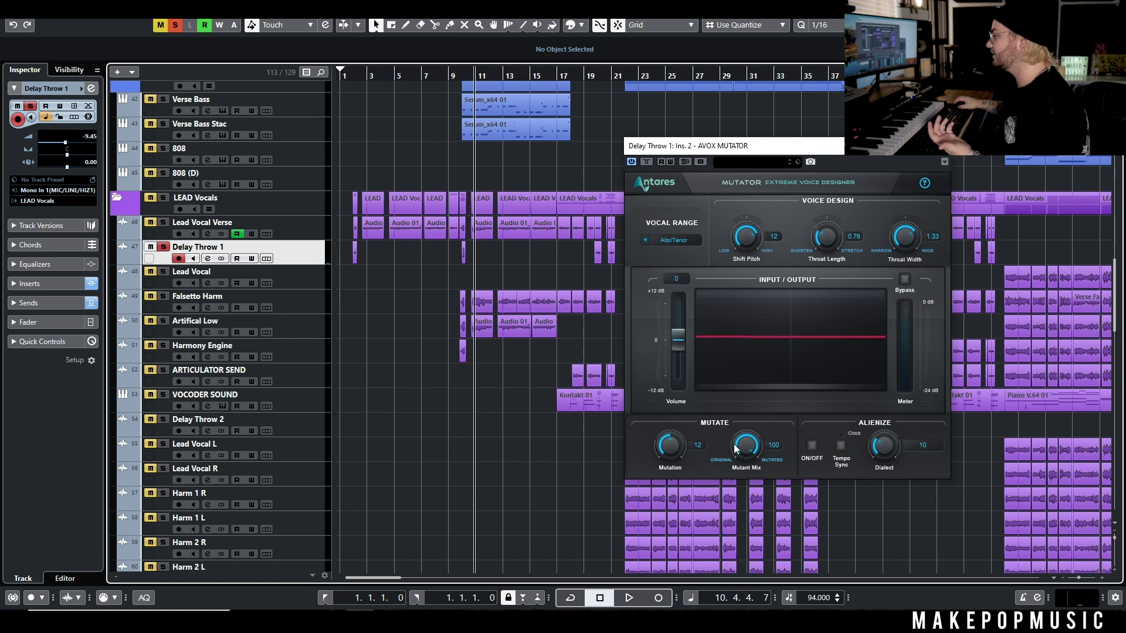
- Set MUTATOR's Mutant Mix to 45, audition the bar 10 throw with Shift Pitch at 0, and return Shift Pitch to 12
left_click_drag(756, 450, 743, 525)
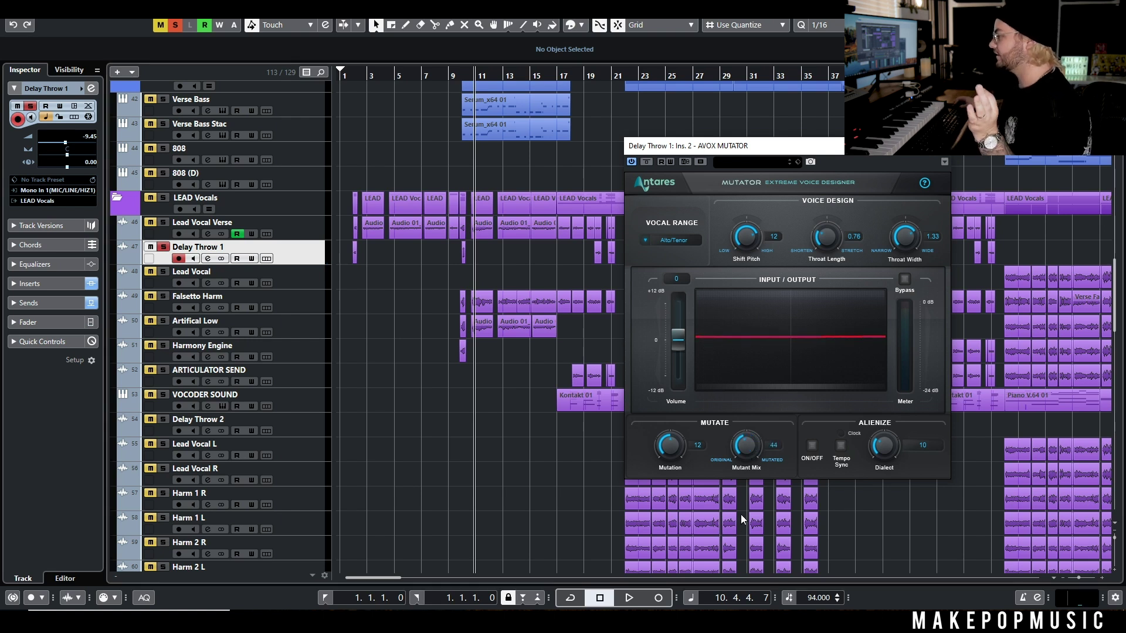
left_click(452, 81)
left_click(748, 234, "ctrl")
key("space")
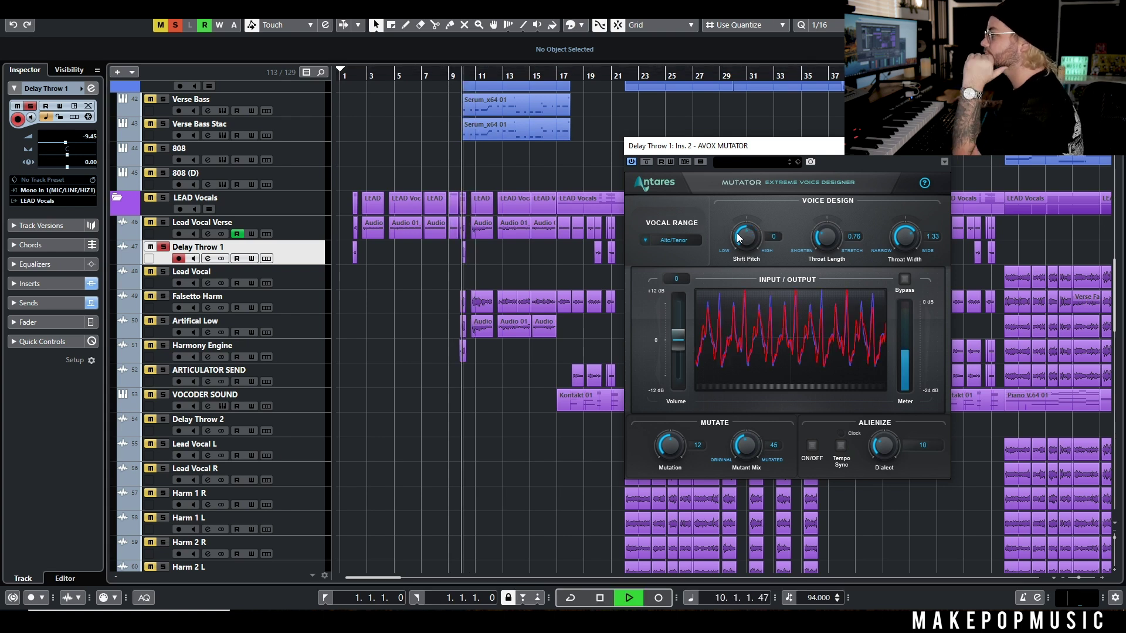
left_click_drag(751, 237, 751, 199)
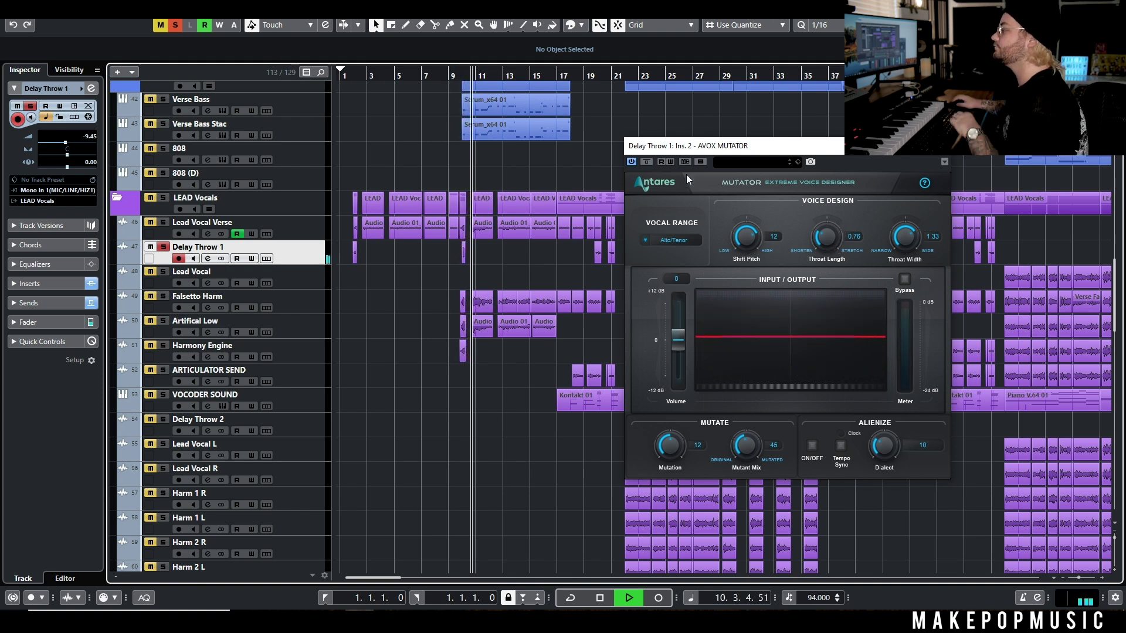
key("space")
- Audition MUTATOR's Throat Length at 2.00 and 0.50 on the bar 10 delay throw, settle on 0.88, and stop playback
left_click(462, 78)
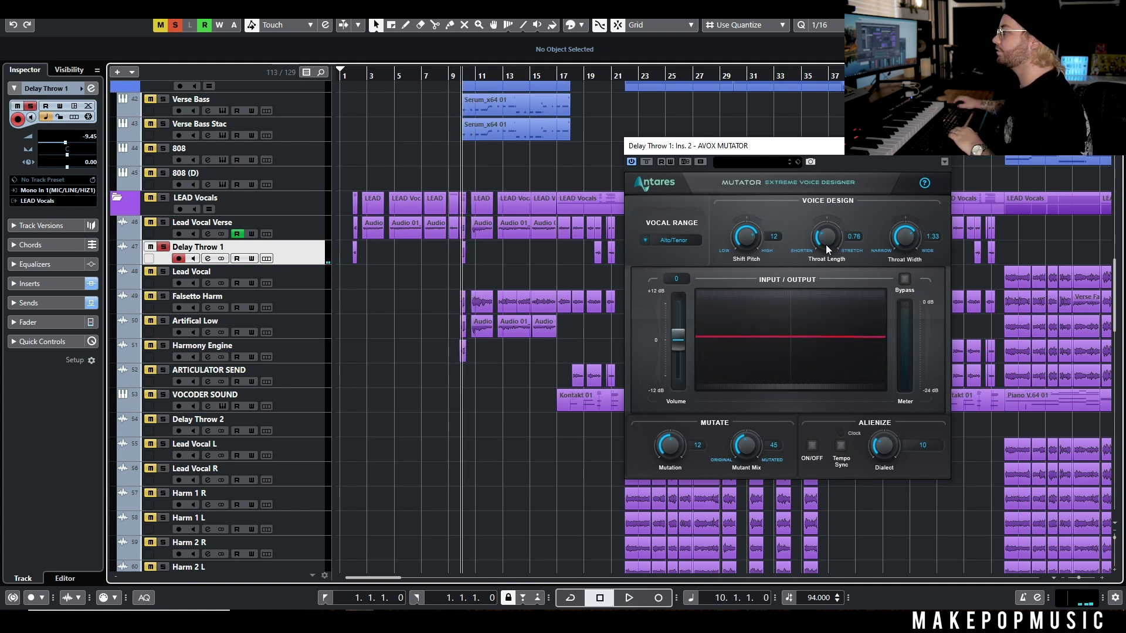
key("space")
left_click_drag(825, 248, 831, 126)
left_click_drag(463, 76, 519, 108)
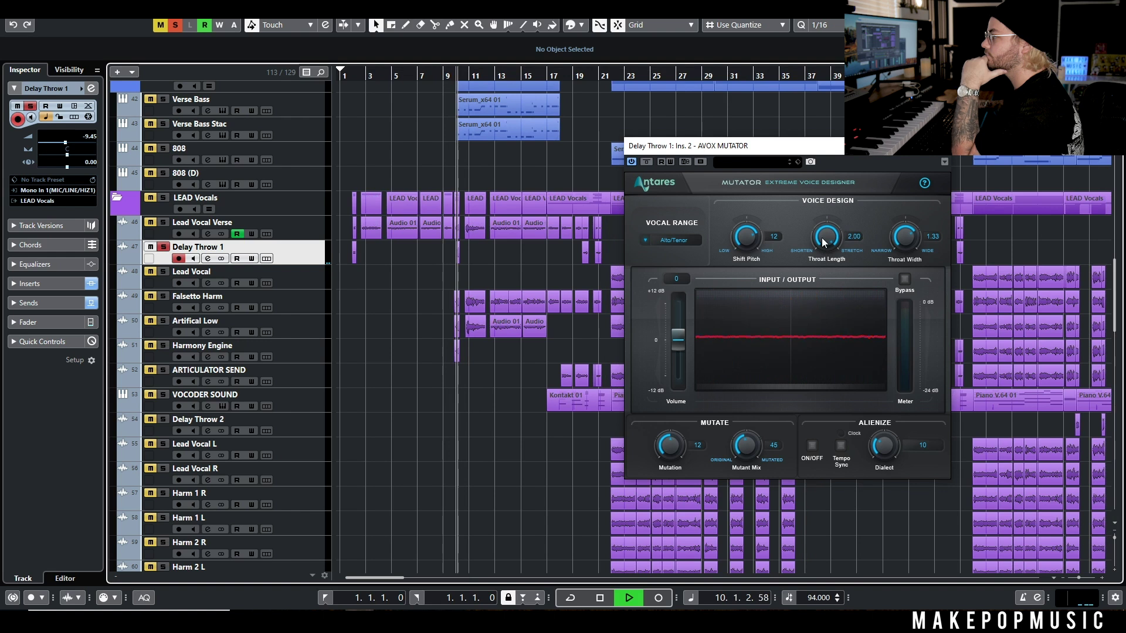
left_click_drag(832, 240, 805, 373)
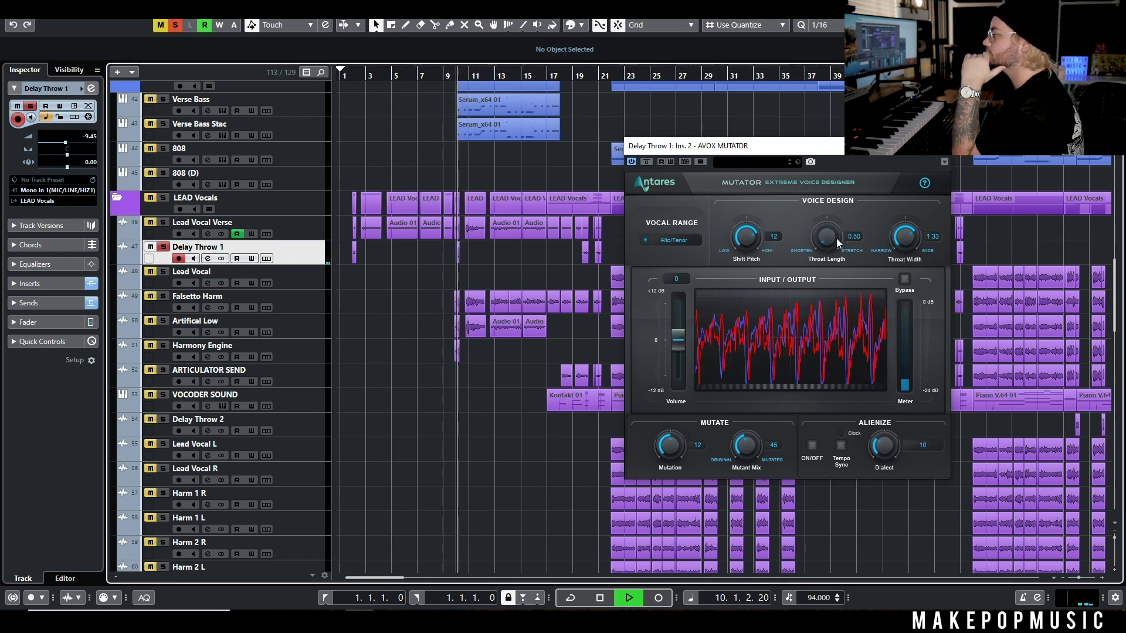
left_click_drag(831, 238, 835, 175)
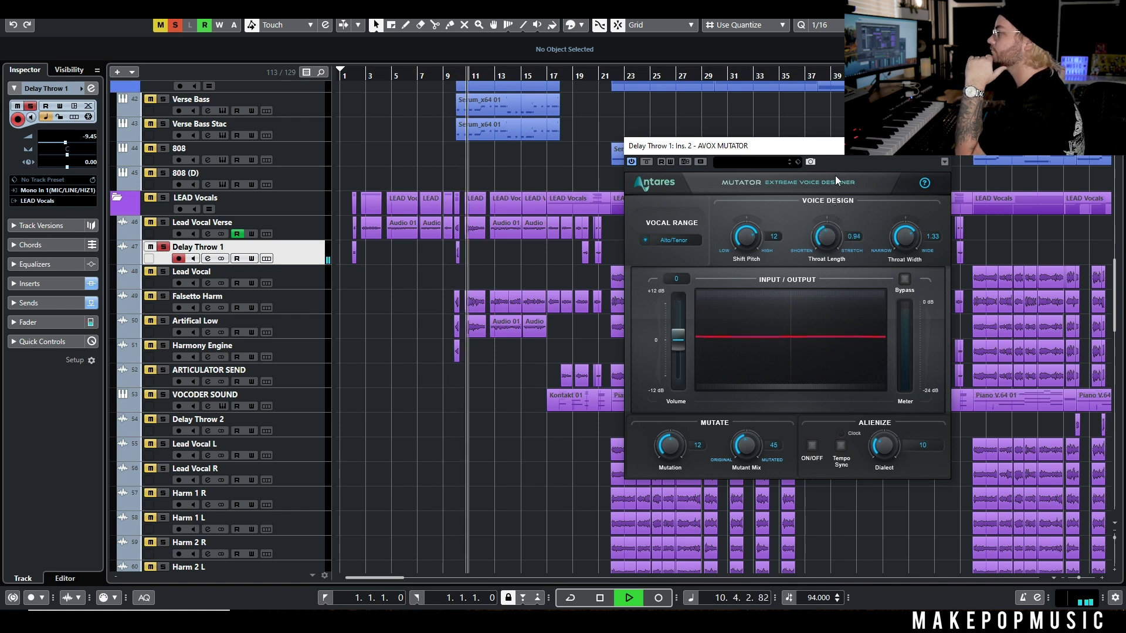
key("space")
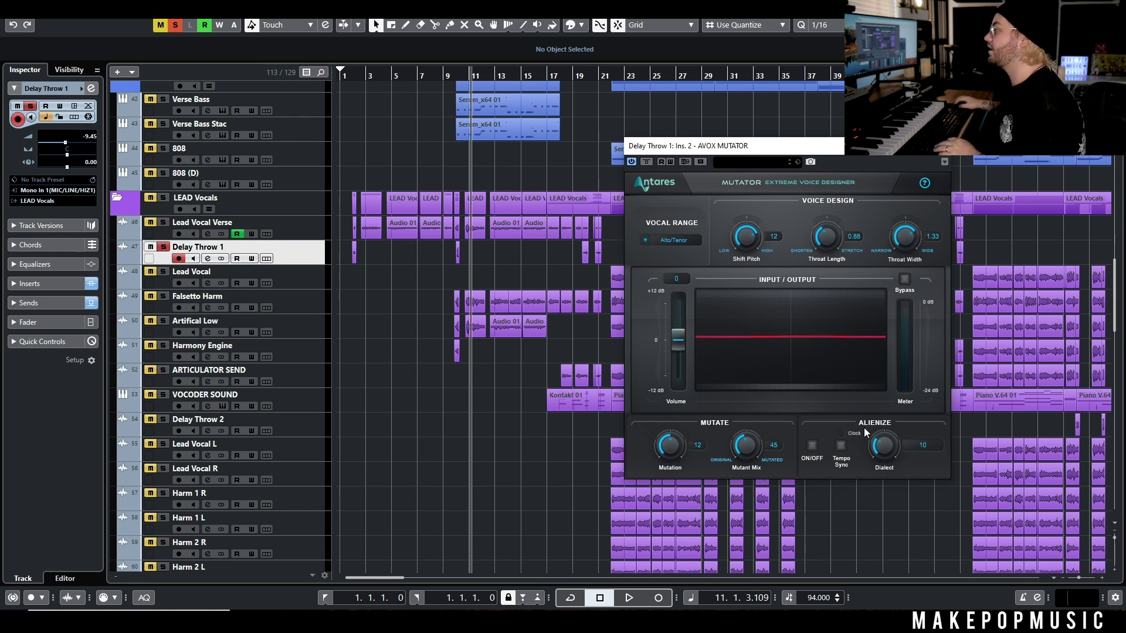
- Close MUTATOR, re-enable AVOX WARM in Delay Throw 1's inserts, and bring its plug-in window into view
left_click(941, 145)
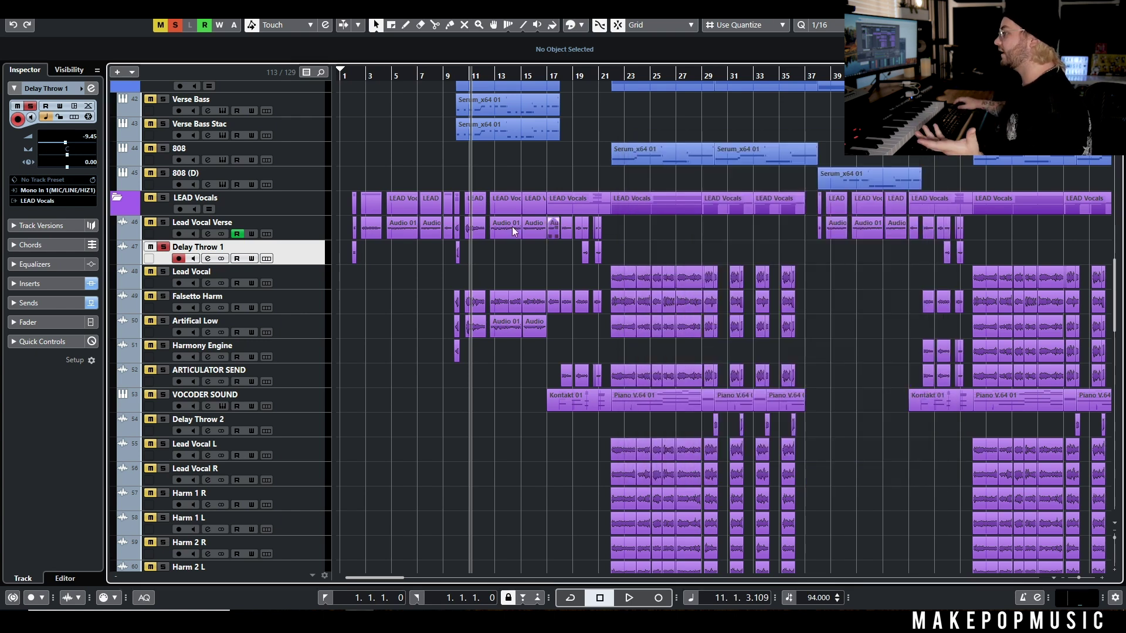
left_click(208, 259)
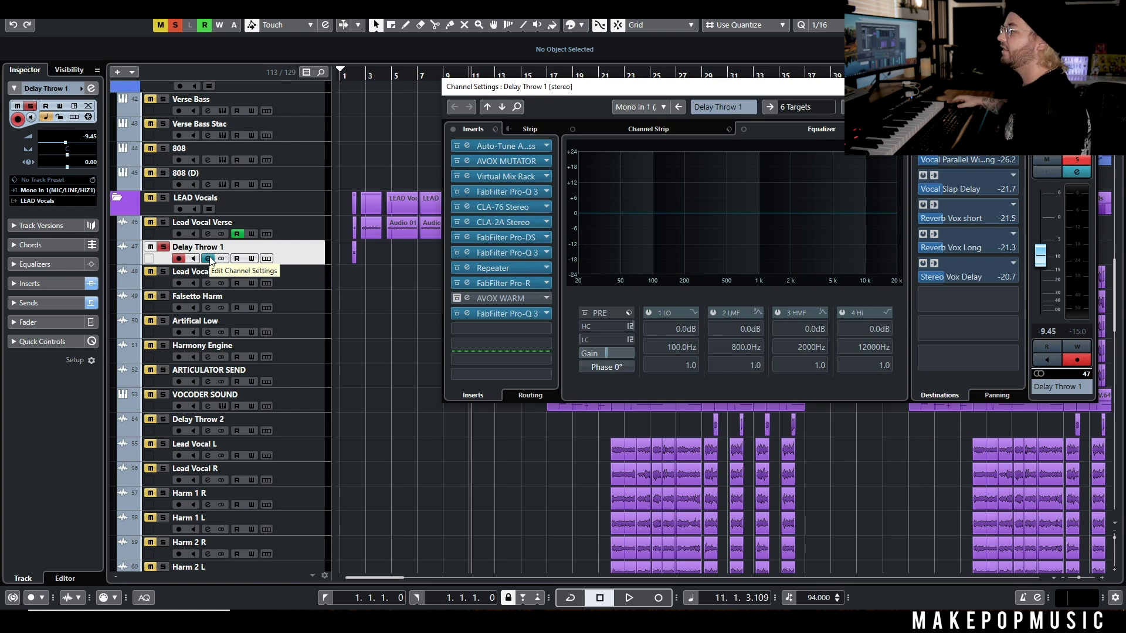
left_click(496, 298)
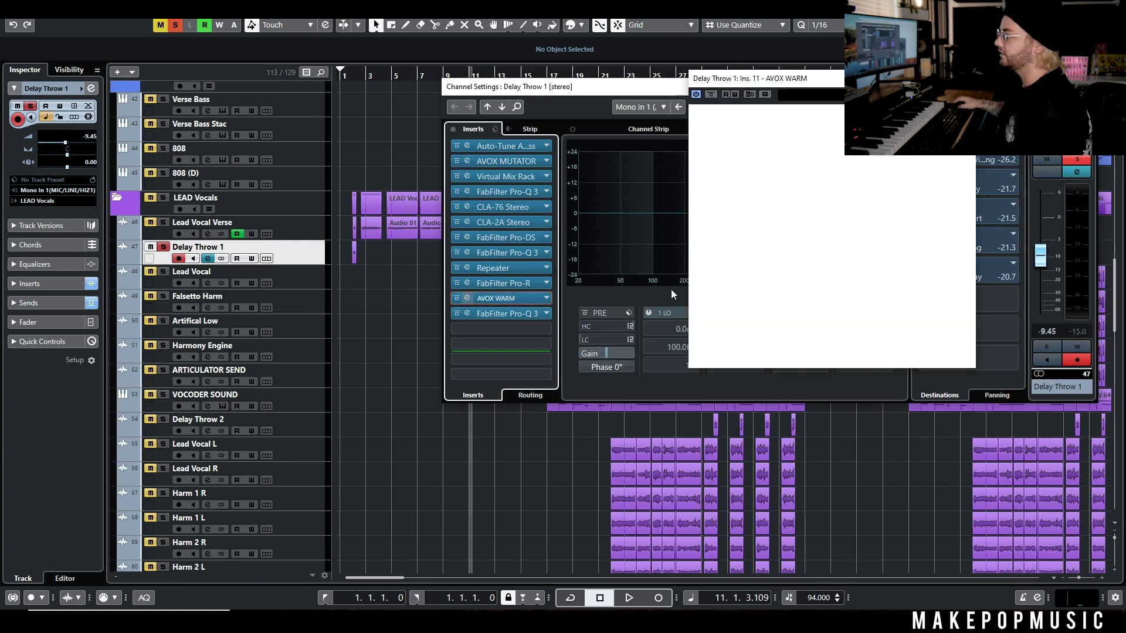
left_click(496, 298)
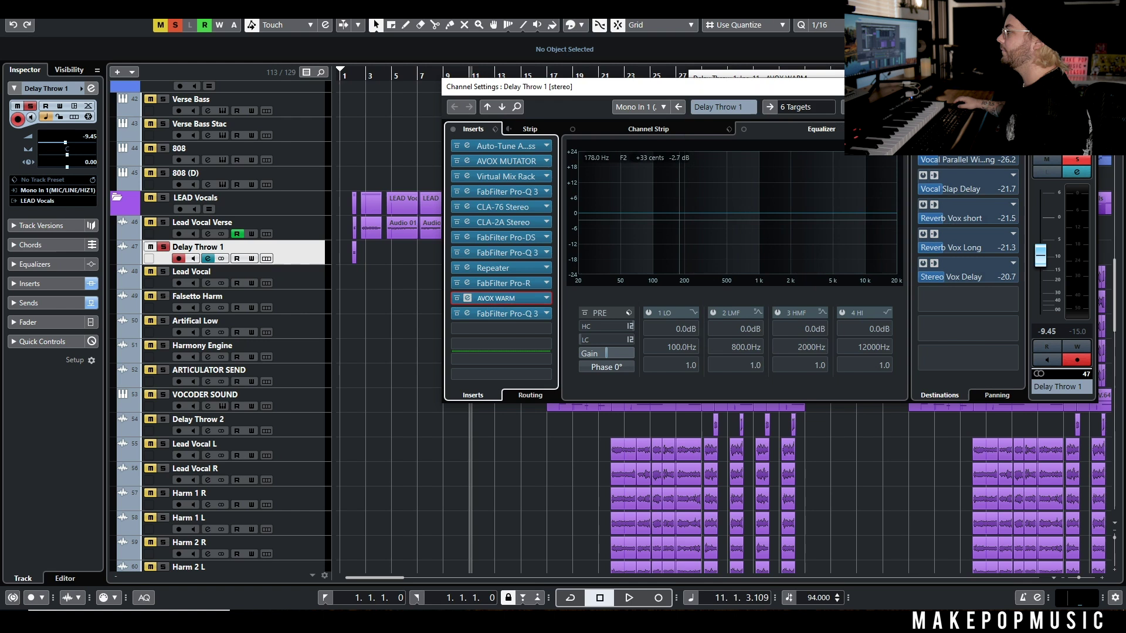
left_click(884, 298)
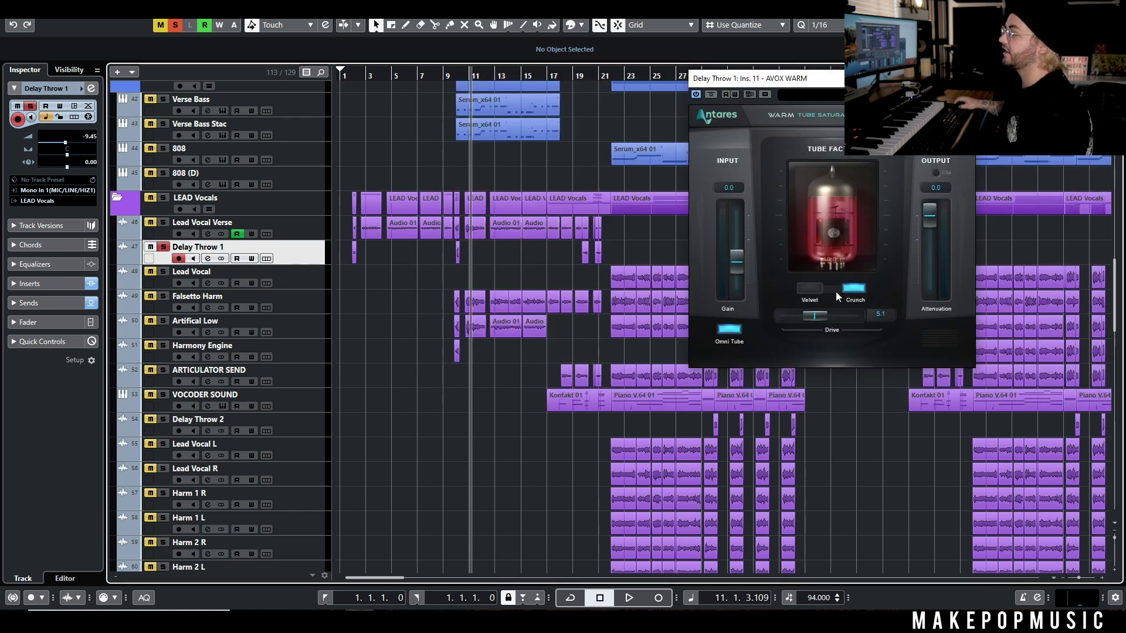
- Compare WARM's Velvet and Crunch modes, leave Crunch selected, and play the delay throw from just before bar 10
left_click(811, 288)
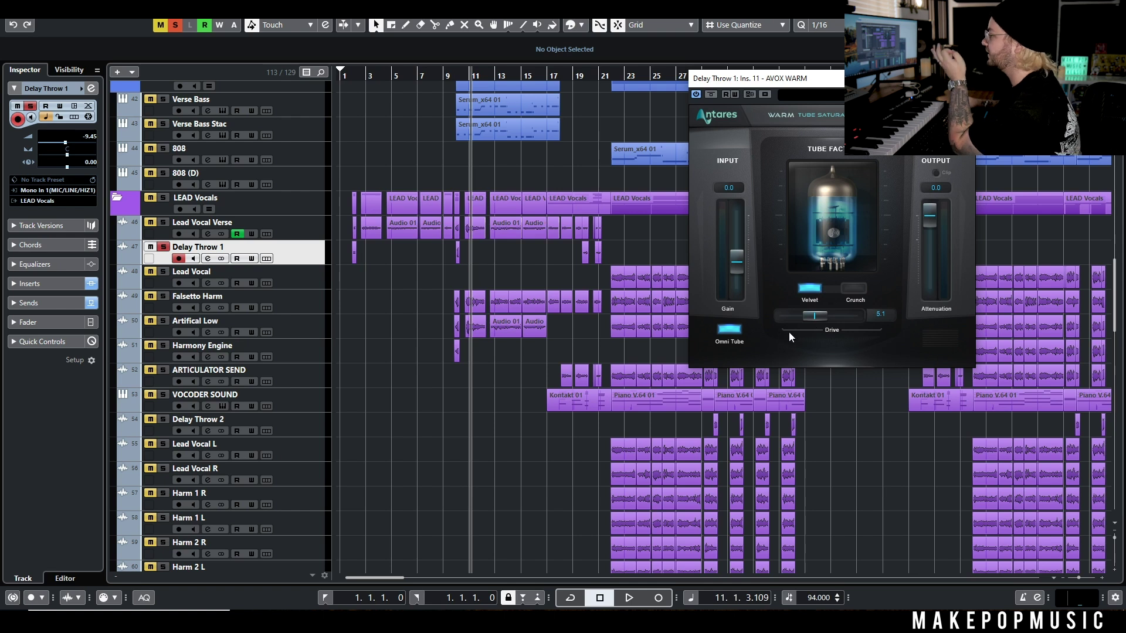
left_click(855, 288)
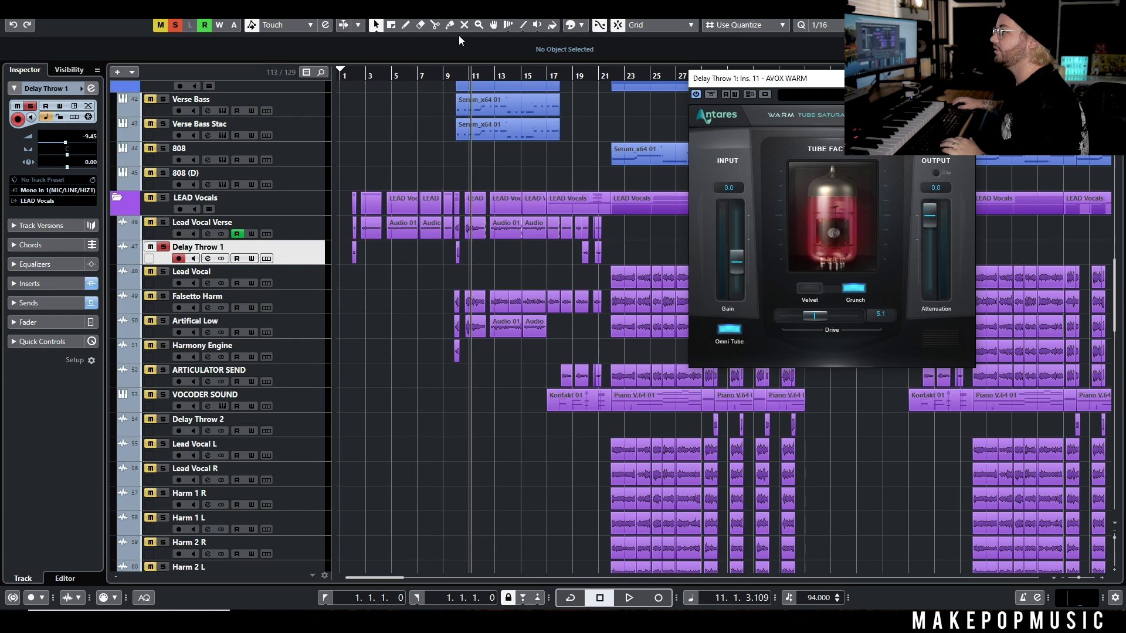
left_click(456, 75)
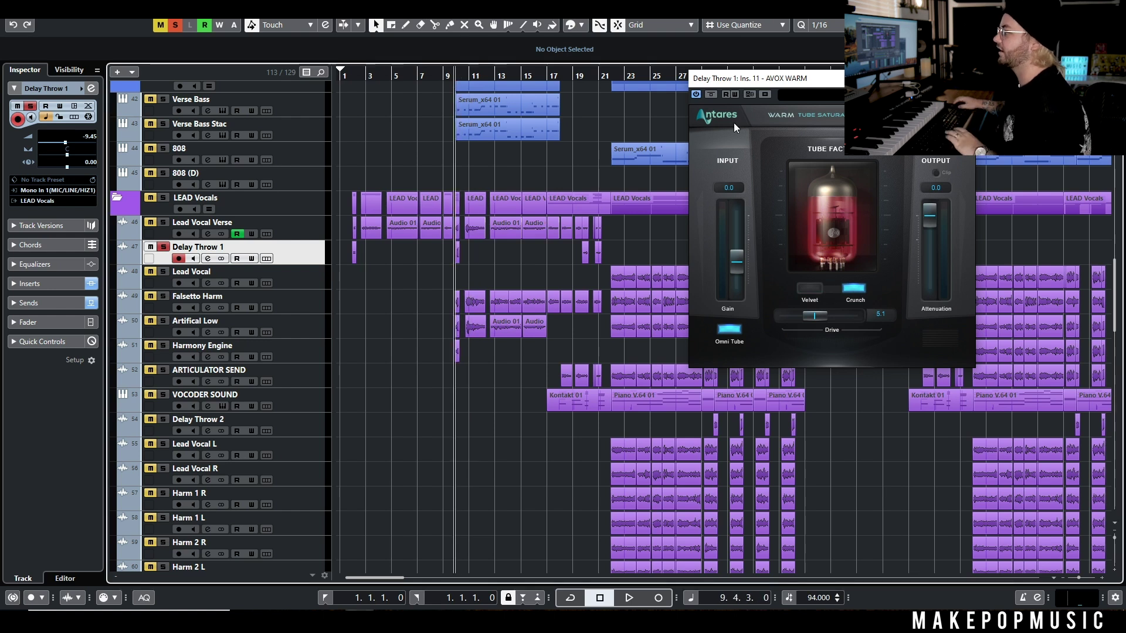
key("space")
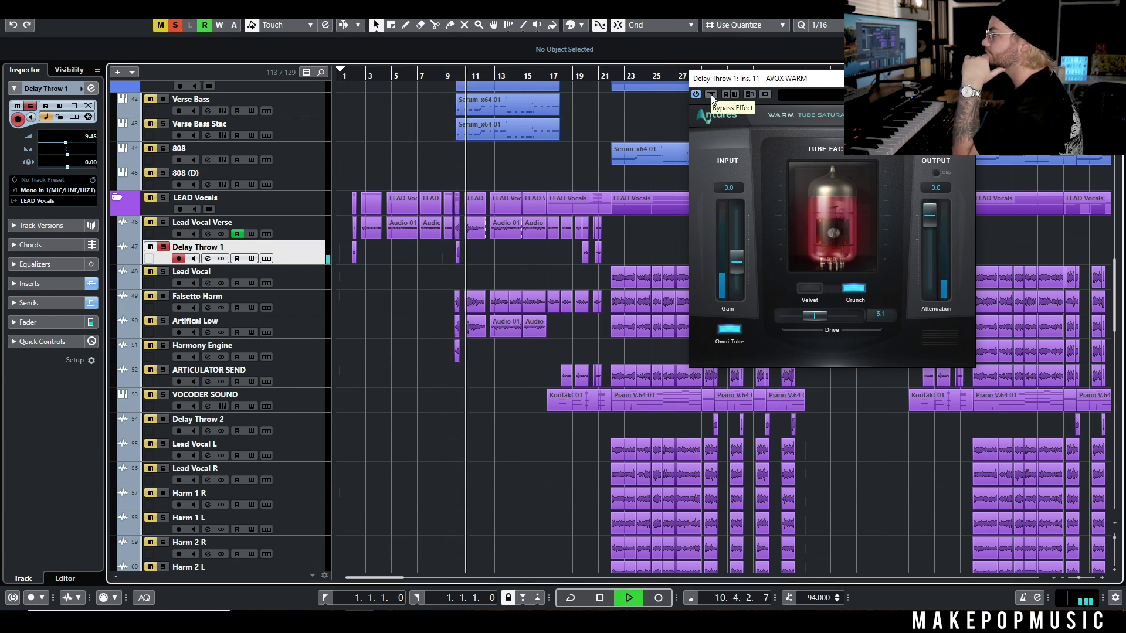
left_click(448, 75)
key("space")
left_click(447, 75)
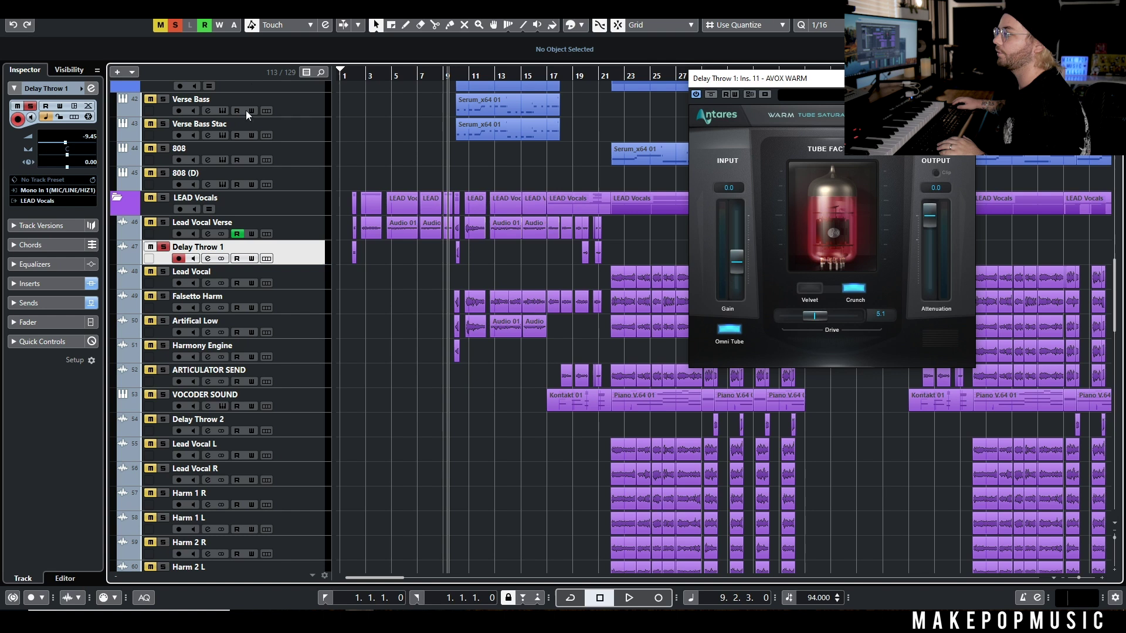
- Unsolo Delay Throw 1, play the full mix from bar 1, bypass AVOX WARM during playback, and stop near bar 3
key("s")
left_click_drag(343, 75, 374, 256)
key("h")
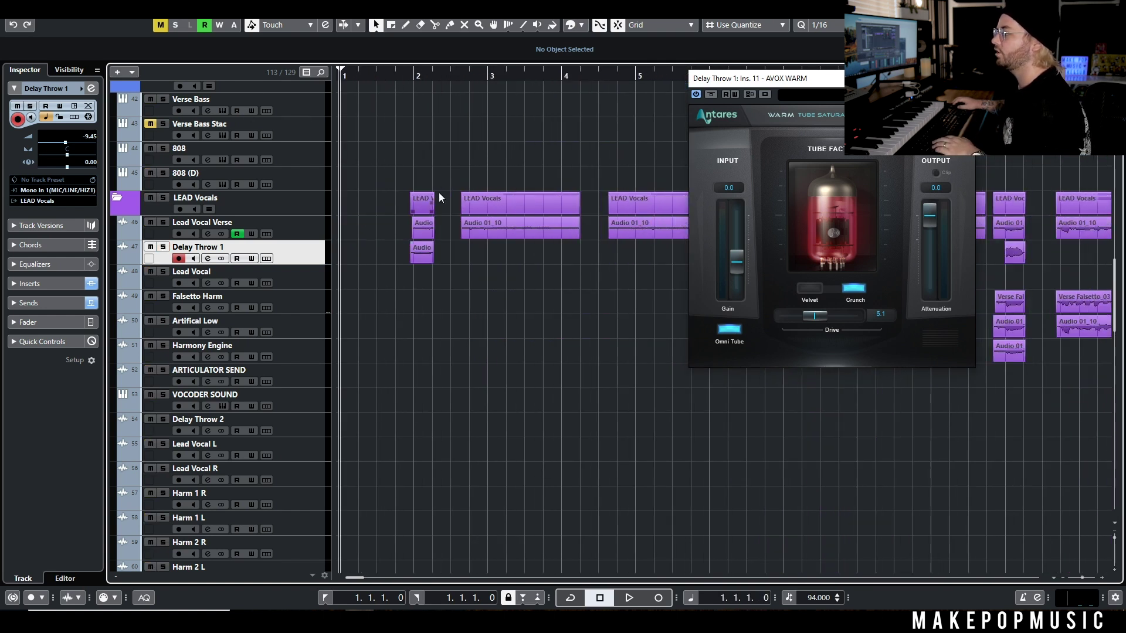
key("space")
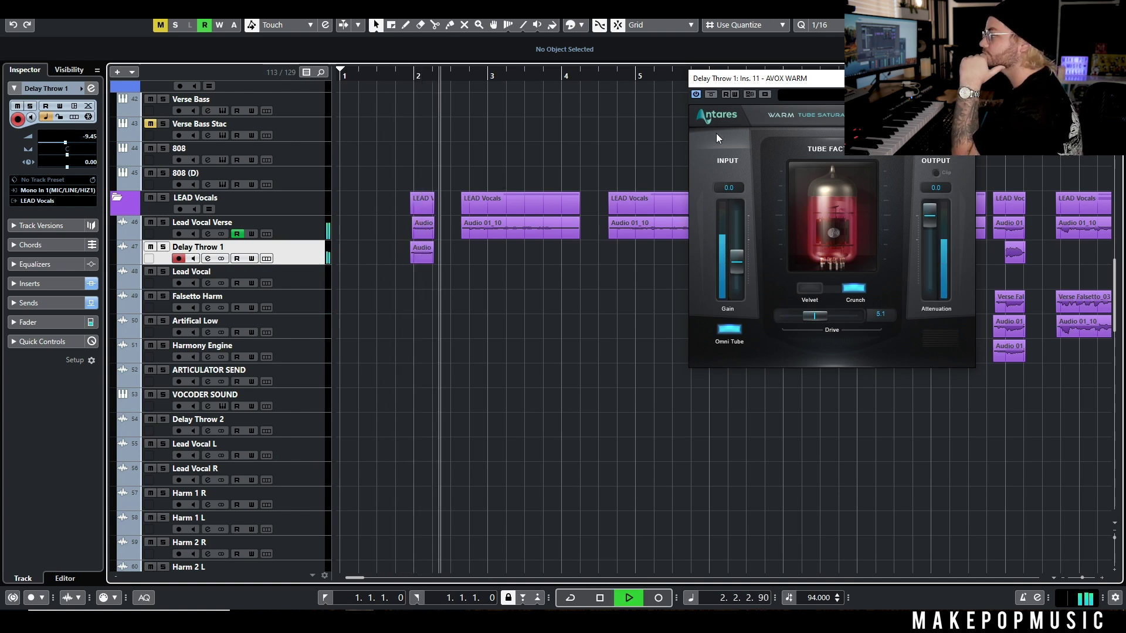
left_click(711, 94)
key("space")
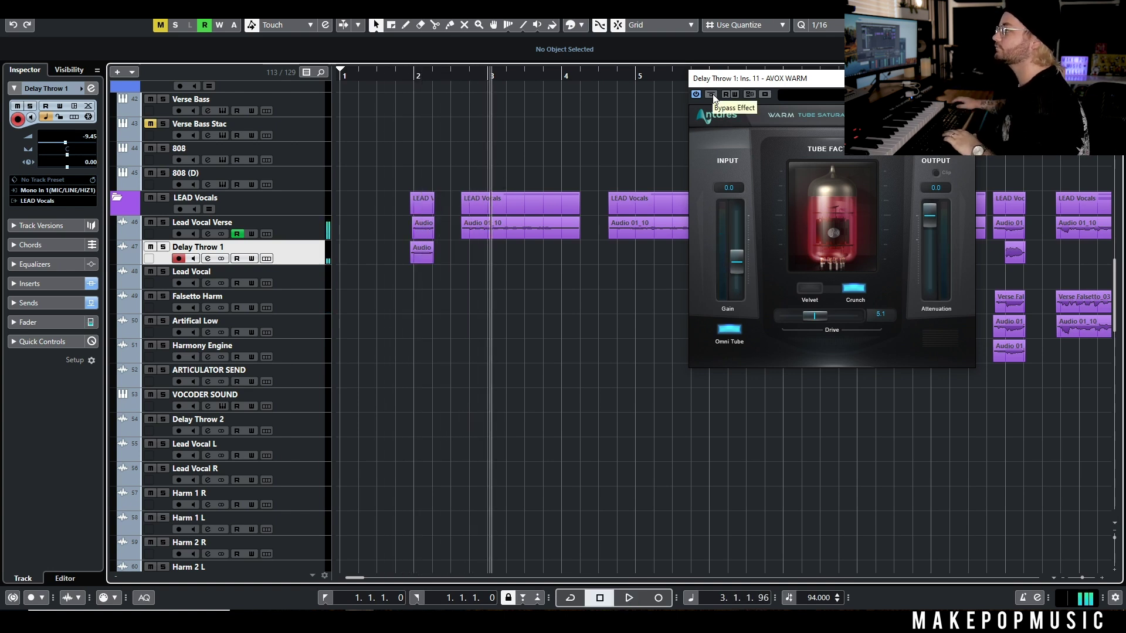
- Play the opening with AVOX MUTATOR also bypassed on Delay Throw 1, re-enable both MUTATOR and WARM, and stop playback
left_click(207, 259)
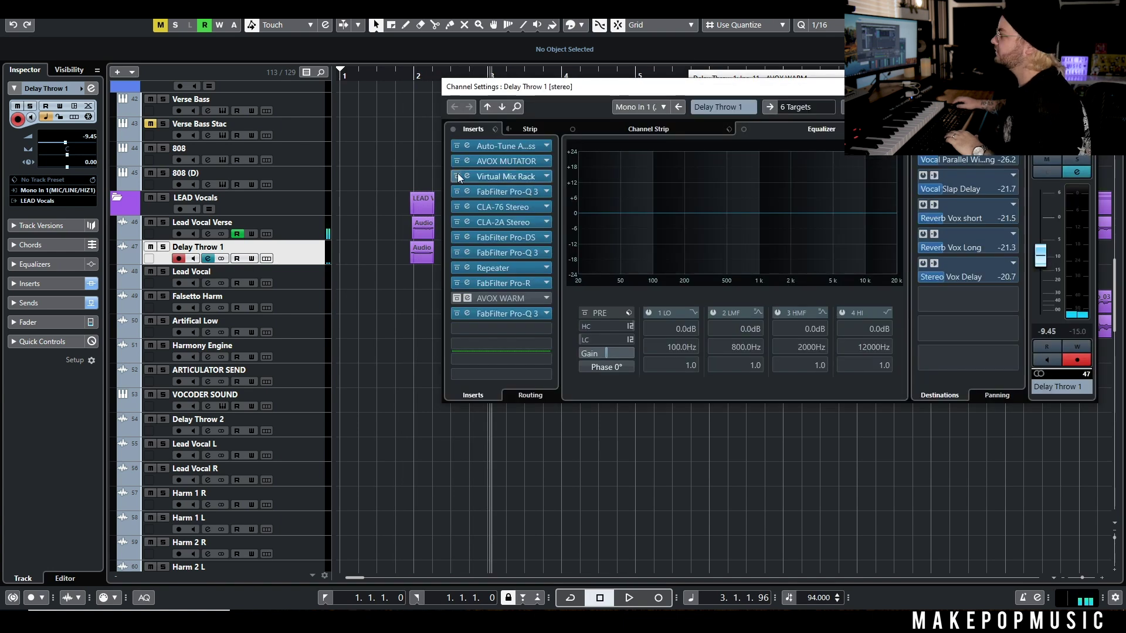
left_click(458, 162)
key("space")
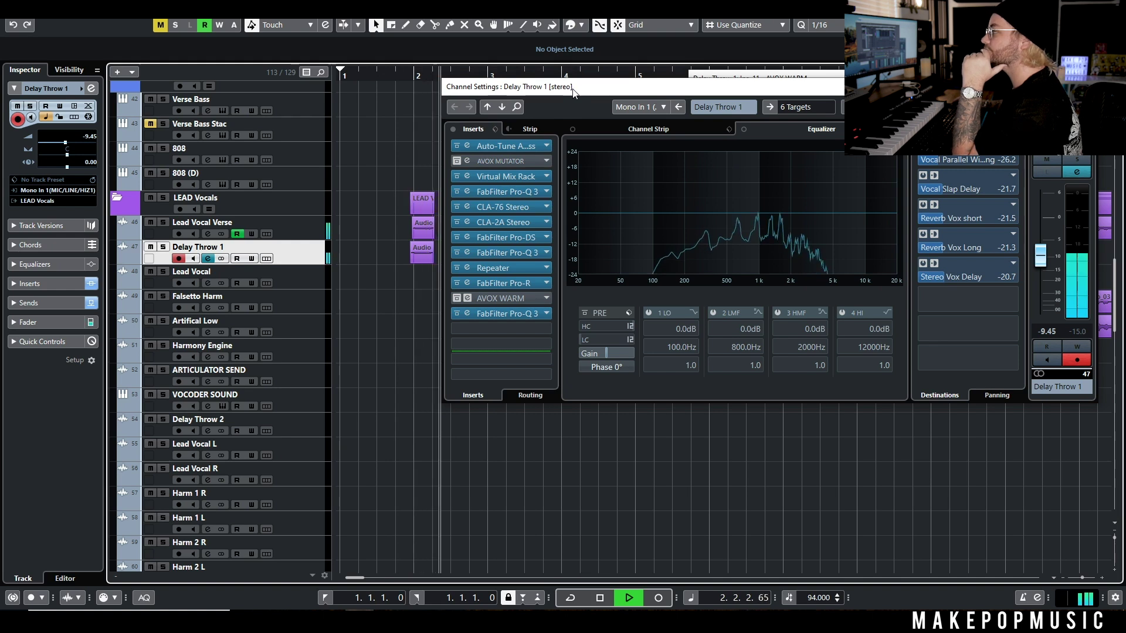
left_click_drag(573, 94, 572, 108)
left_click(458, 175)
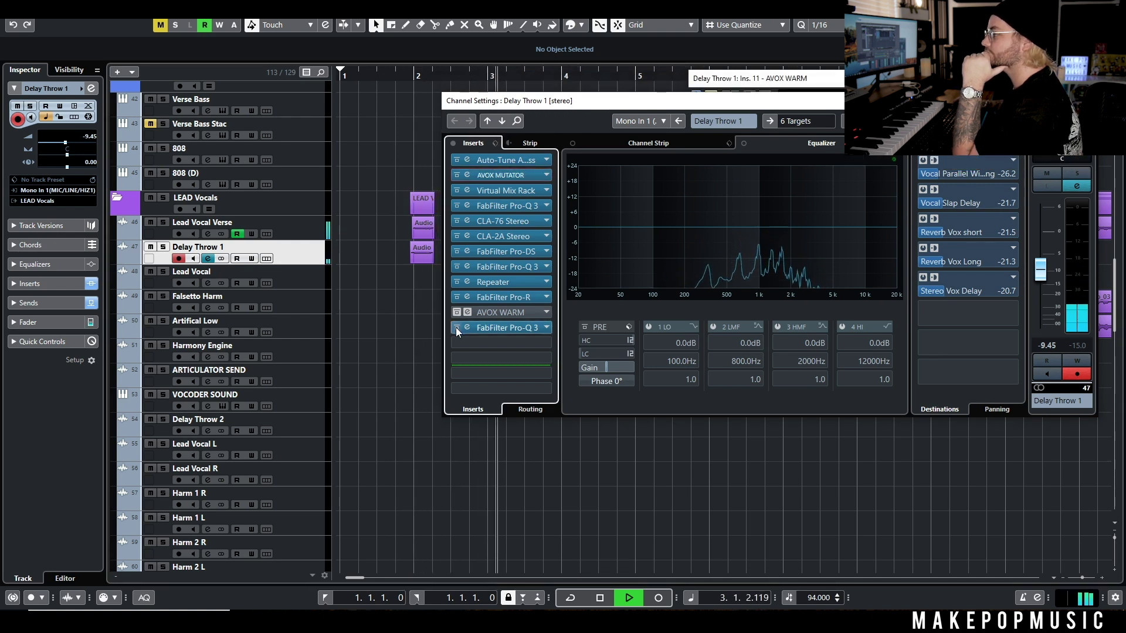
left_click(457, 313)
key("Escape")
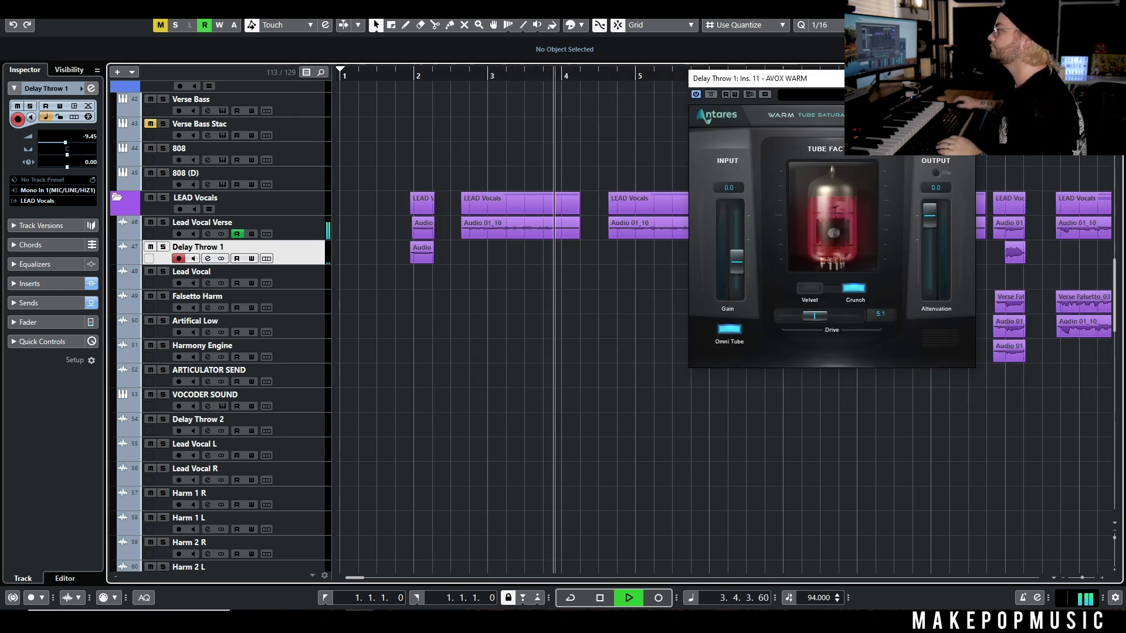
key("Escape")
key("space")
- Play the full mix from bar 9, mute Harmony Engine on the way into bar 10, and stop playback
key("g")
key("g")
key("g")
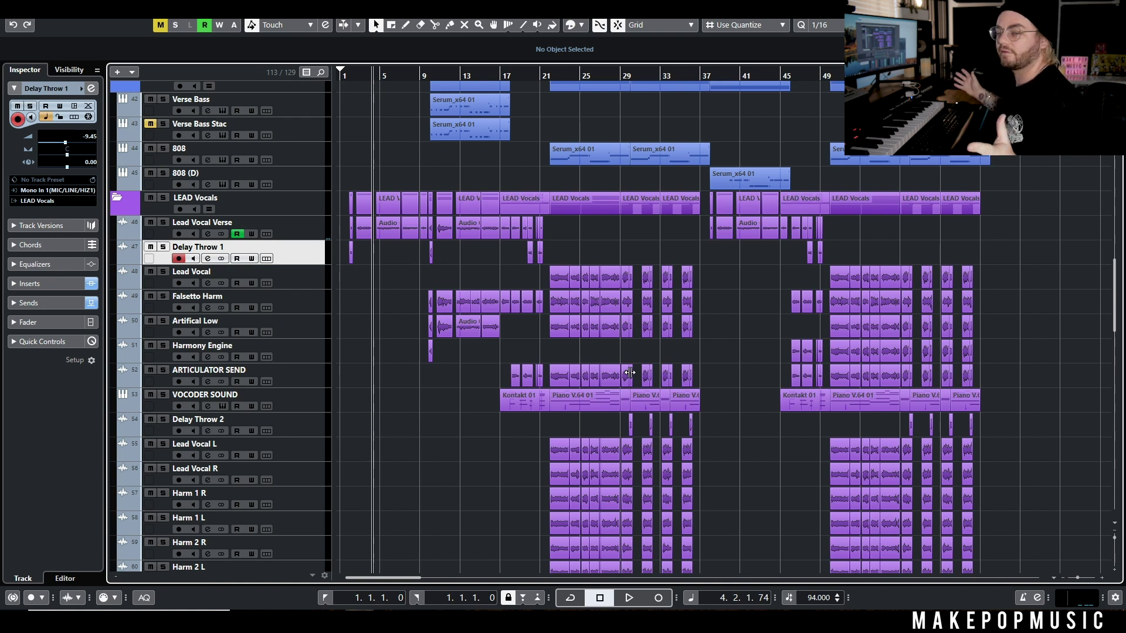
scroll(417, 416, "up", 2)
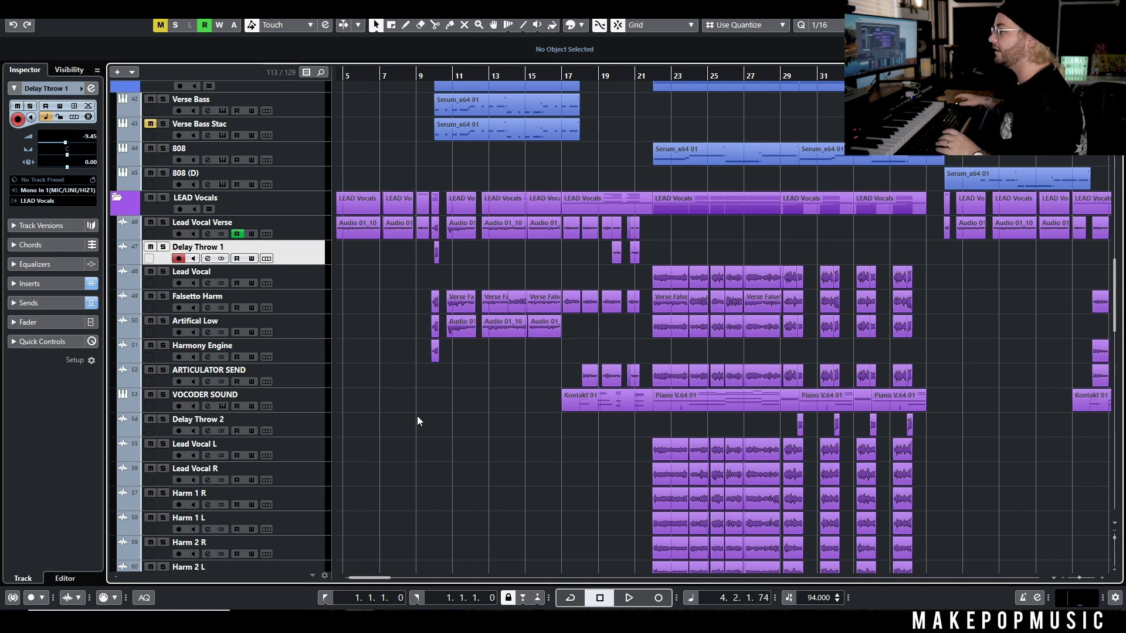
scroll(387, 328, "up", 3)
scroll(469, 357, "down", 3)
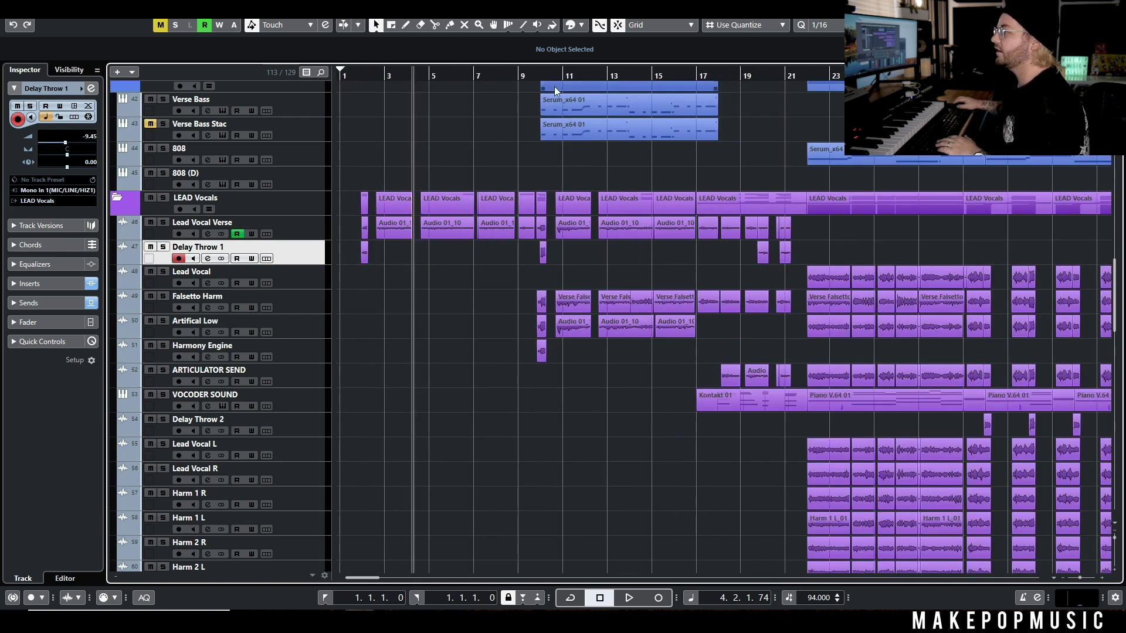
left_click(518, 75)
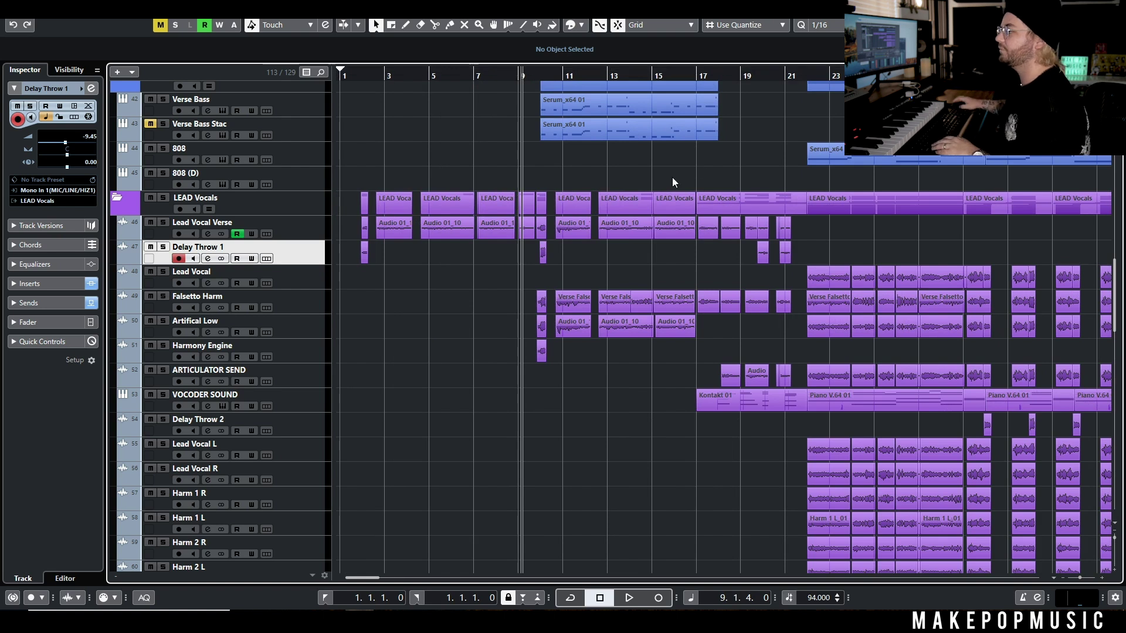
scroll(617, 206, "up", 3)
key("space")
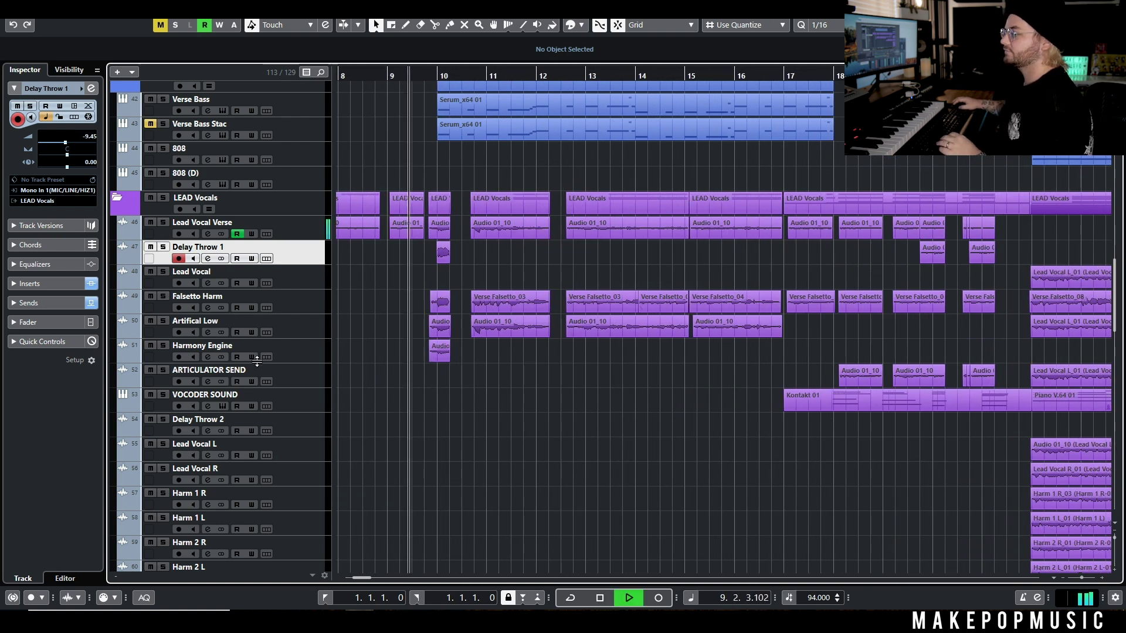
left_click(152, 346)
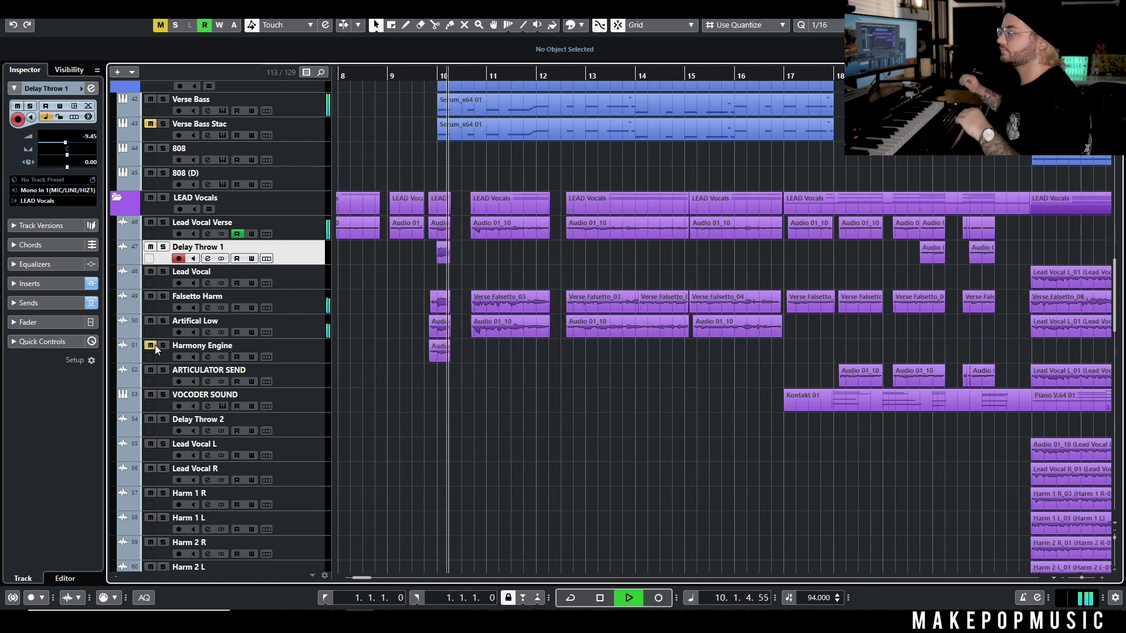
key("space")
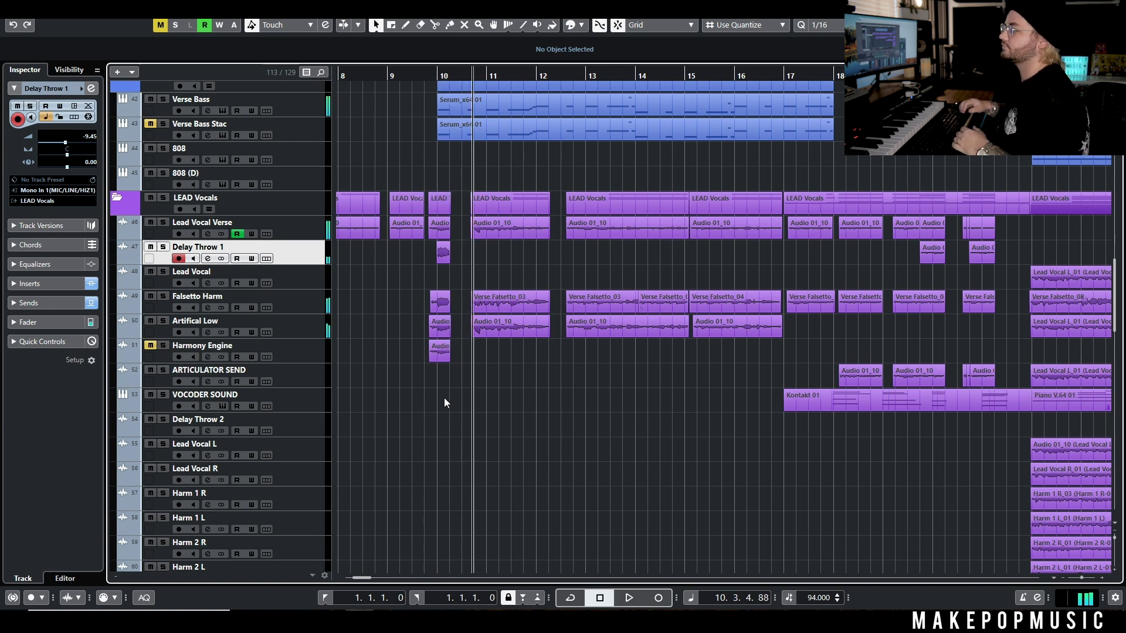
- Select the Harmony Engine track at its bar 10 phrase, open its channel settings, and solo it
left_click(445, 350)
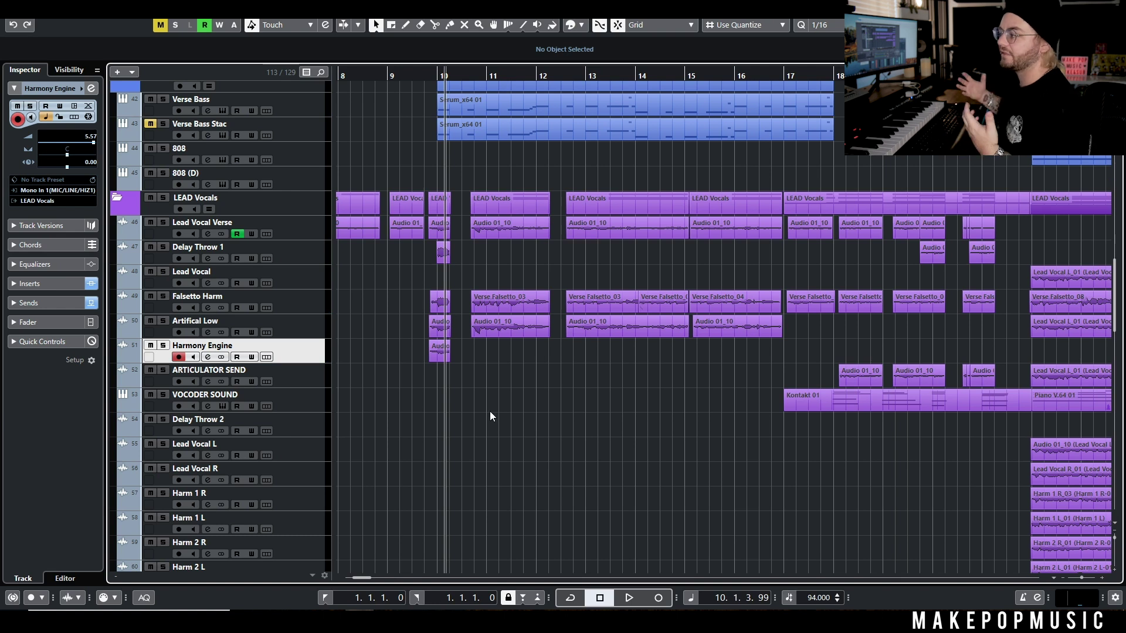
scroll(490, 410, "up", 2)
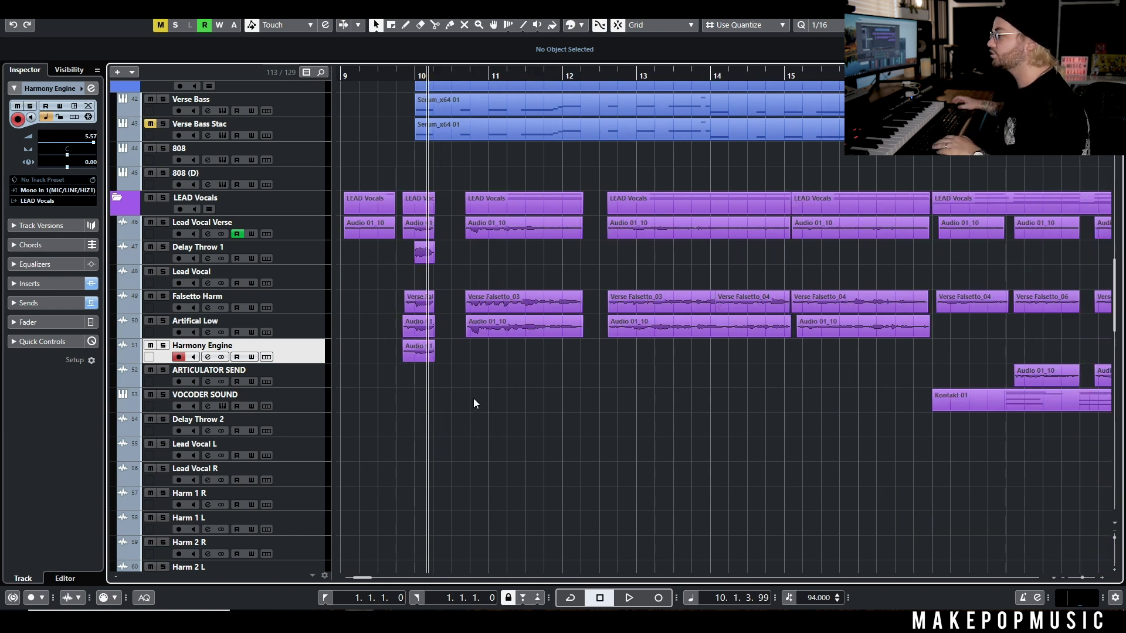
left_click(207, 357)
key("s")
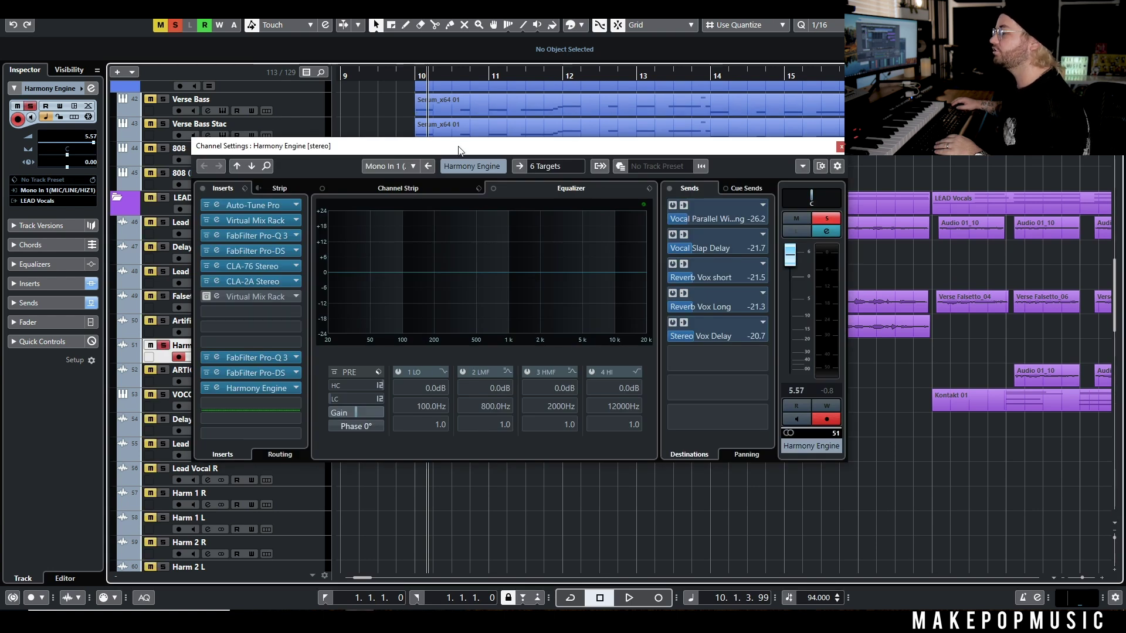
- Open the Harmony Engine insert on the channel and position its window so all controls and the track list are visible
left_click_drag(460, 146, 814, 96)
left_click_drag(610, 337, 568, 320)
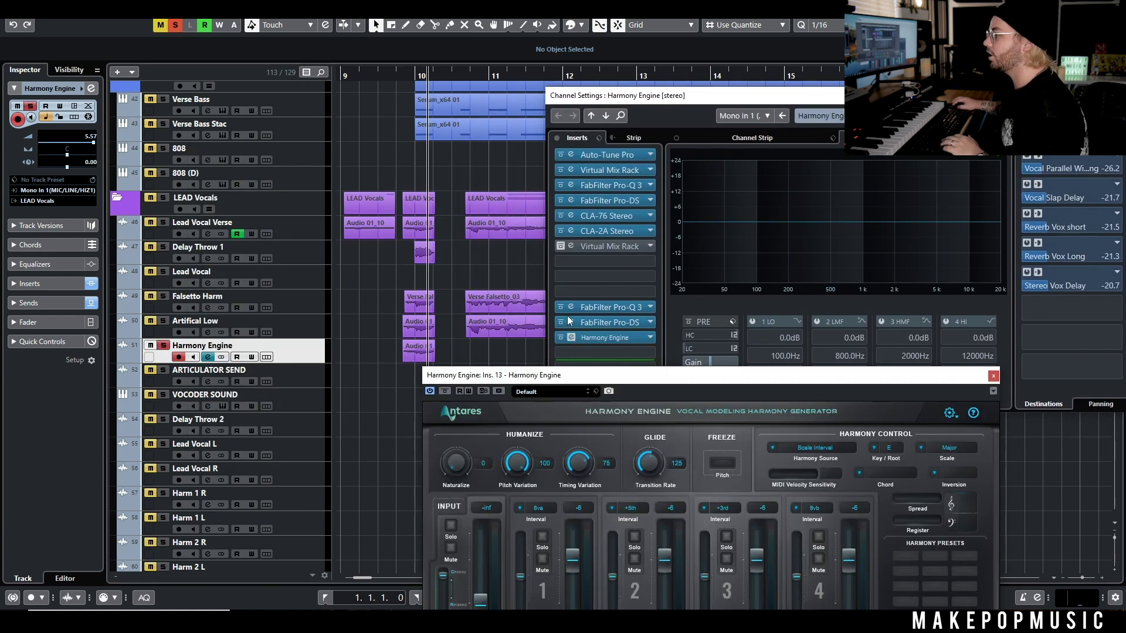
left_click_drag(595, 380, 521, 215)
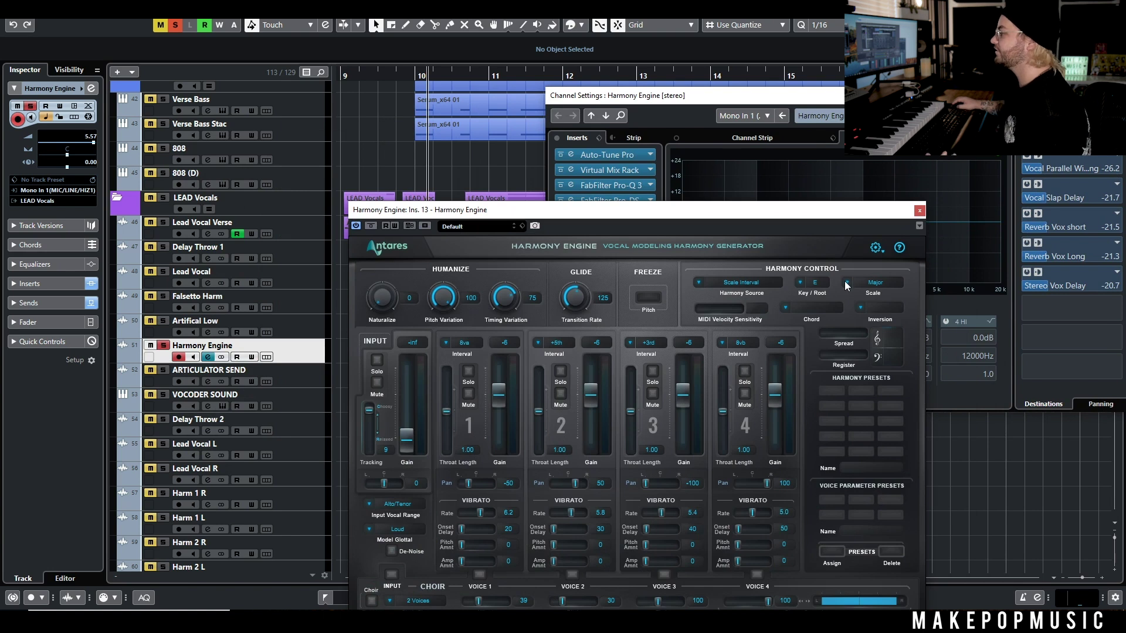
left_click_drag(680, 210, 862, 167)
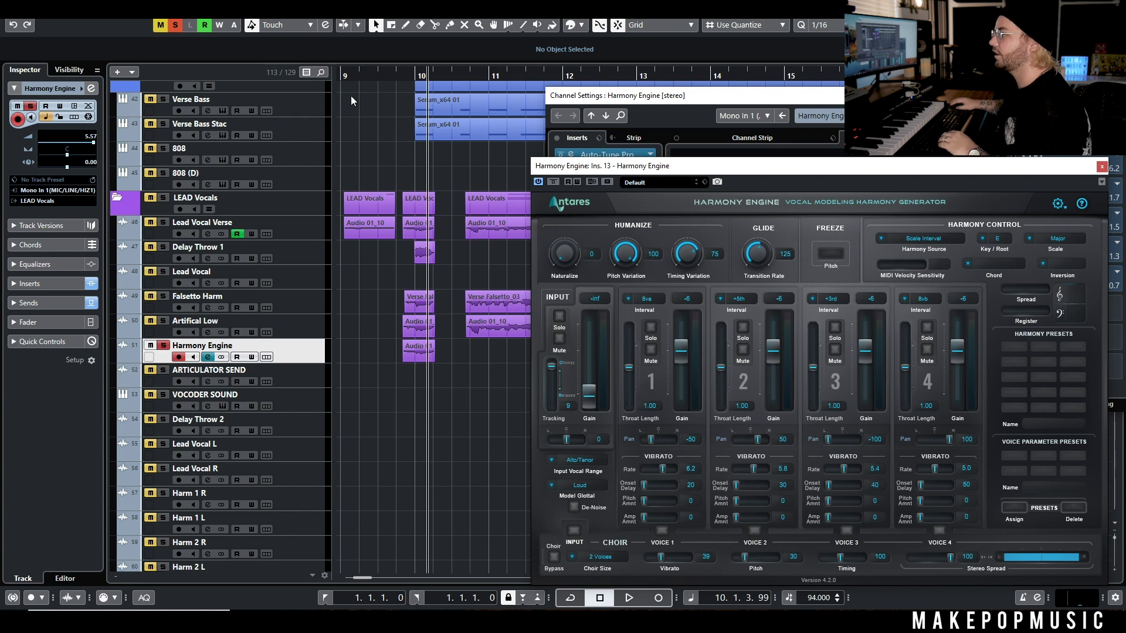
- Play the soloed Harmony Engine phrase from late in bar 9, replay it with Lead Vocal Verse also soloed, and stop playback
left_click(393, 76)
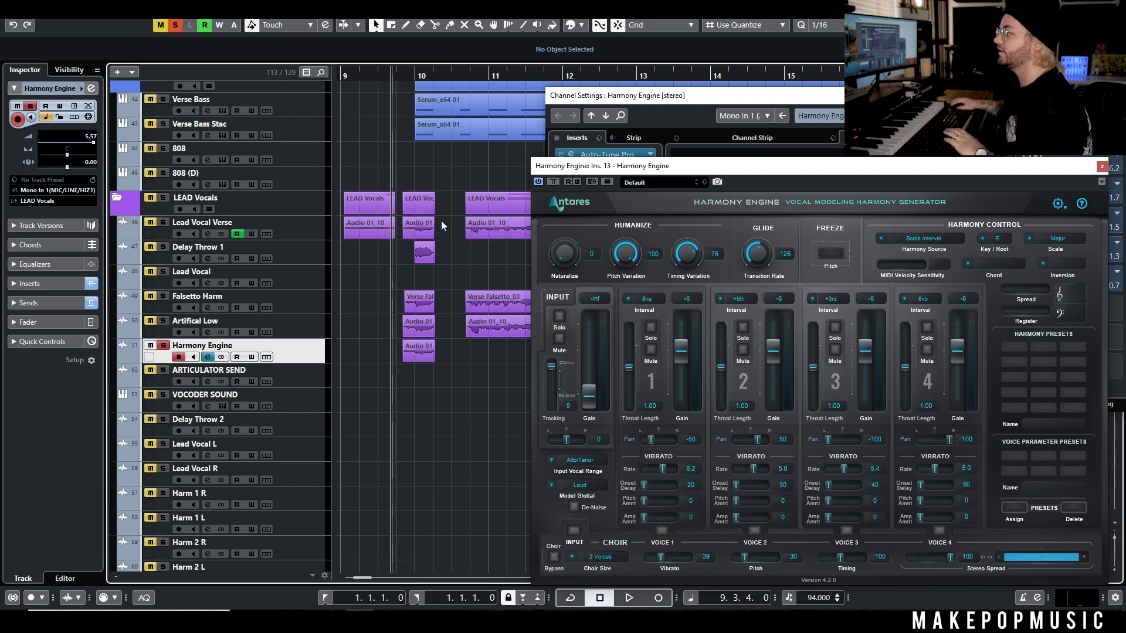
key("space")
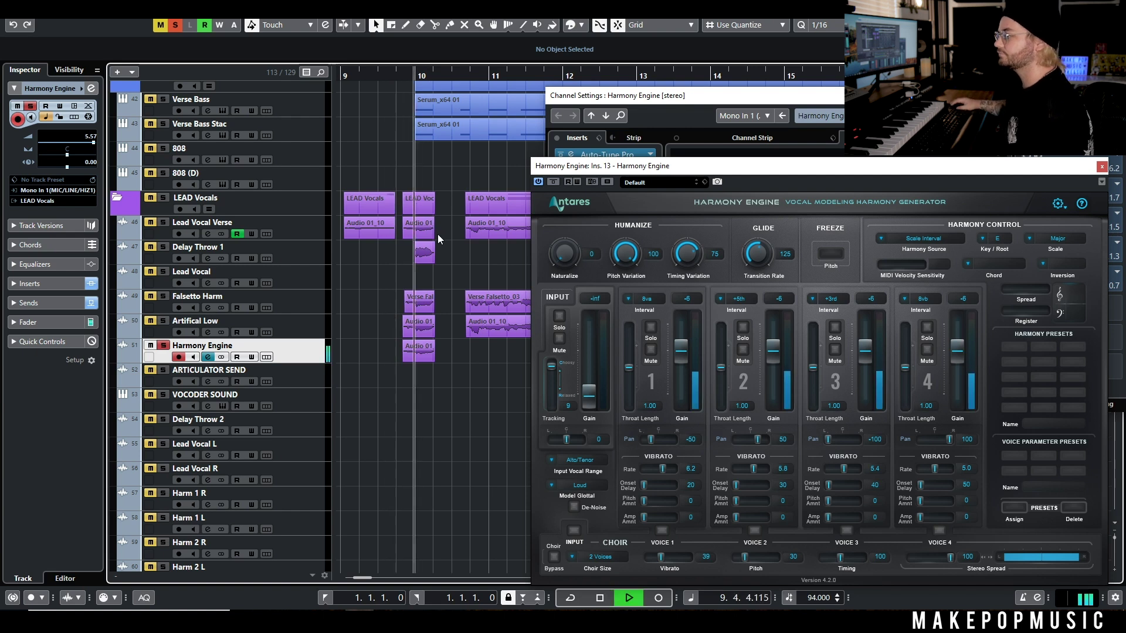
left_click(387, 86)
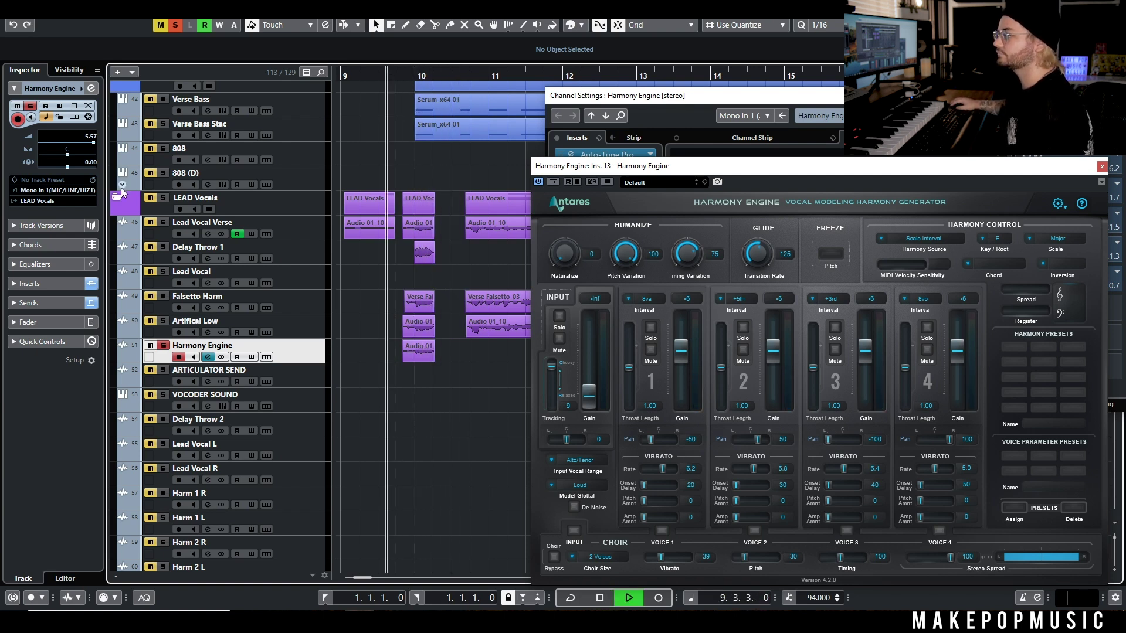
left_click(163, 223)
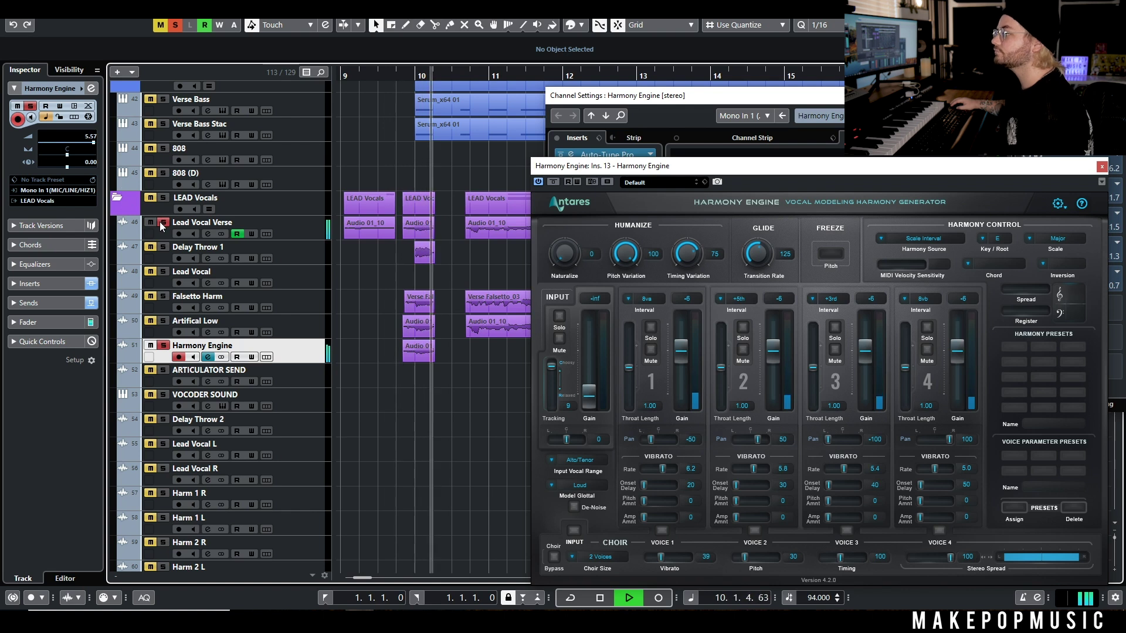
key("space")
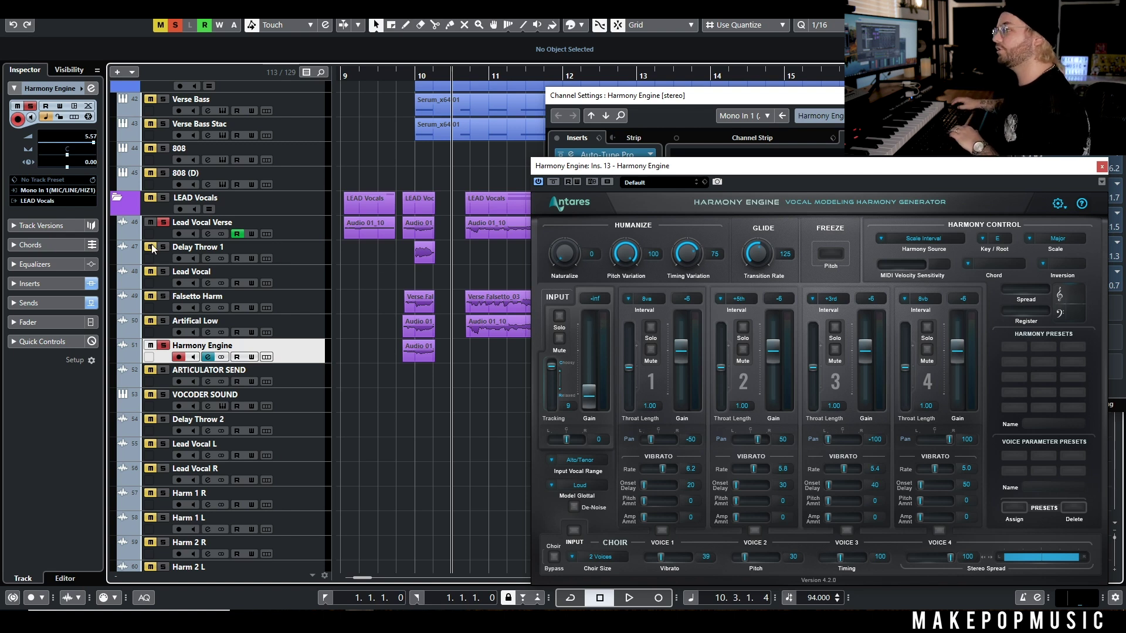
- Unsolo Lead Vocal Verse, then toggle the Harmony Engine solo off and back on
left_click(163, 223)
left_click(164, 346)
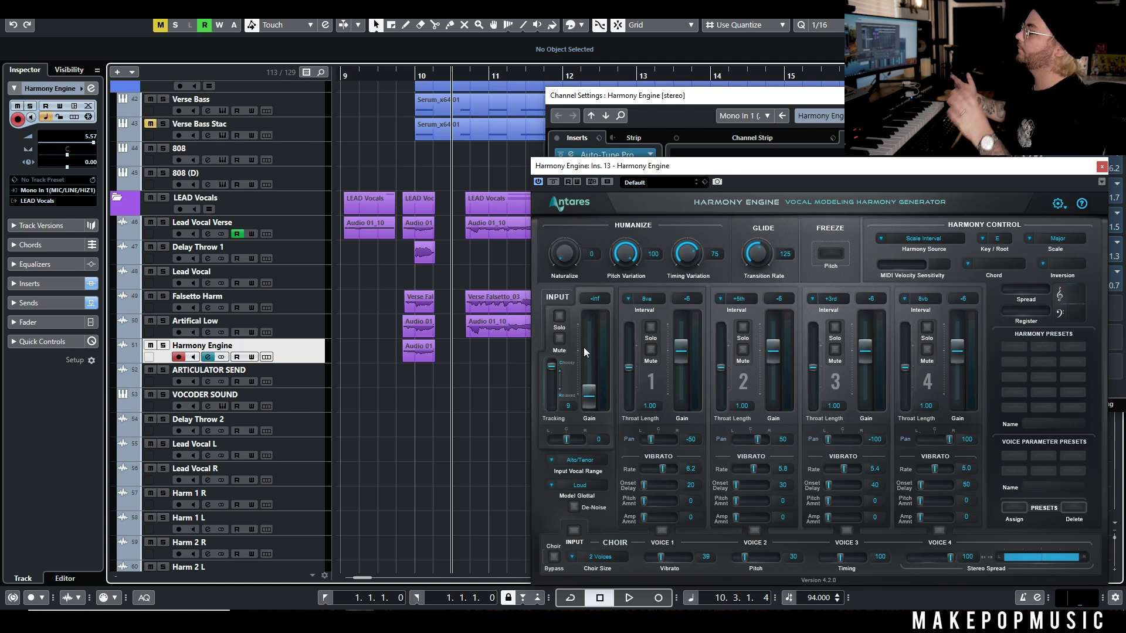
left_click(163, 346)
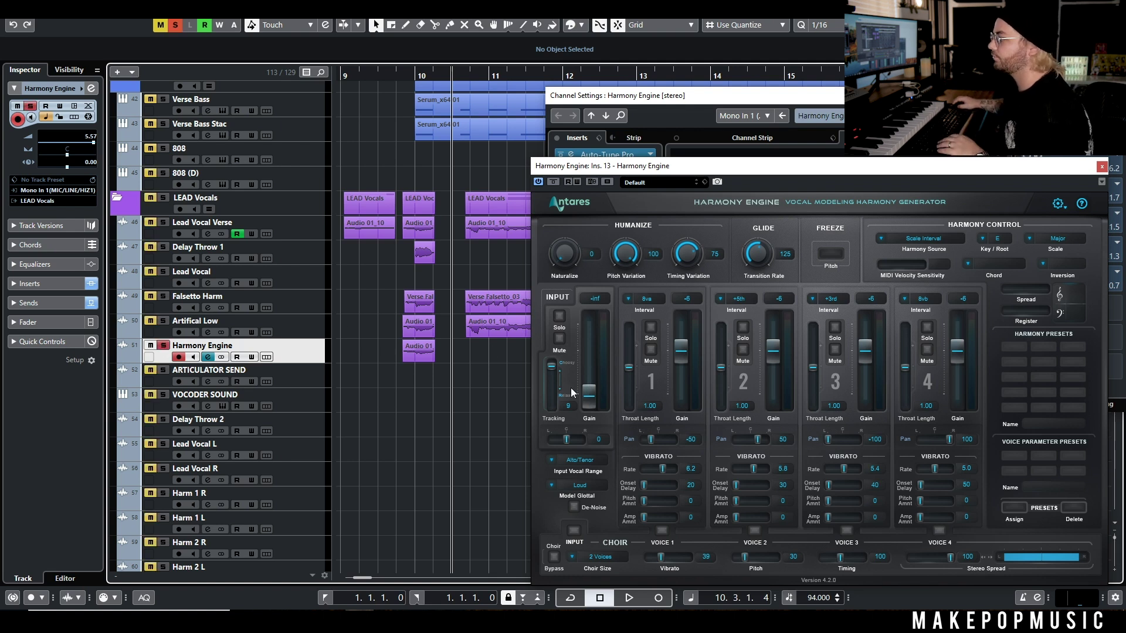
- Audition Harmony Engine from late in bar 9 with input gain at 0, replay it with the gain at -inf, and stop
left_click_drag(589, 395, 601, 348)
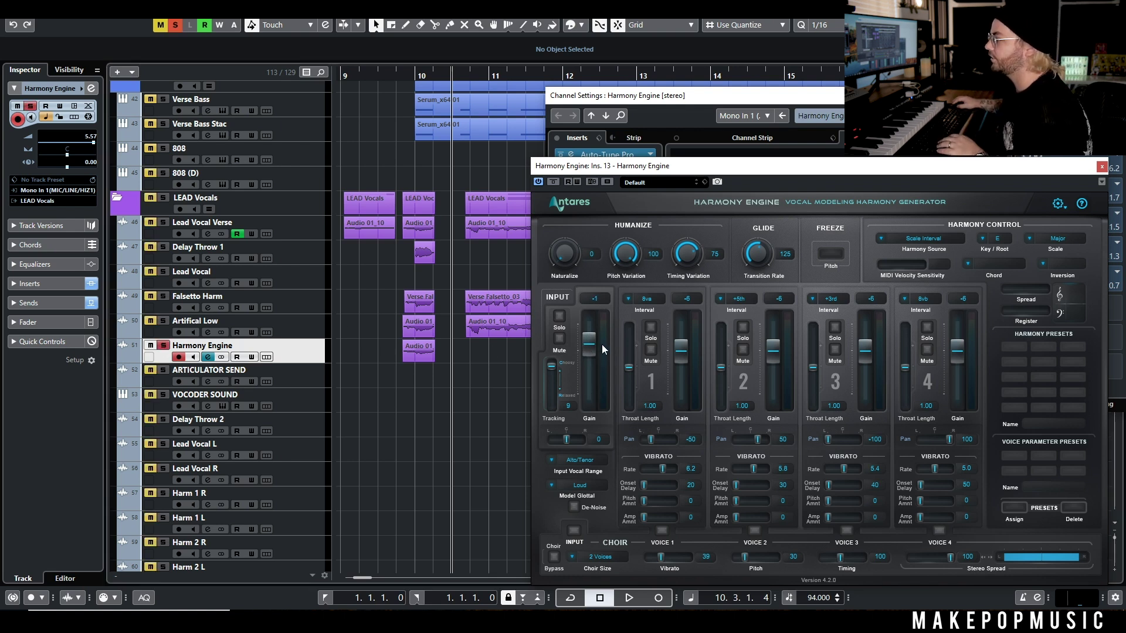
left_click(406, 76)
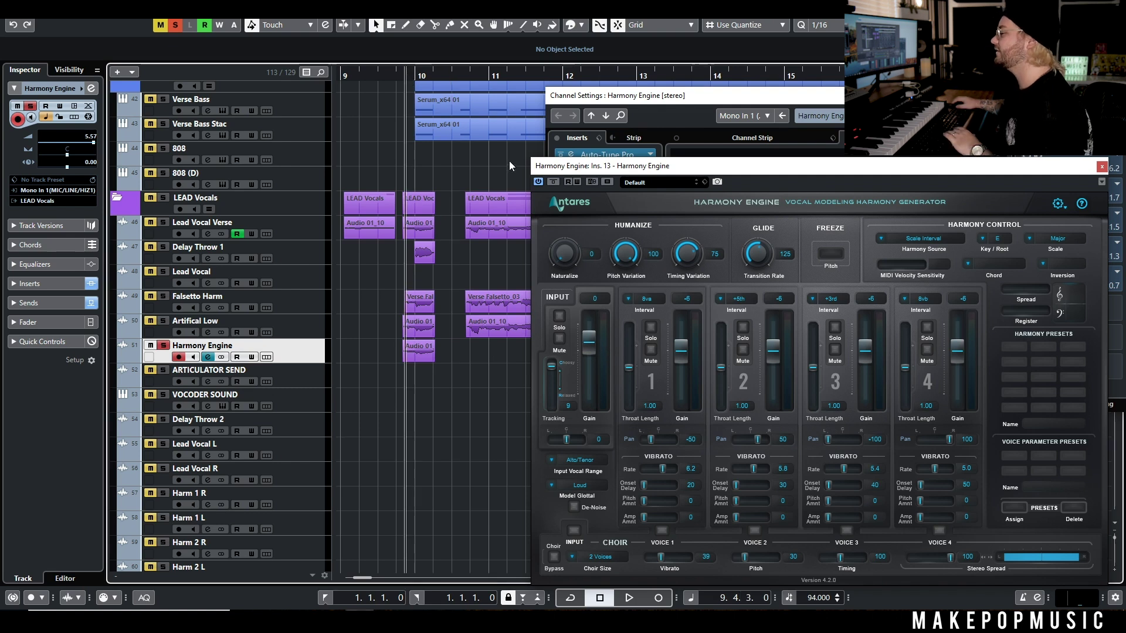
key("space")
left_click_drag(589, 339, 591, 410)
left_click(401, 75)
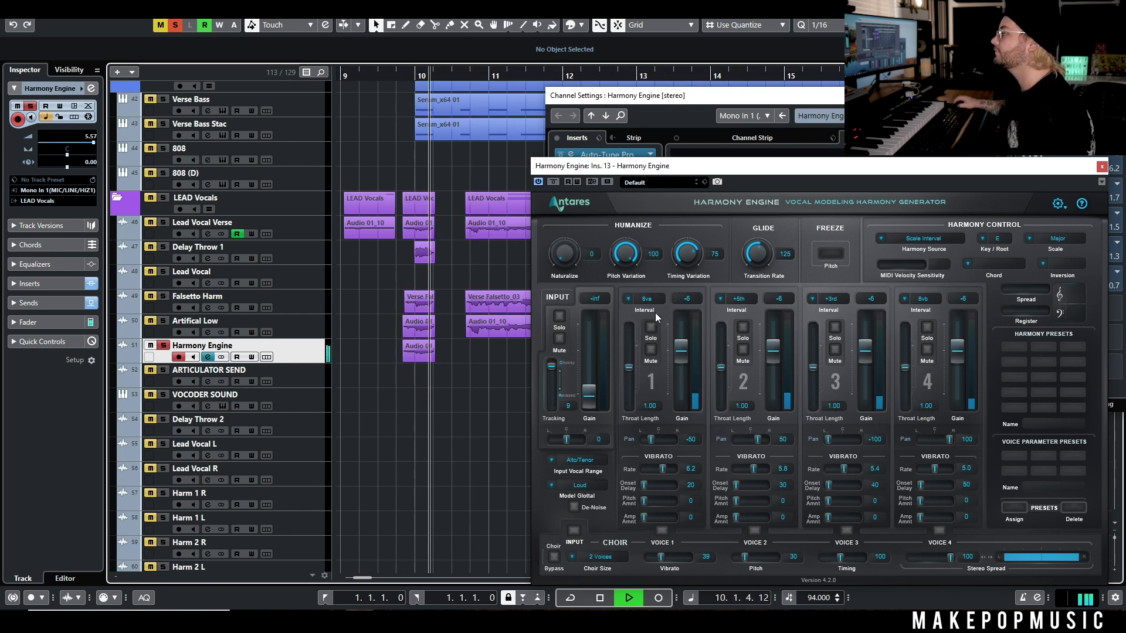
key("space")
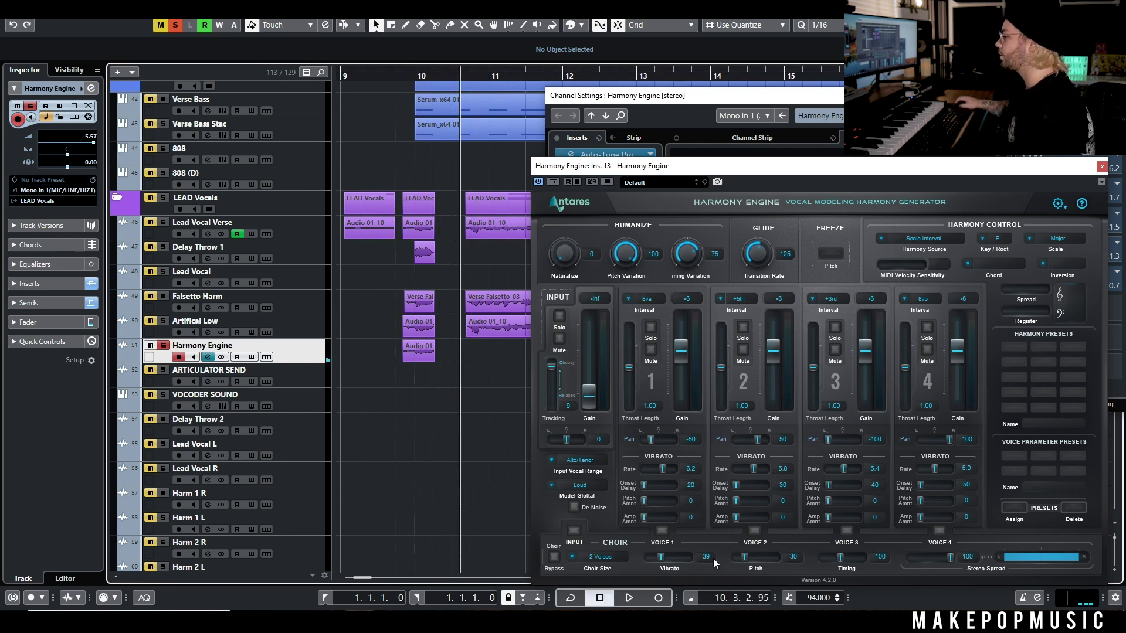
- View the choir size options for the Harmony Engine input, then close the plug-in and channel settings windows
left_click(617, 564)
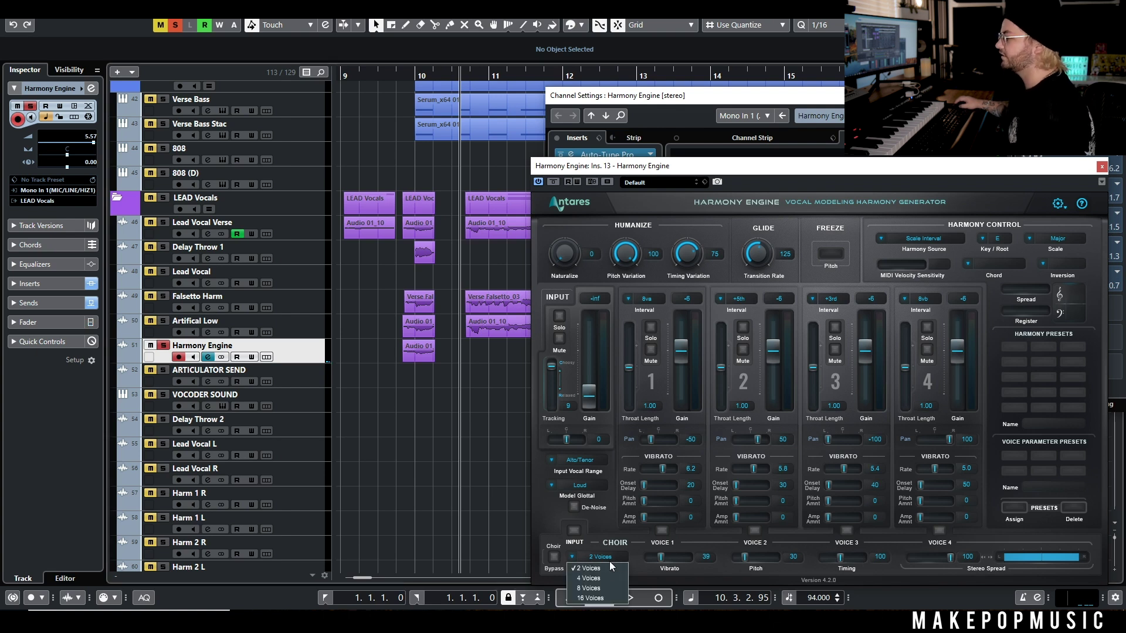
left_click(597, 379)
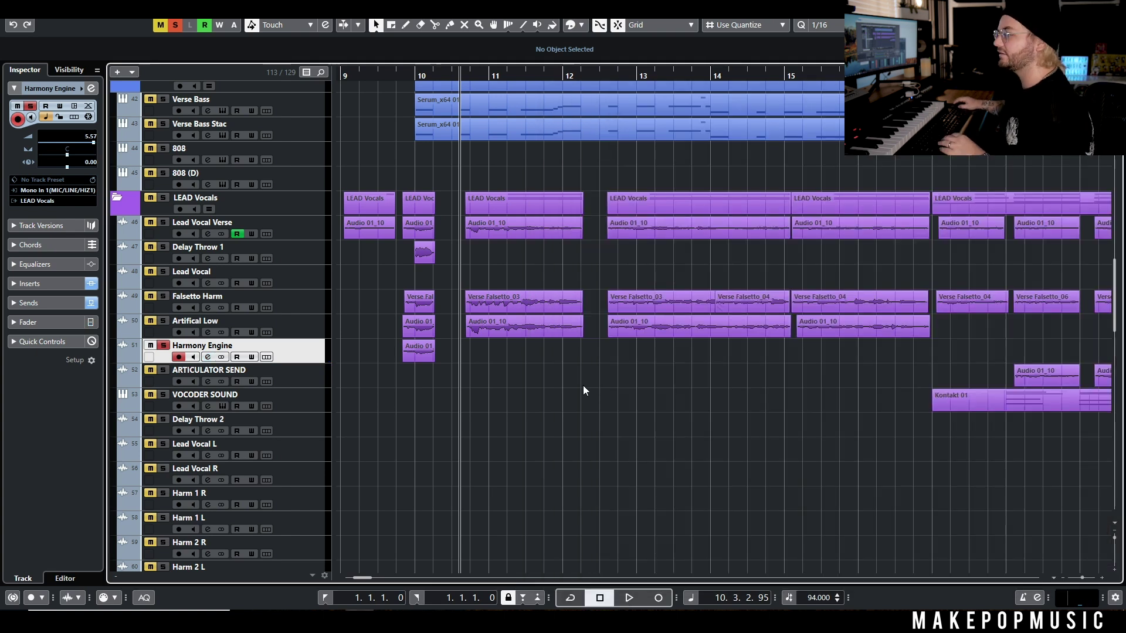
- Clear all solos, play the full mix from bar 9 beat 3 through the harmony phrase, and stop at bar 11
scroll(583, 386, "down", 4)
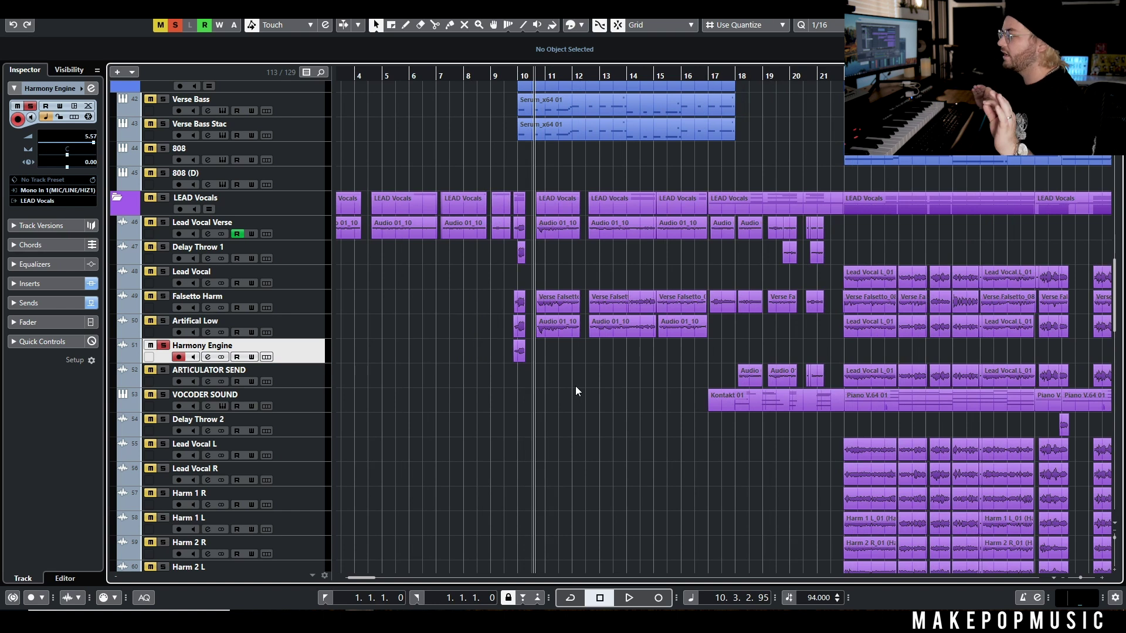
left_click(509, 75)
left_click(175, 26)
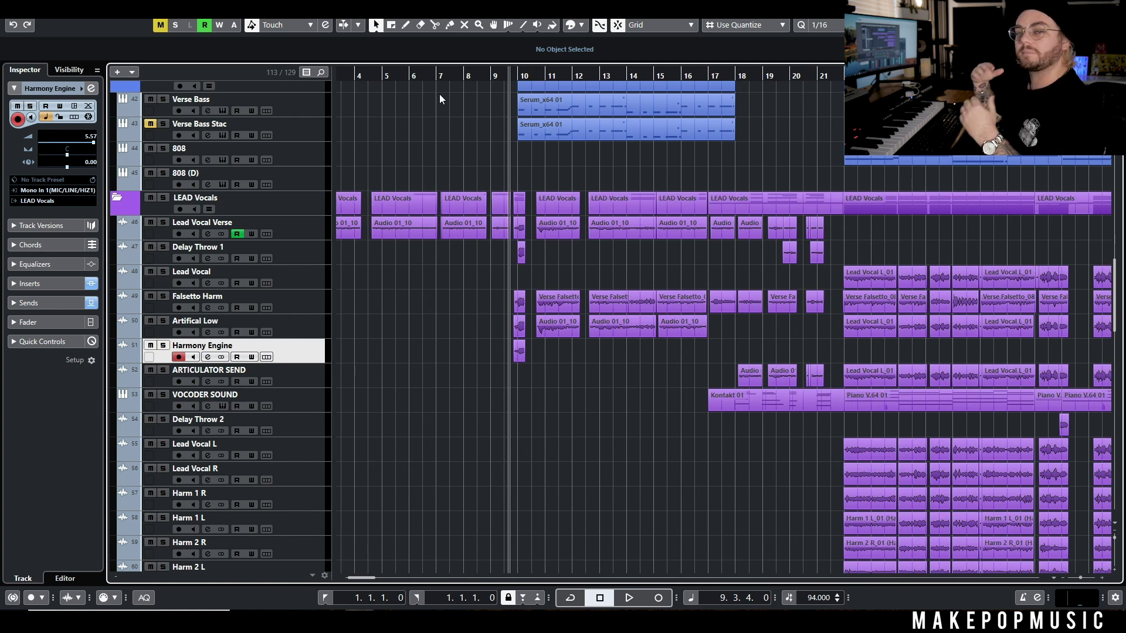
key("g")
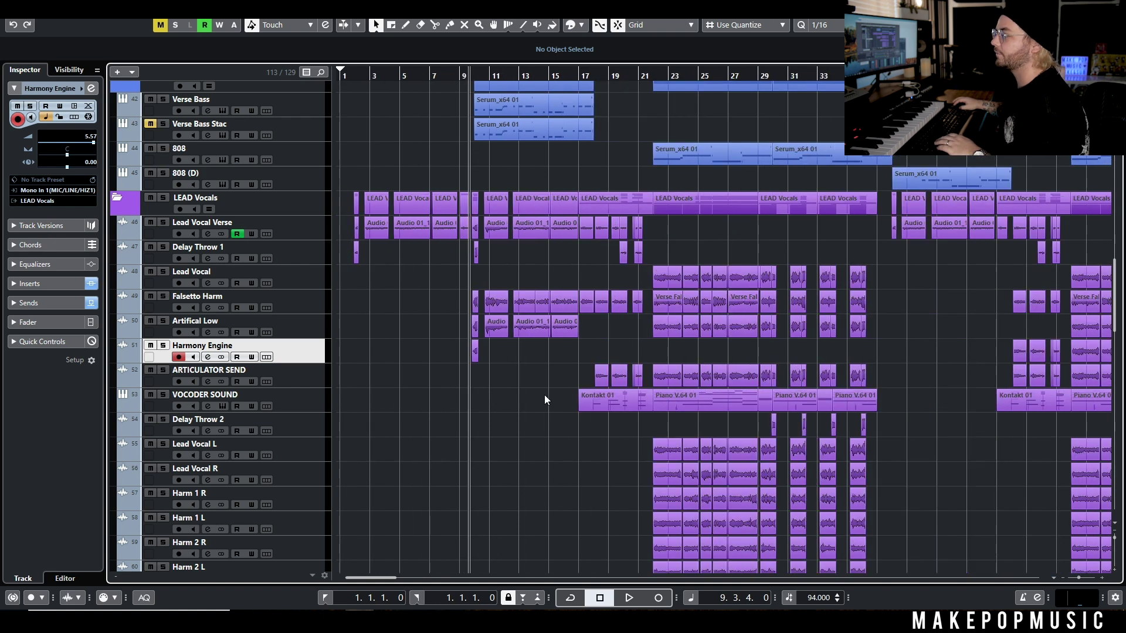
key("space")
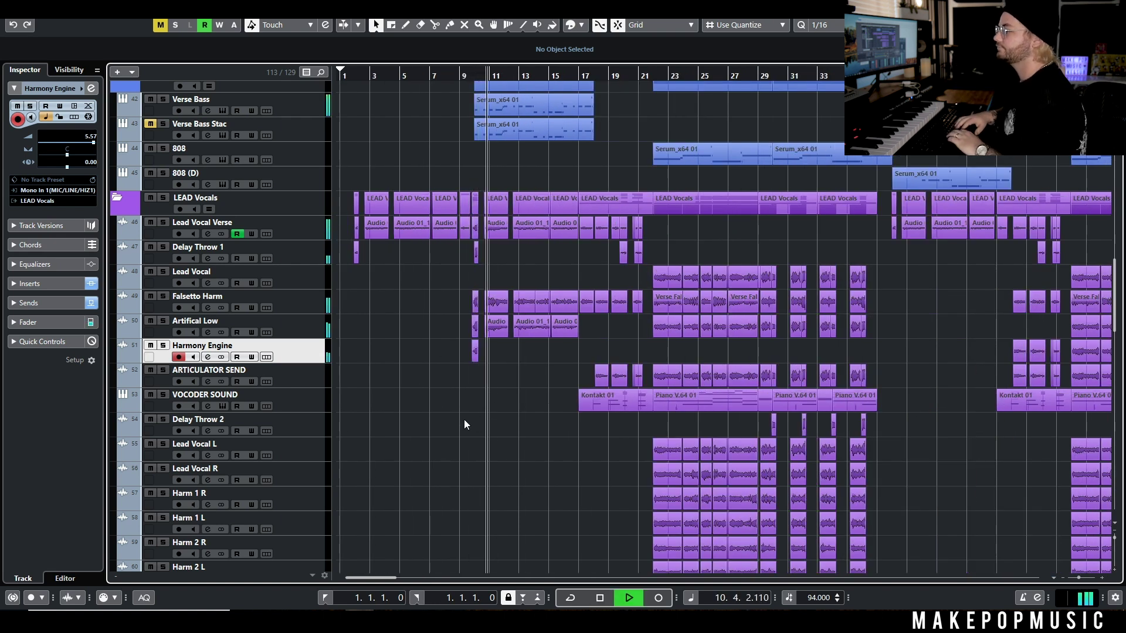
key("space")
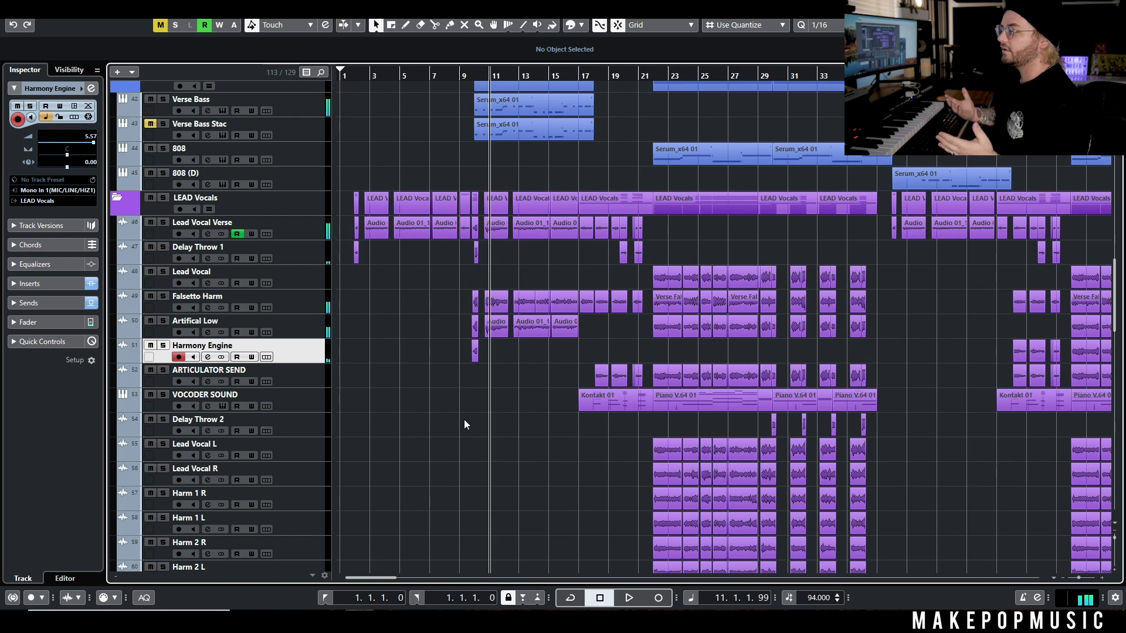
- Find the Beatboxing track among the drums, solo it, and open its channel settings
scroll(464, 420, "up", 4)
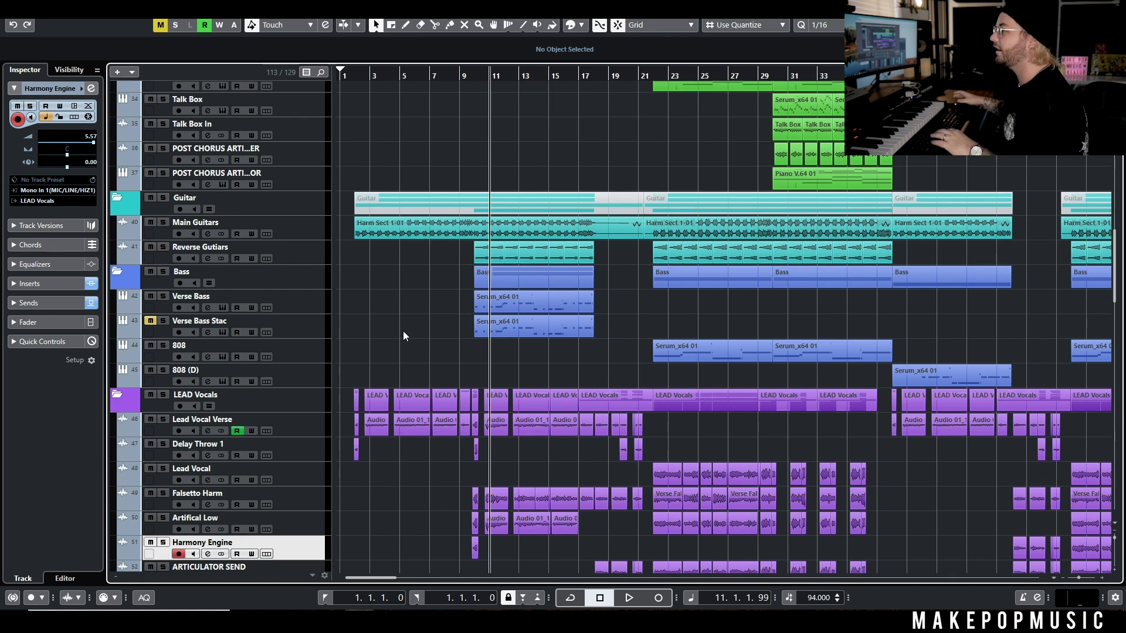
scroll(427, 294, "up", 8)
scroll(431, 287, "up", 4)
scroll(431, 288, "down", 1)
left_click(163, 383)
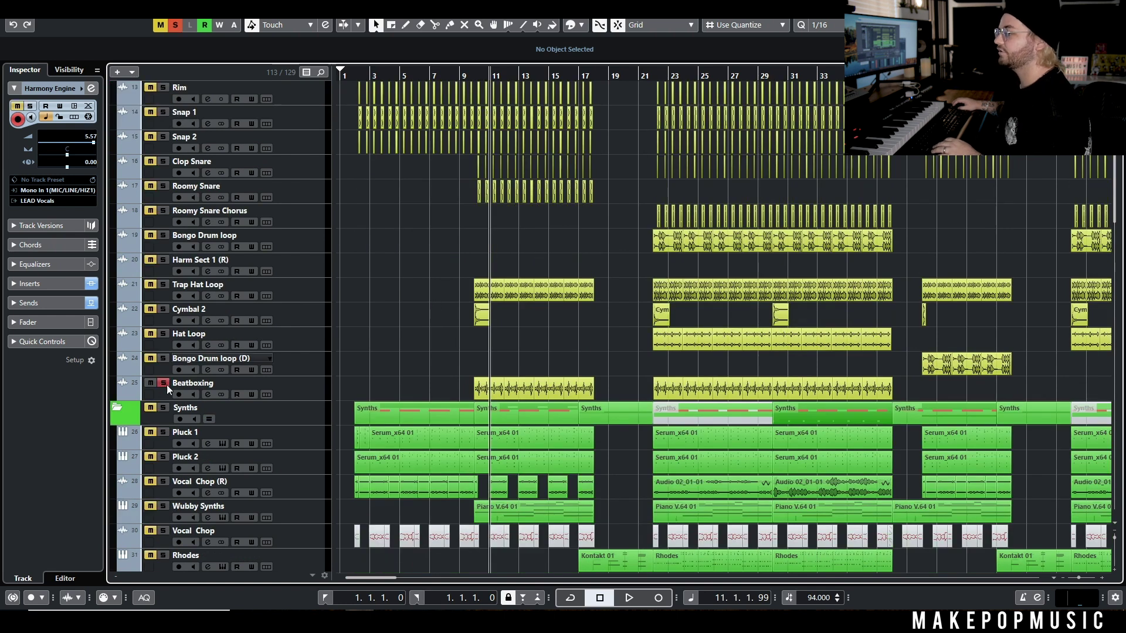
left_click(208, 395)
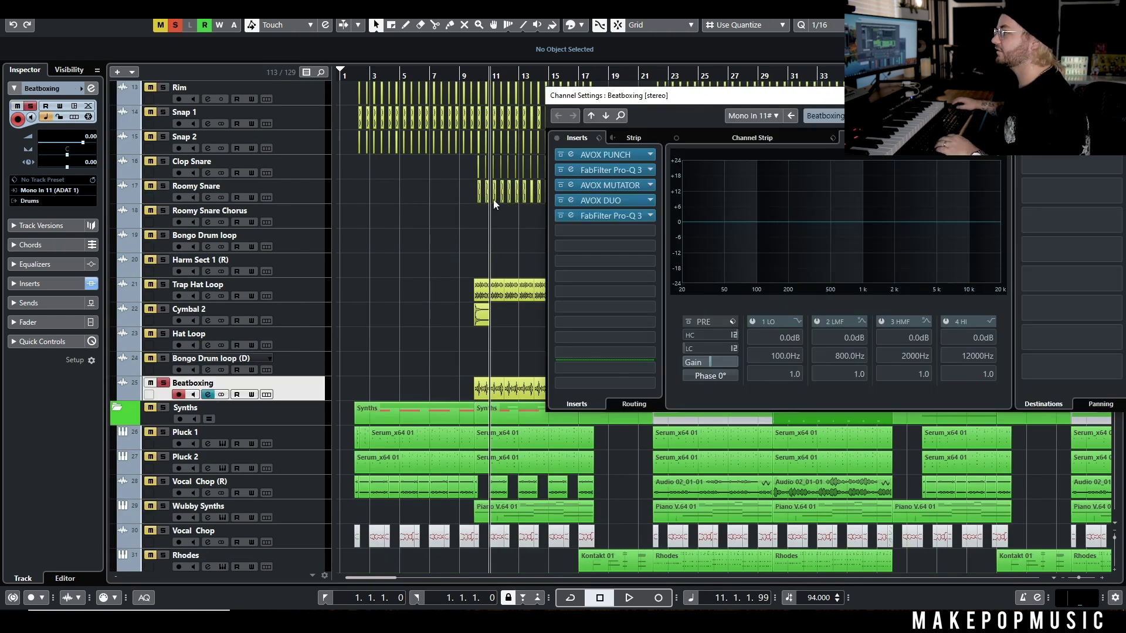
- Bypass all five Beatboxing inserts, play the dry recording from bar 10, and stop playback
left_click_drag(572, 217, 572, 154)
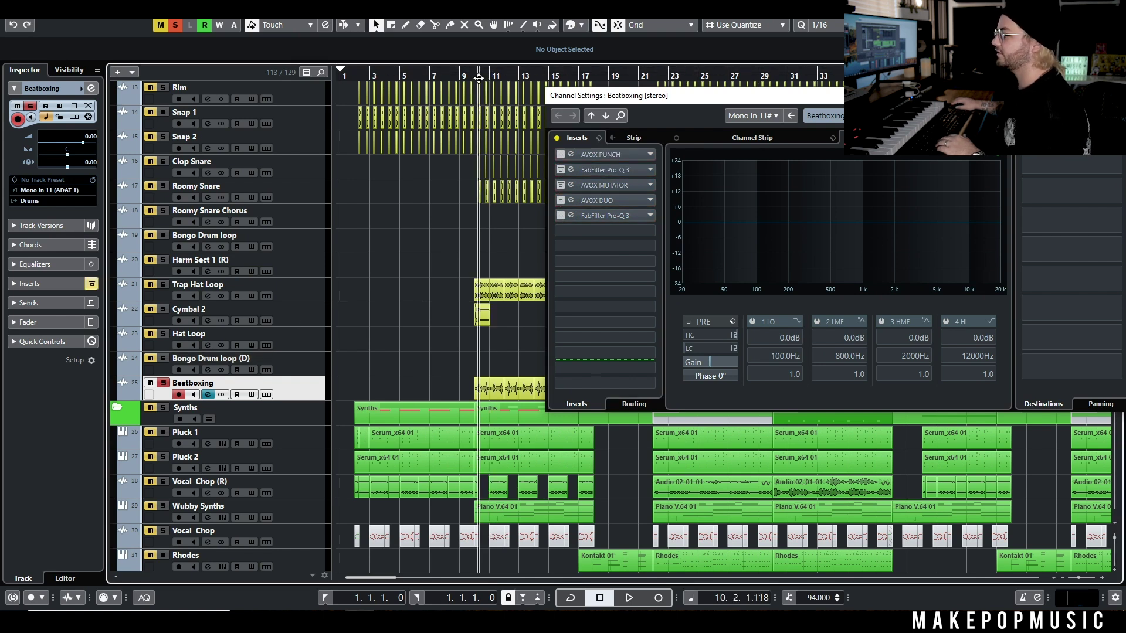
left_click_drag(479, 79, 480, 88)
key("space")
left_click_drag(566, 101, 509, 45)
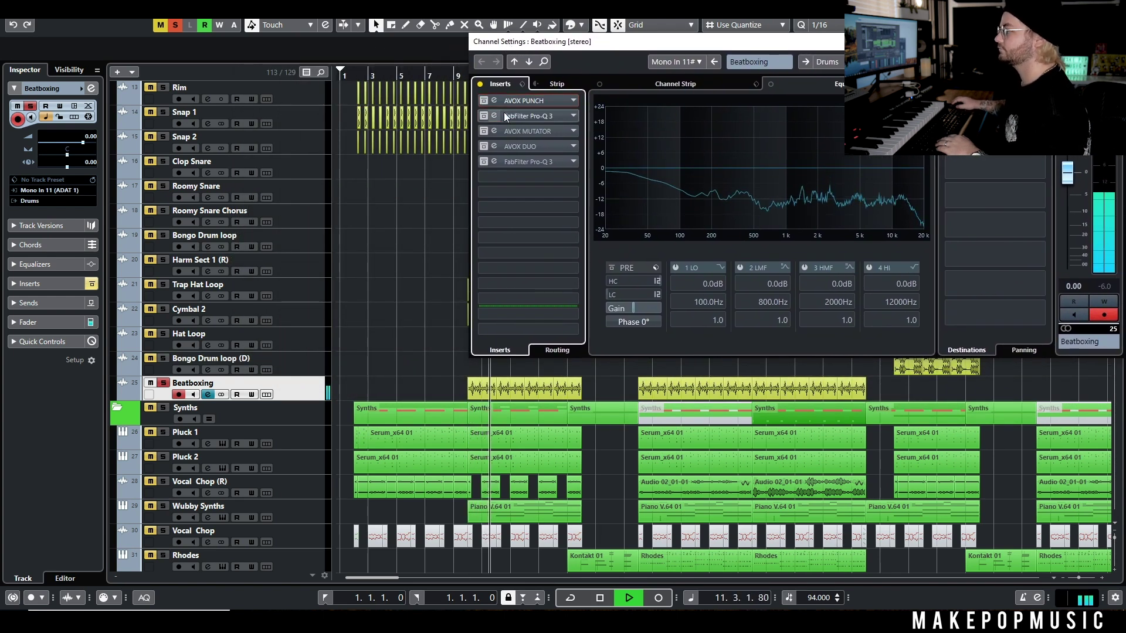
key("space")
- Re-enable AVOX PUNCH, open its window, close the Beatboxing channel settings, and move the plug-in clear of the track list
left_click(531, 101)
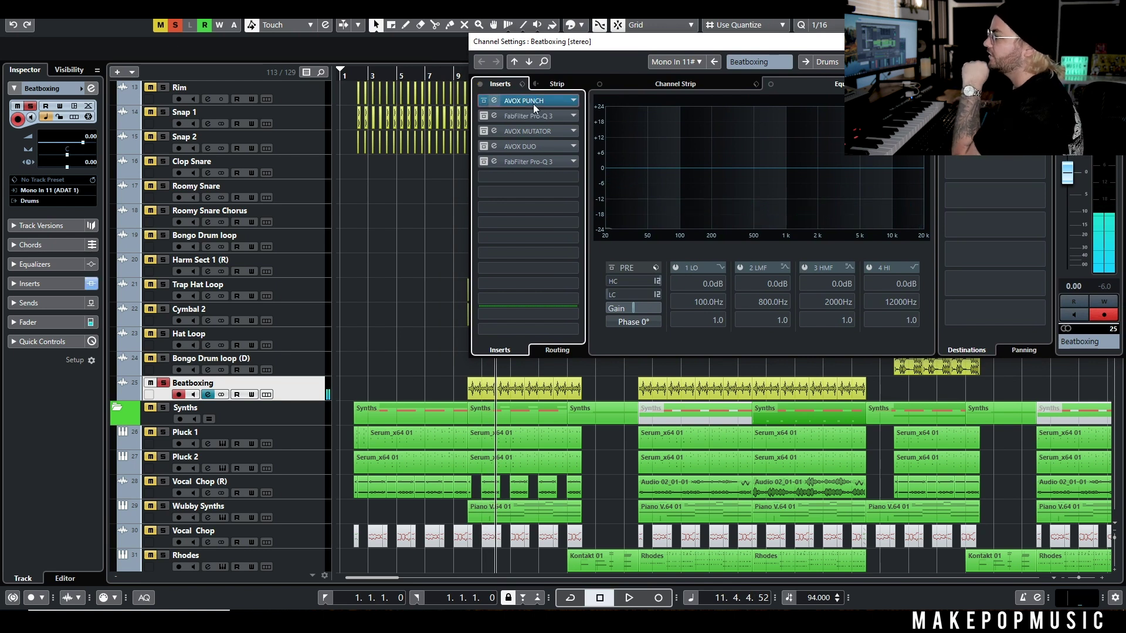
left_click_drag(961, 42, 676, 83)
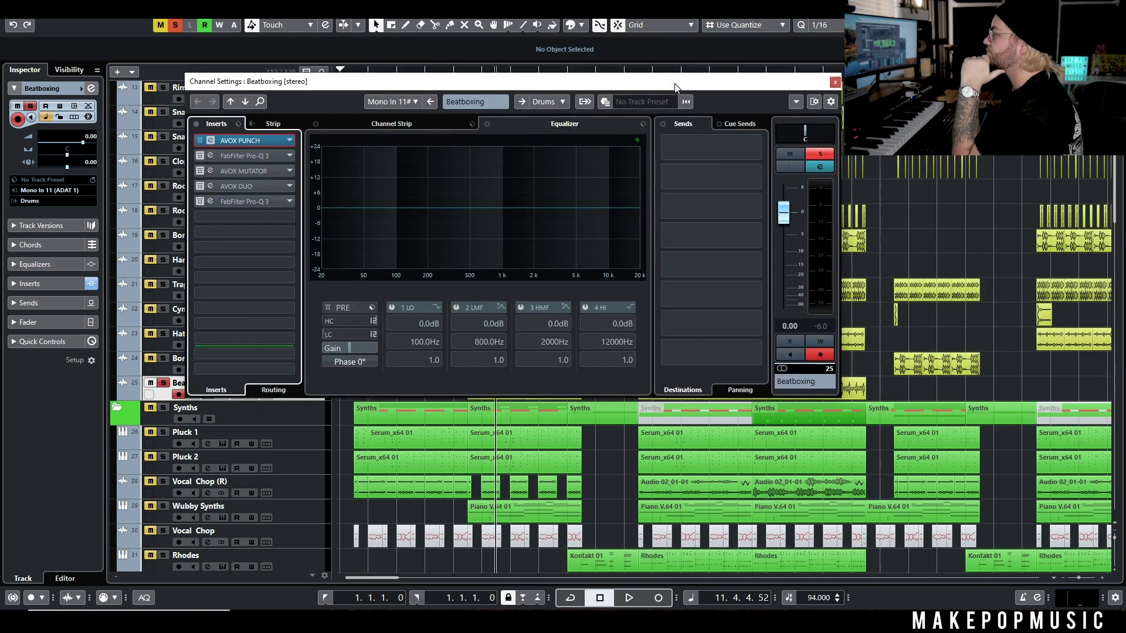
left_click(836, 83)
left_click_drag(642, 162, 831, 155)
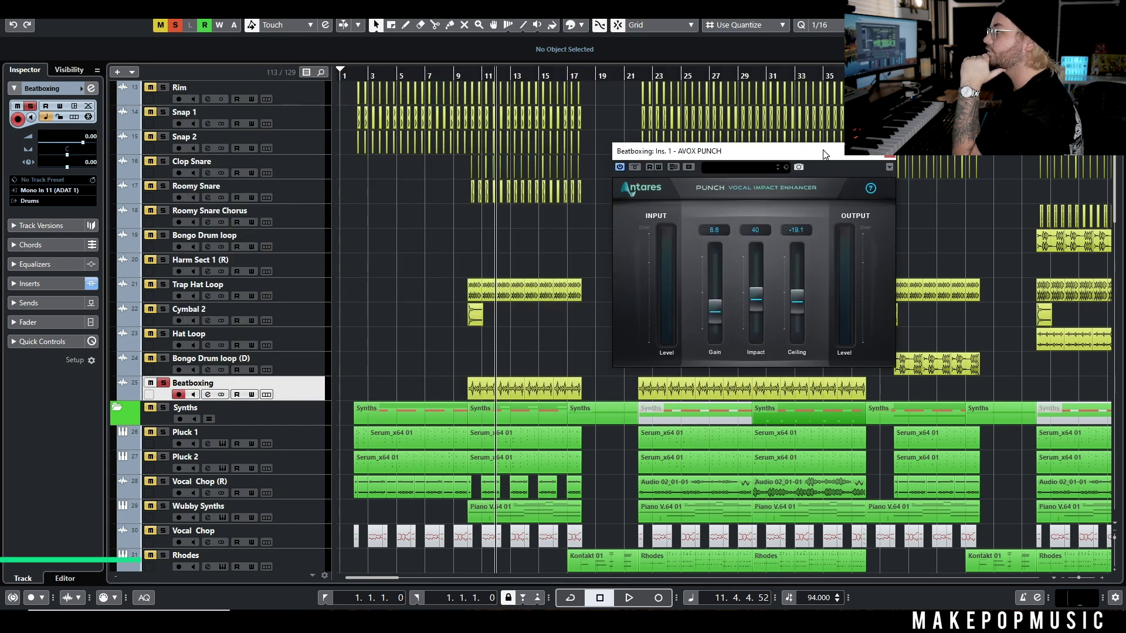
- Play the beatboxing from bar 10, switching the AVOX PUNCH bypass on and off to compare
left_click(474, 75)
left_click_drag(475, 75, 473, 87)
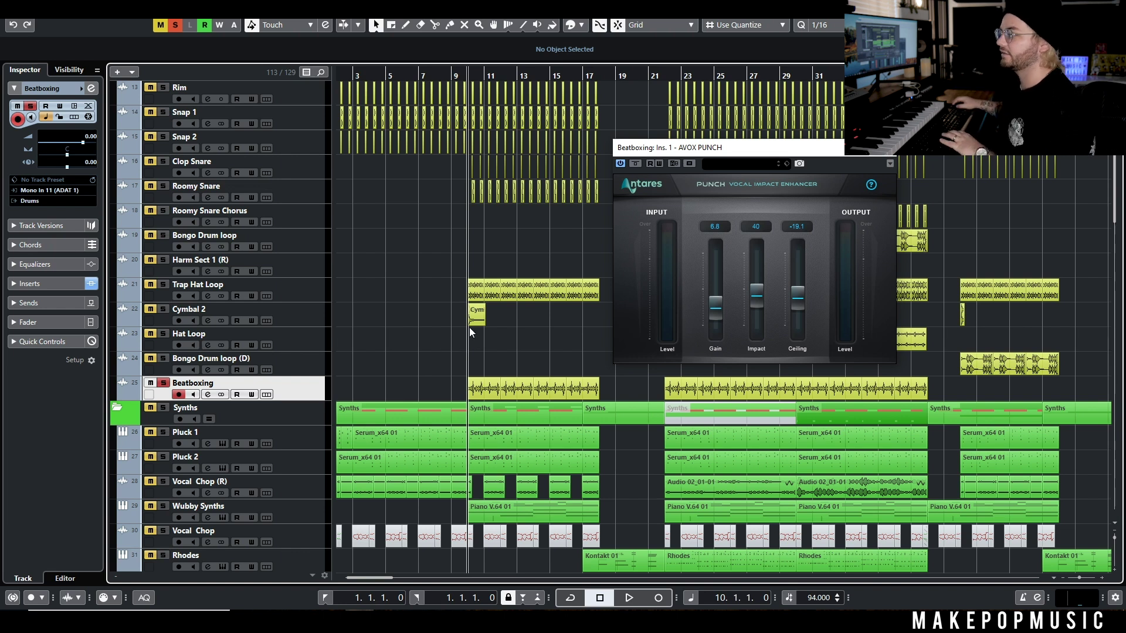
key("space")
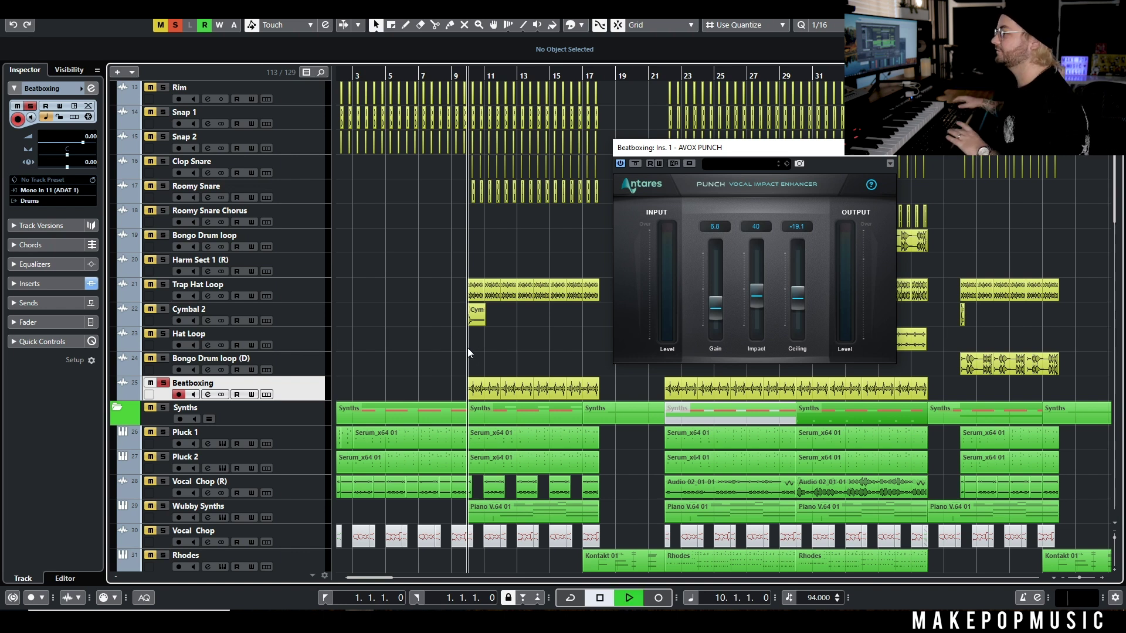
left_click(636, 163)
left_click(636, 164)
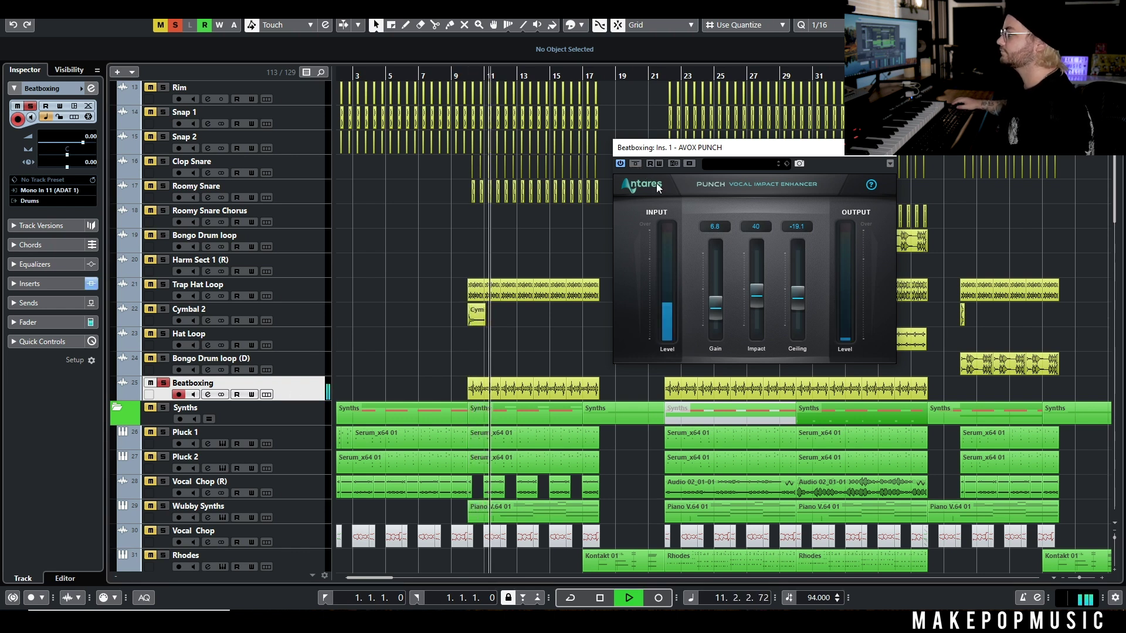
- Try the AVOX PUNCH Impact at 77 during playback, return it to 40, and stop
left_click_drag(758, 287, 758, 269)
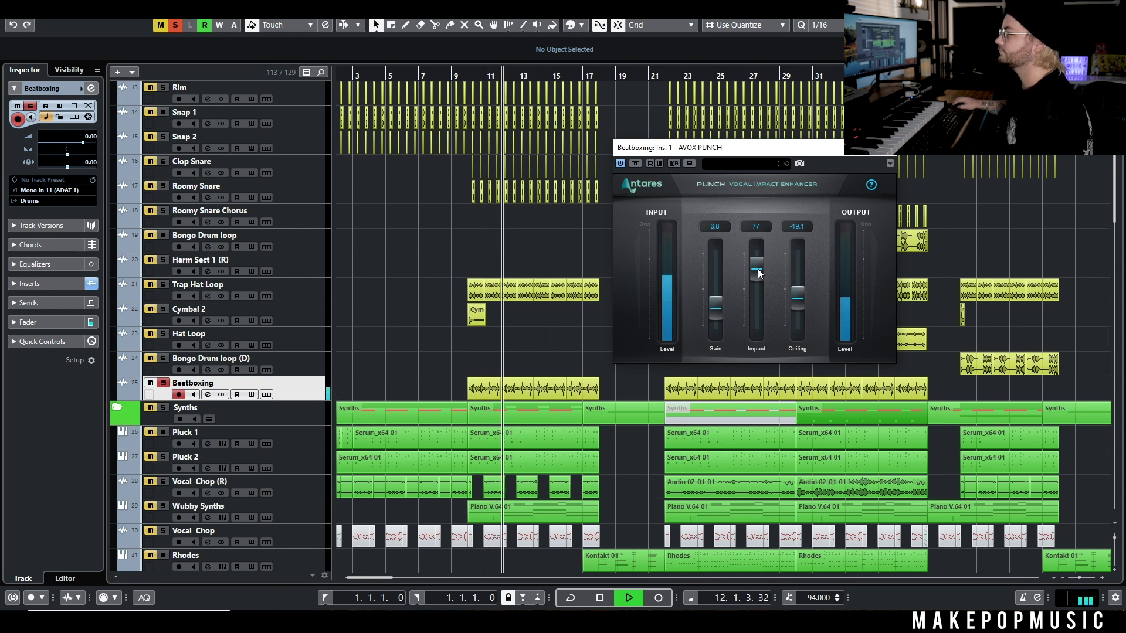
left_click_drag(758, 269, 758, 295)
key("space")
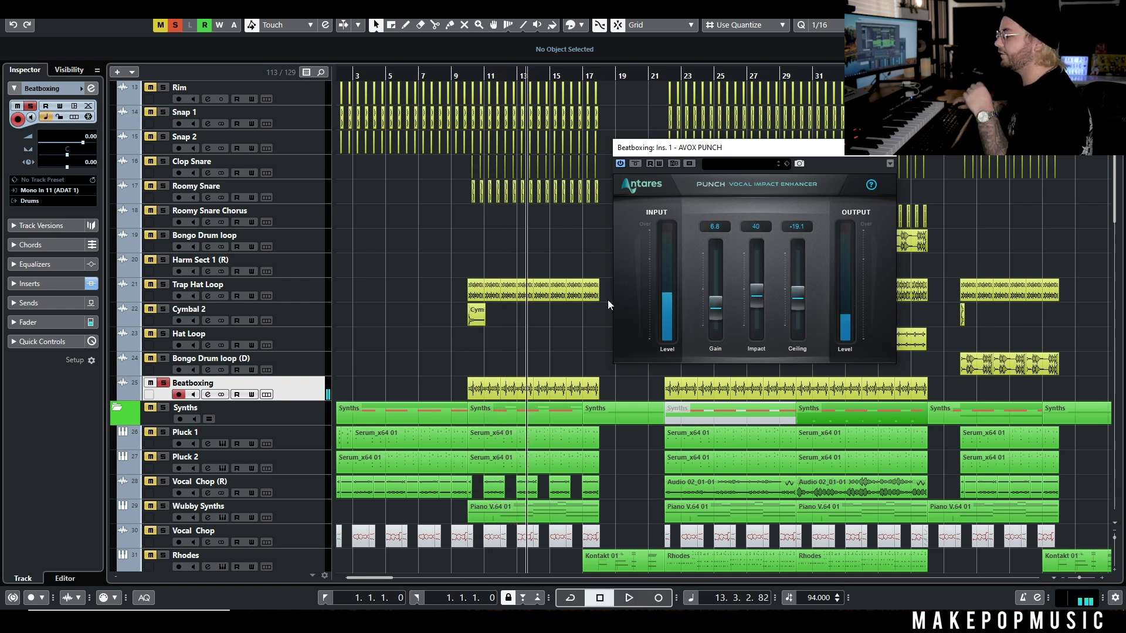
- Re-enable the first FabFilter Pro-Q 3 and AVOX MUTATOR on Beatboxing, then open the MUTATOR window clear of the track list
left_click(208, 394)
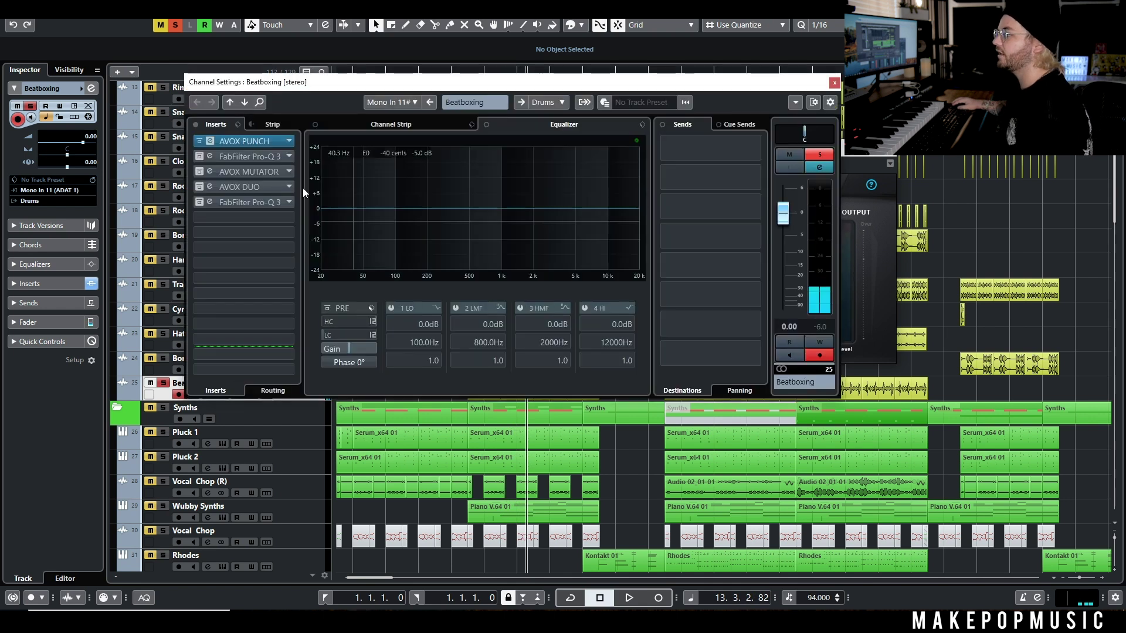
left_click(199, 156)
left_click(199, 172)
left_click(701, 93)
left_click_drag(700, 90, 1059, 190)
left_click(605, 271)
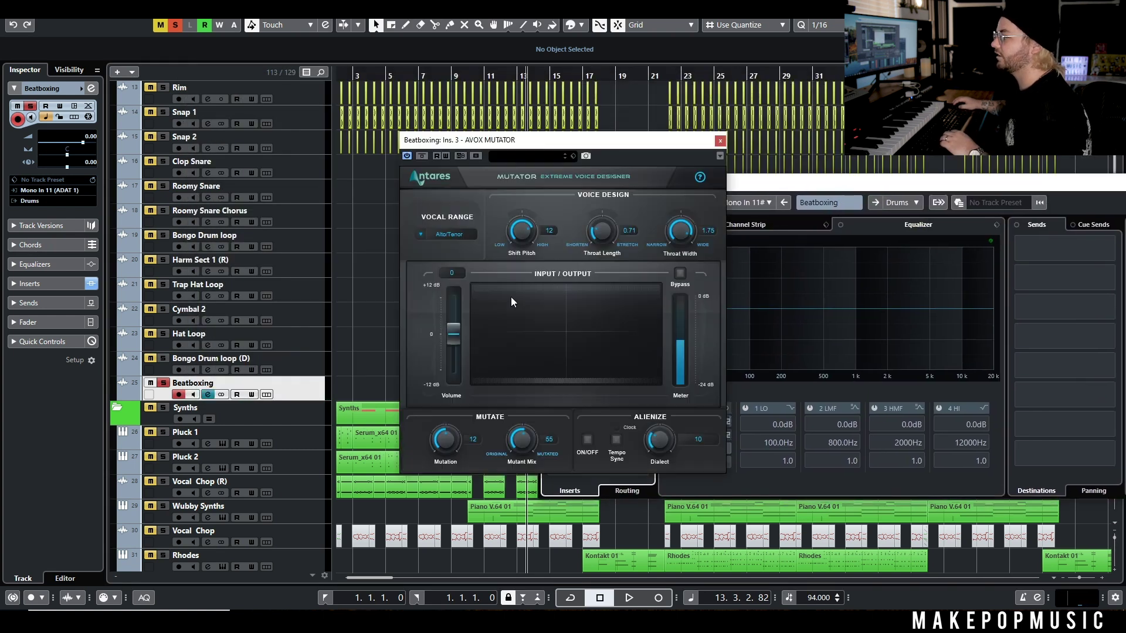
left_click_drag(489, 138, 673, 89)
- Play the beatboxing from bar 10 and set the AVOX MUTATOR Vocal Range to Instrument
key("space")
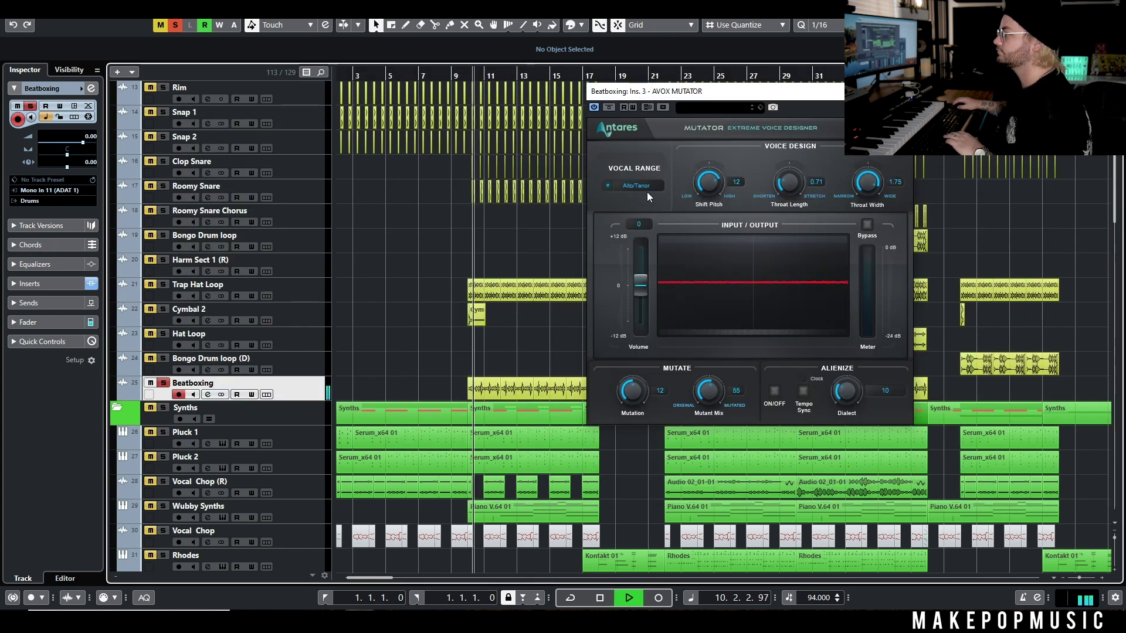
left_click(635, 186)
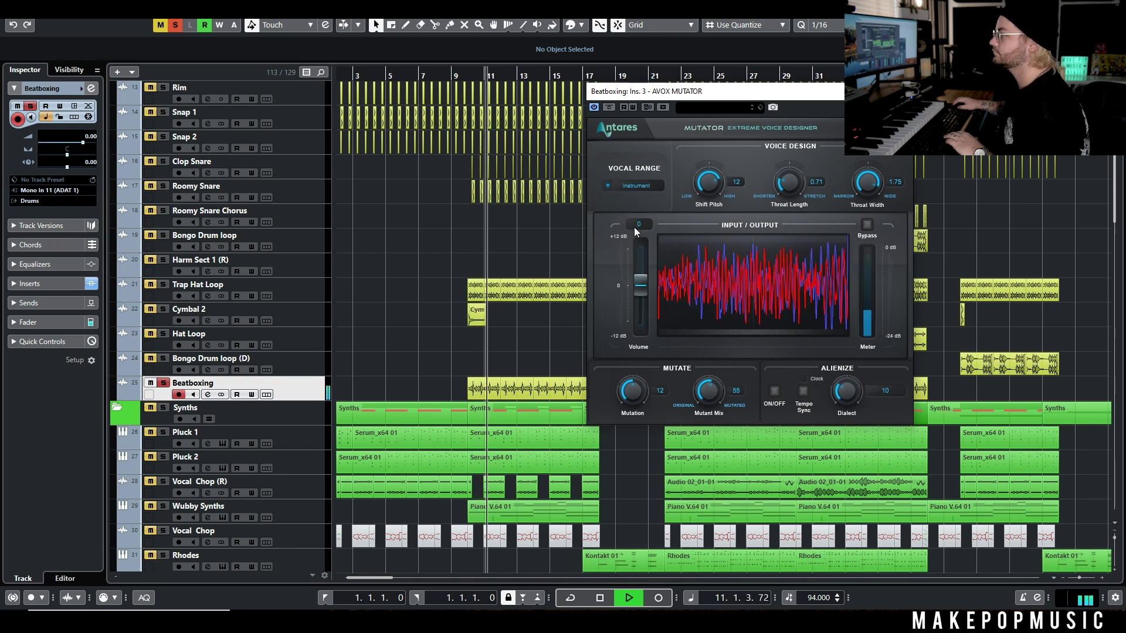
left_click(635, 228)
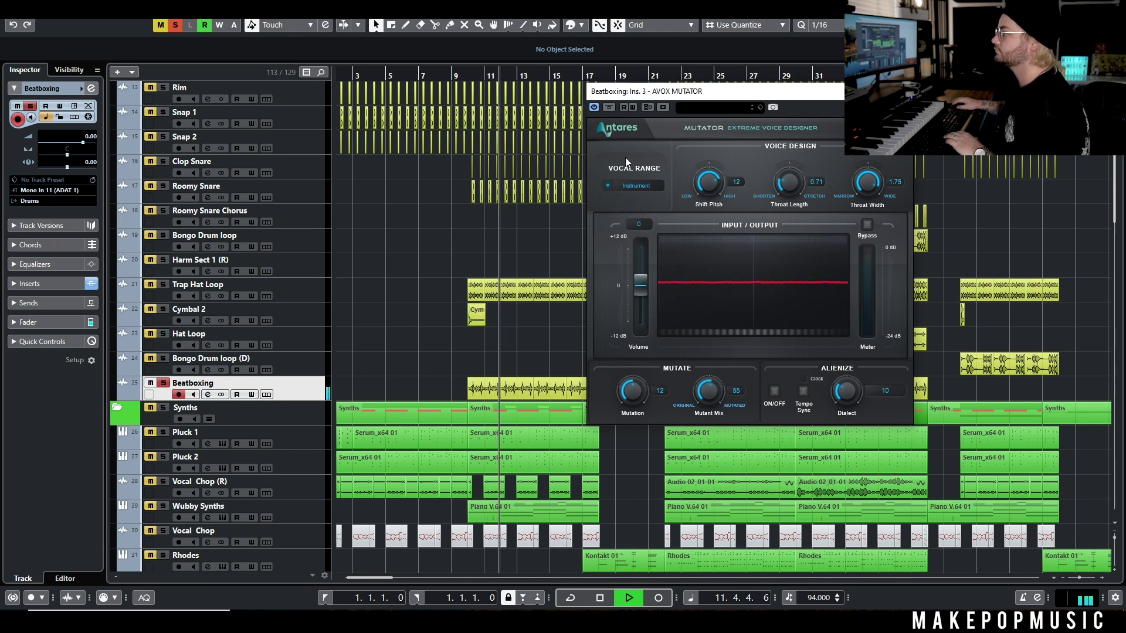
- Switch the AVOX MUTATOR bypass on and off during playback to compare, and stop
left_click(609, 108)
left_click(609, 108)
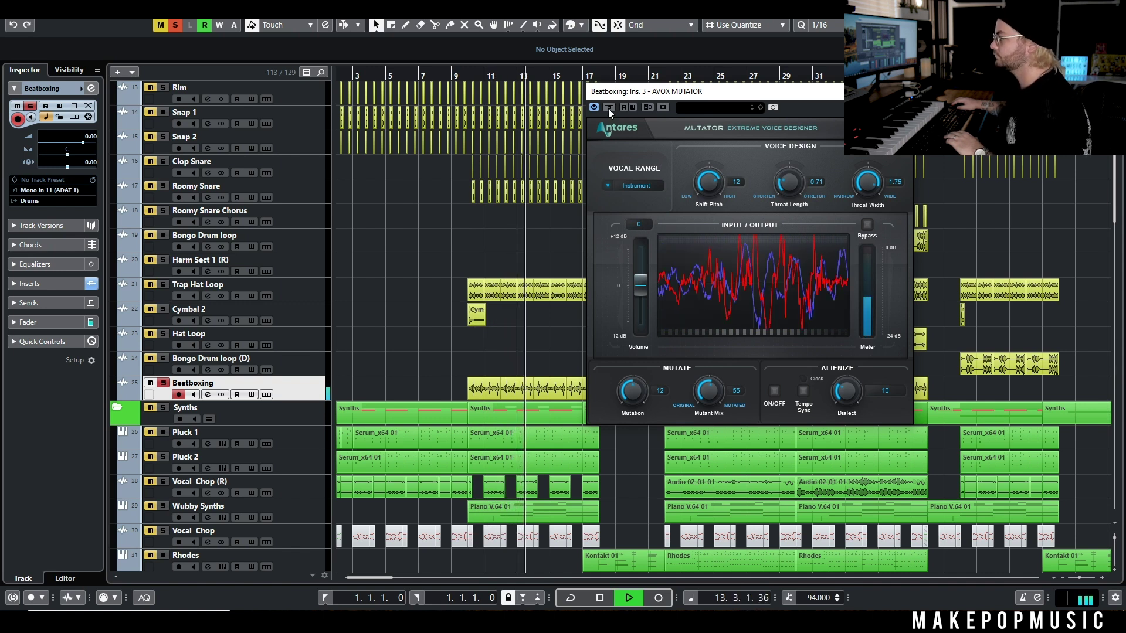
key("space")
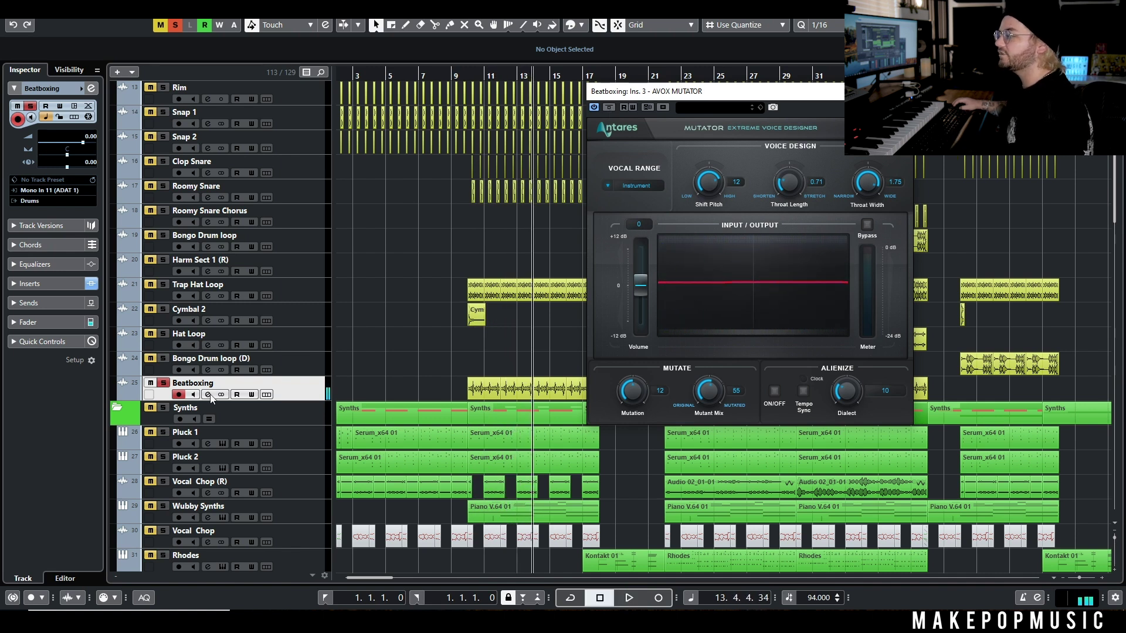
- Re-enable AVOX DUO on Beatboxing, open it to view its settings, and close the plug-in and channel settings windows
left_click(209, 394)
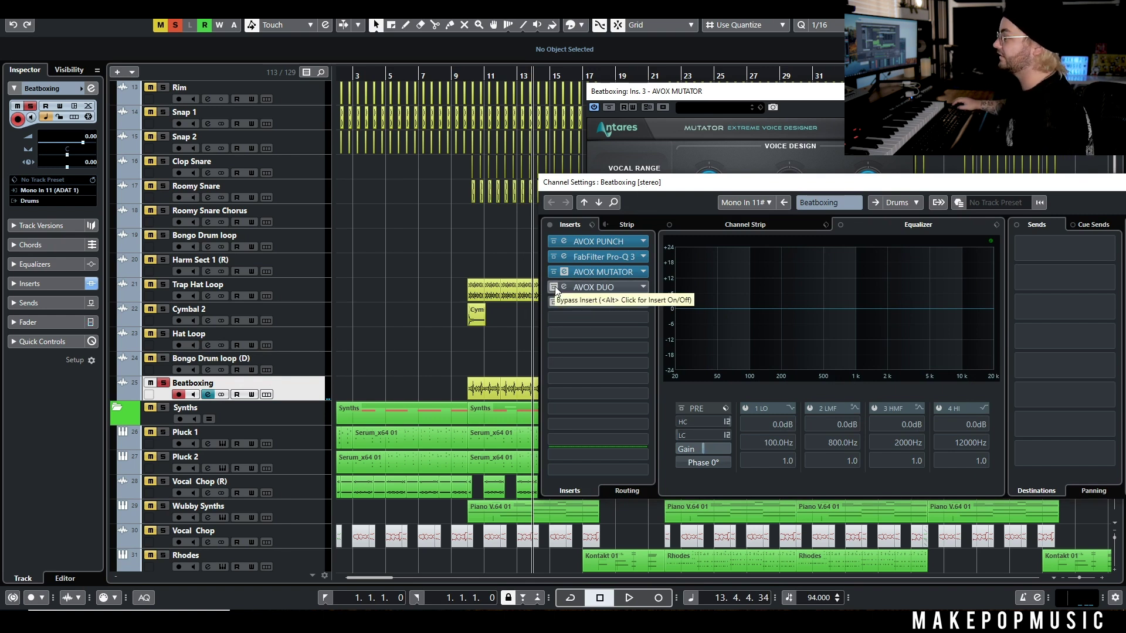
left_click(584, 288)
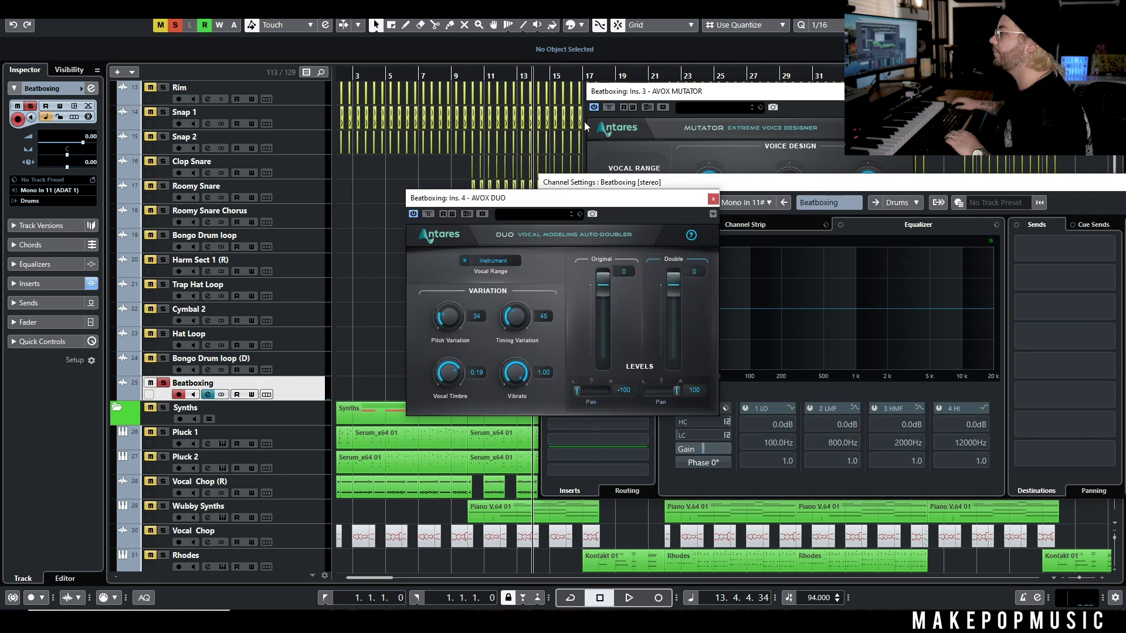
left_click(1121, 182)
left_click(907, 93)
left_click(713, 199)
- Play the processed beatboxing from bar 10, solo the whole Drums folder to hear it in context, and clear the solo
key("space")
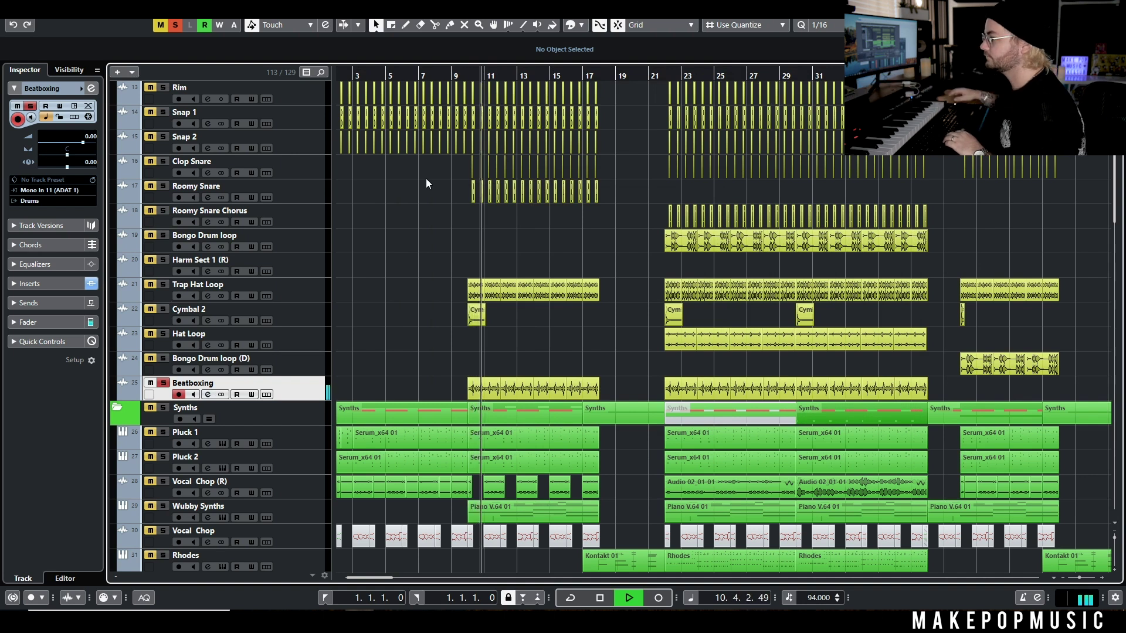
scroll(351, 170, "up", 4)
left_click(164, 137)
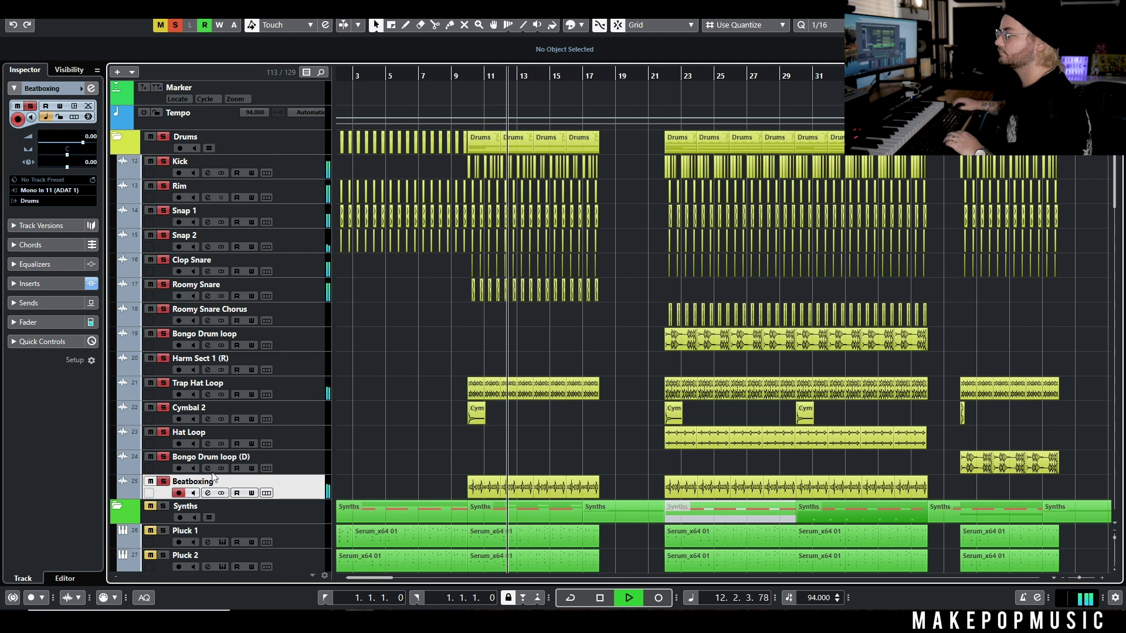
left_click(208, 493)
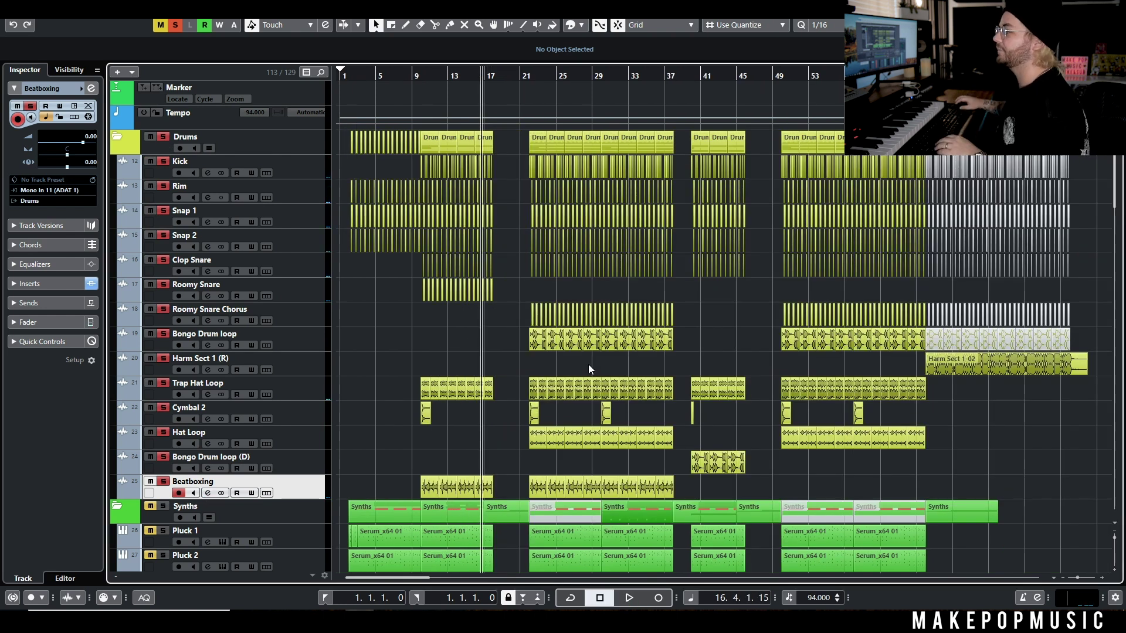
scroll(525, 367, "up", 2)
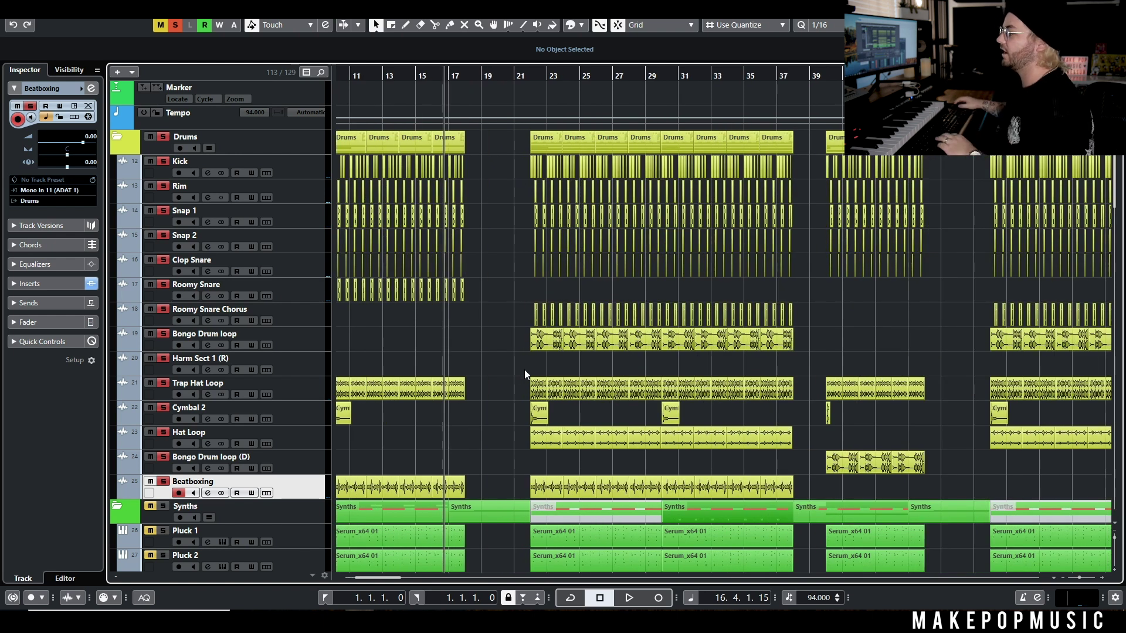
scroll(524, 369, "up", 2)
scroll(514, 389, "left", 3)
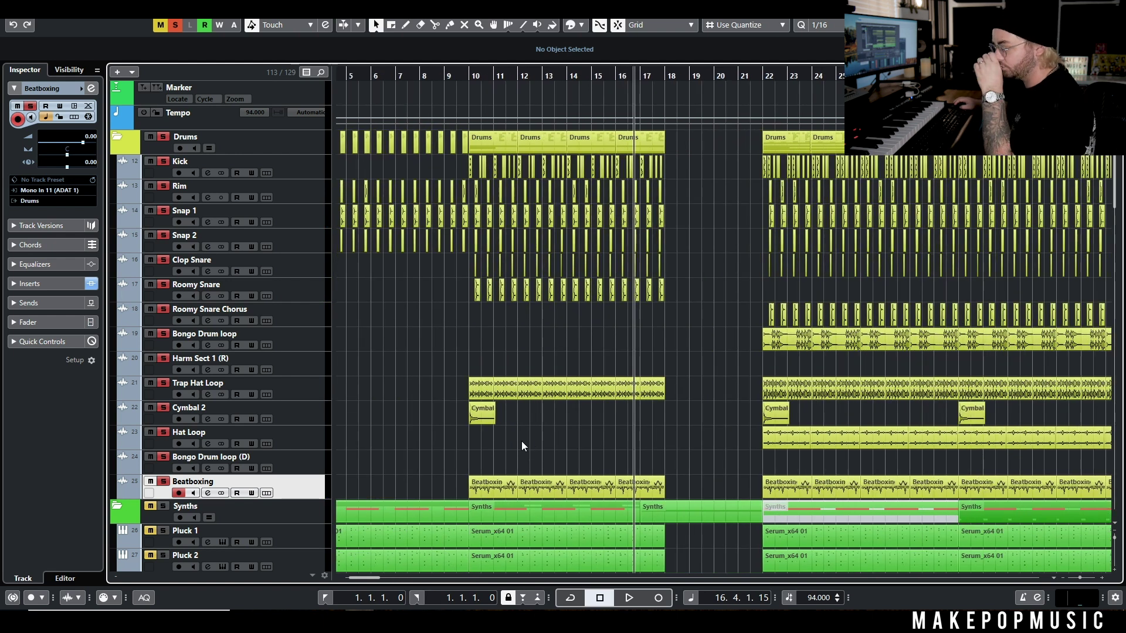
left_click(163, 136)
- Place the playhead just before bar 10 and solo the choir plug-in track in the BG Vocals folder
scroll(410, 293, "down", 5)
scroll(510, 411, "down", 4)
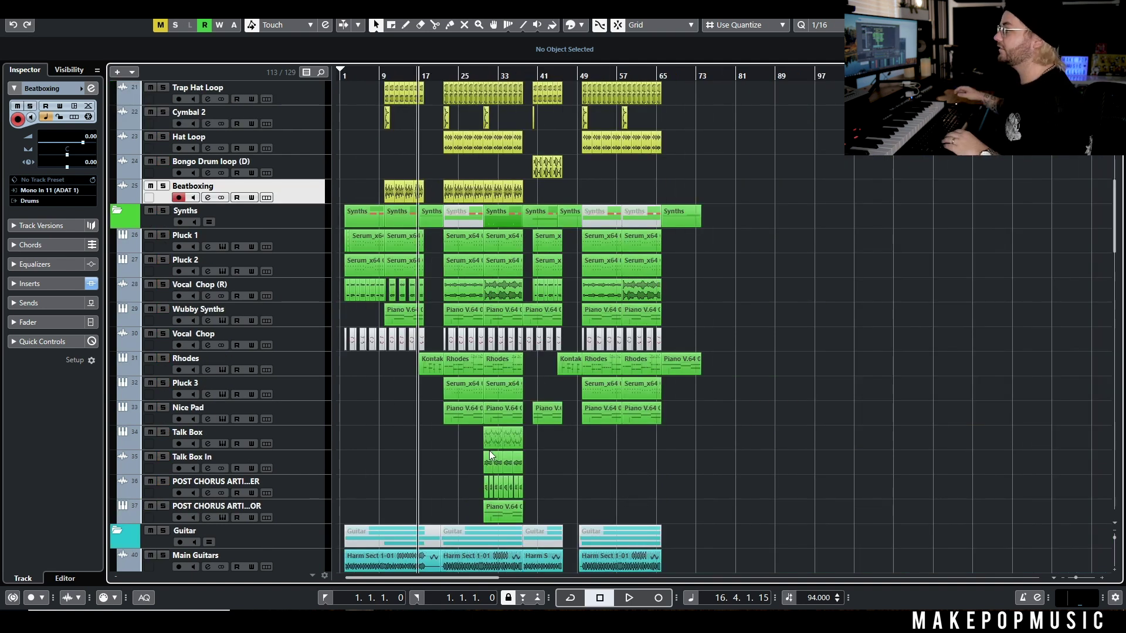
scroll(422, 413, "up", 3)
scroll(474, 364, "down", 10)
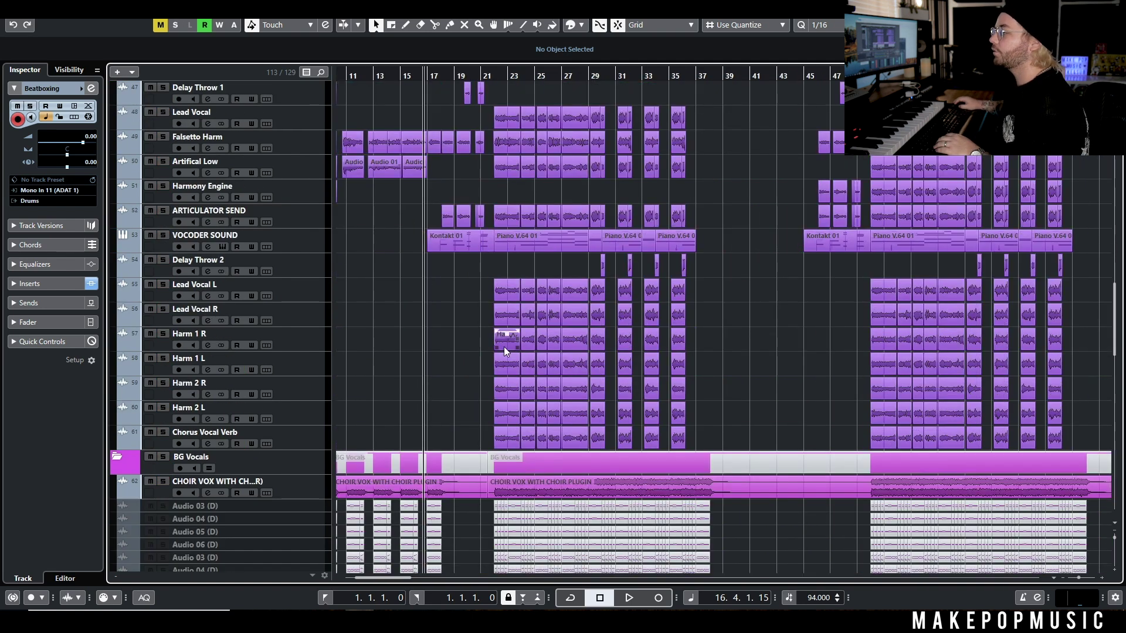
scroll(503, 334, "down", 5)
scroll(457, 328, "left", 3)
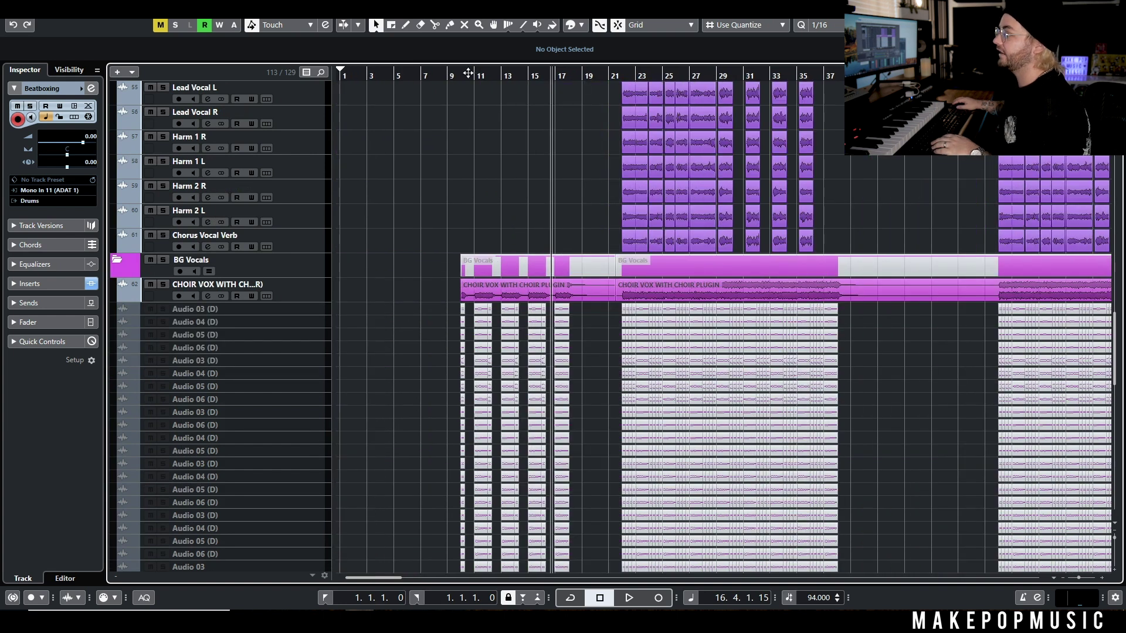
left_click_drag(450, 75, 353, 259)
left_click(161, 284)
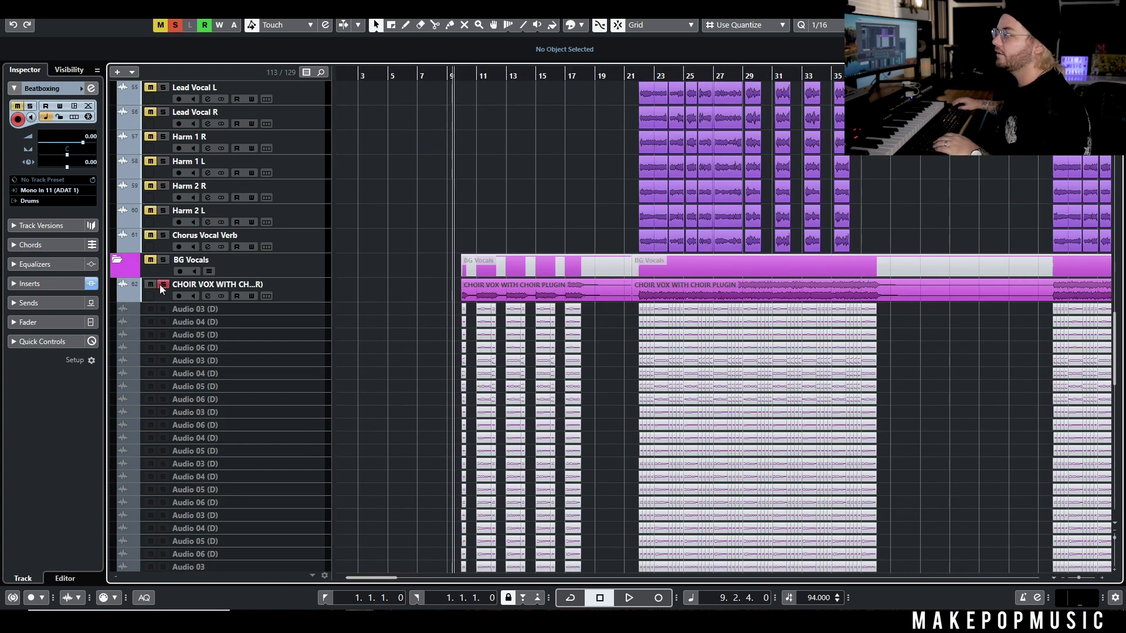
- Examine the disabled audio tracks beneath the choir track that make up the layered background vocals
scroll(372, 298, "down", 5)
scroll(295, 282, "up", 3)
key("Up")
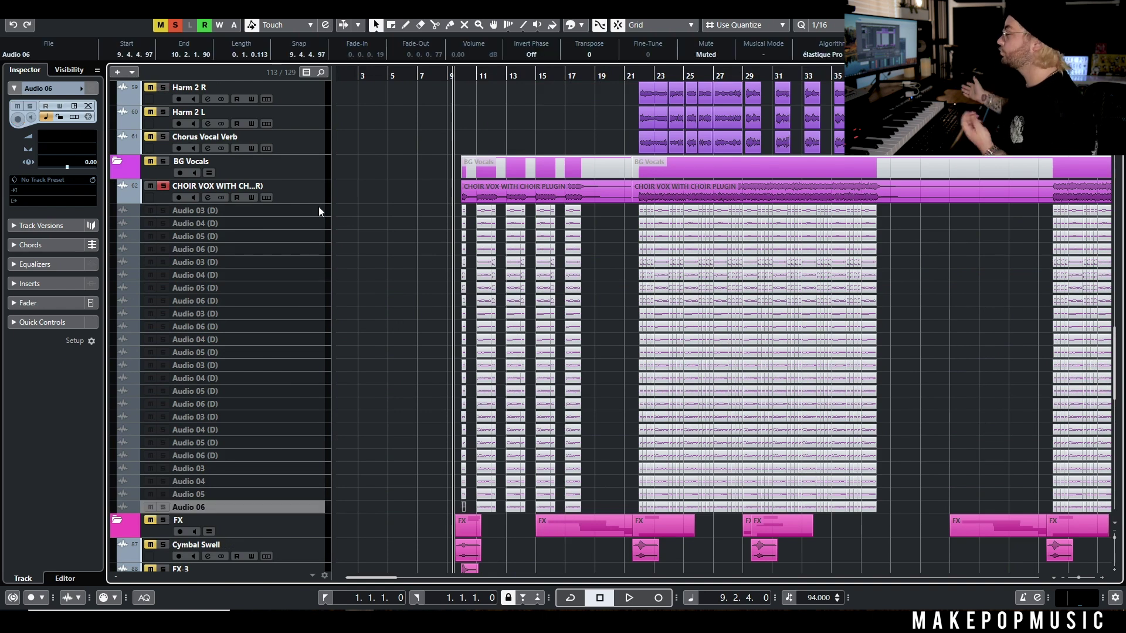
left_click(317, 198)
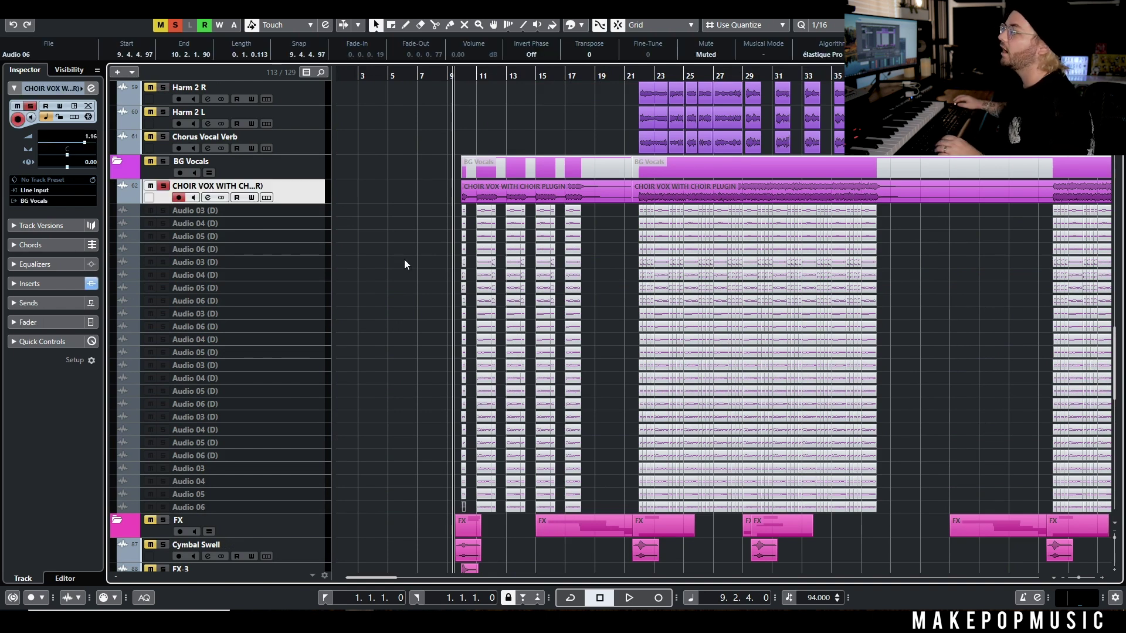
scroll(443, 282, "down", 4)
scroll(440, 277, "up", 4)
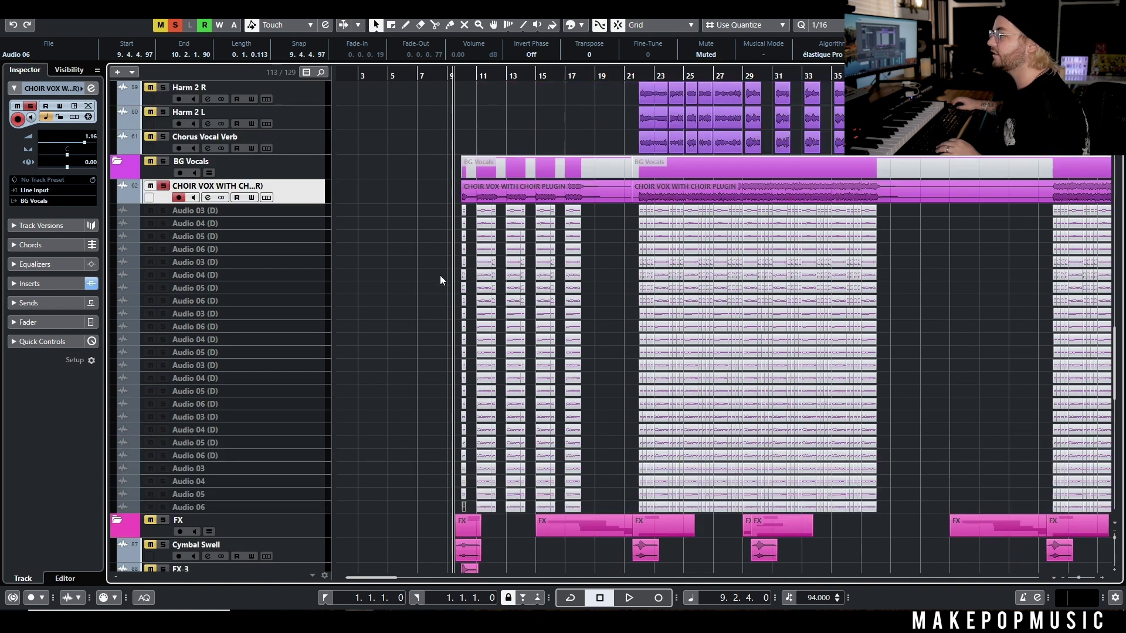
left_click(164, 186)
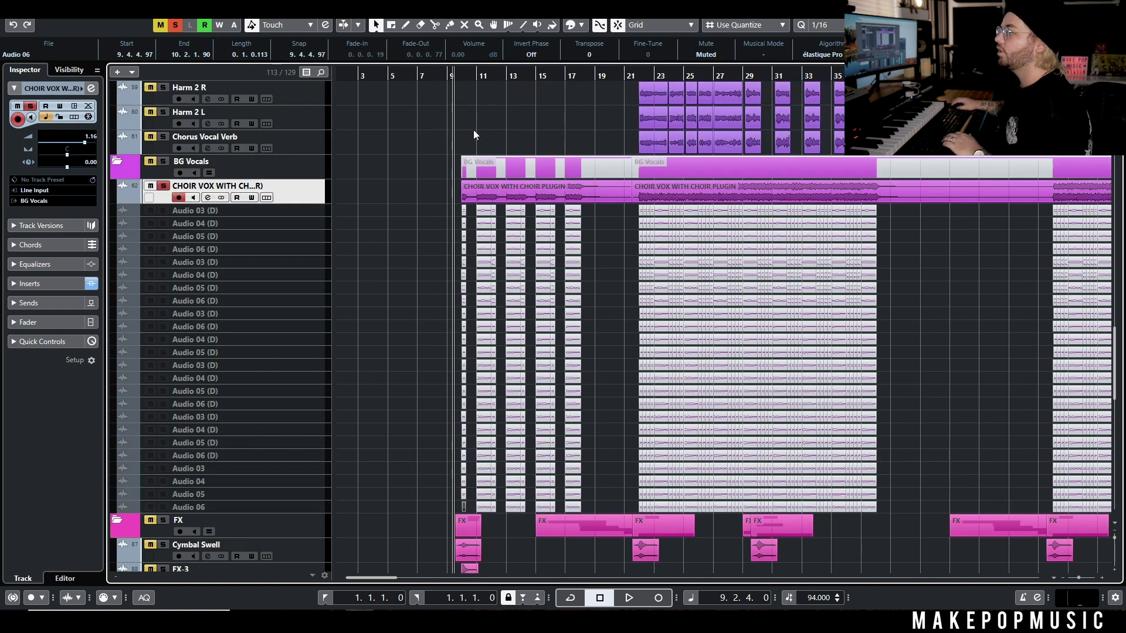
left_click(322, 210)
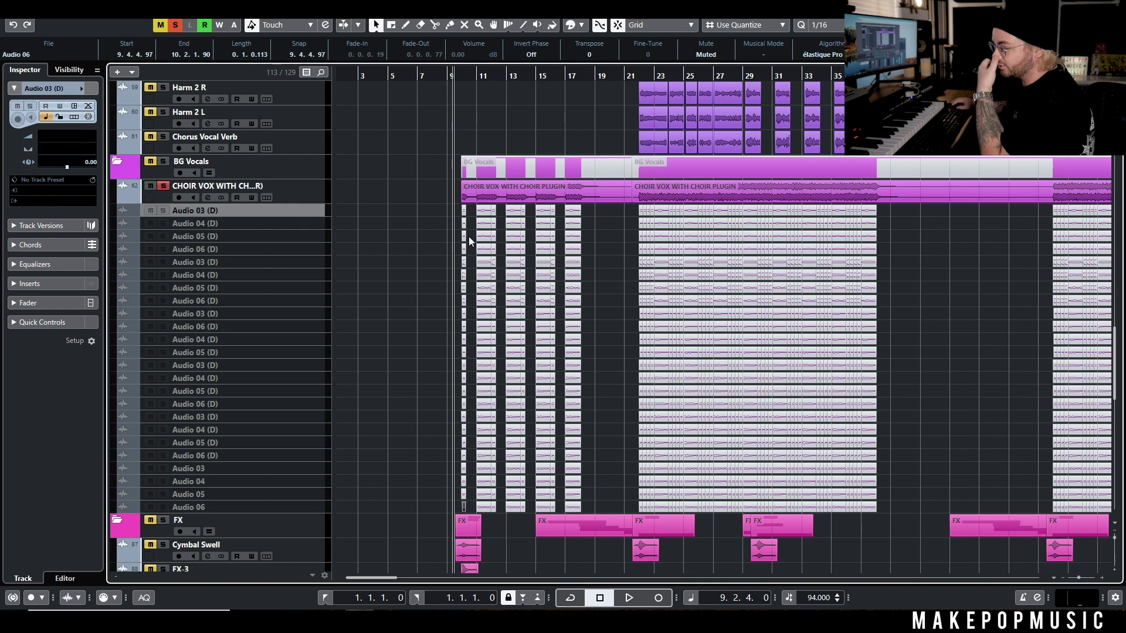
left_click(207, 197)
left_click(208, 197)
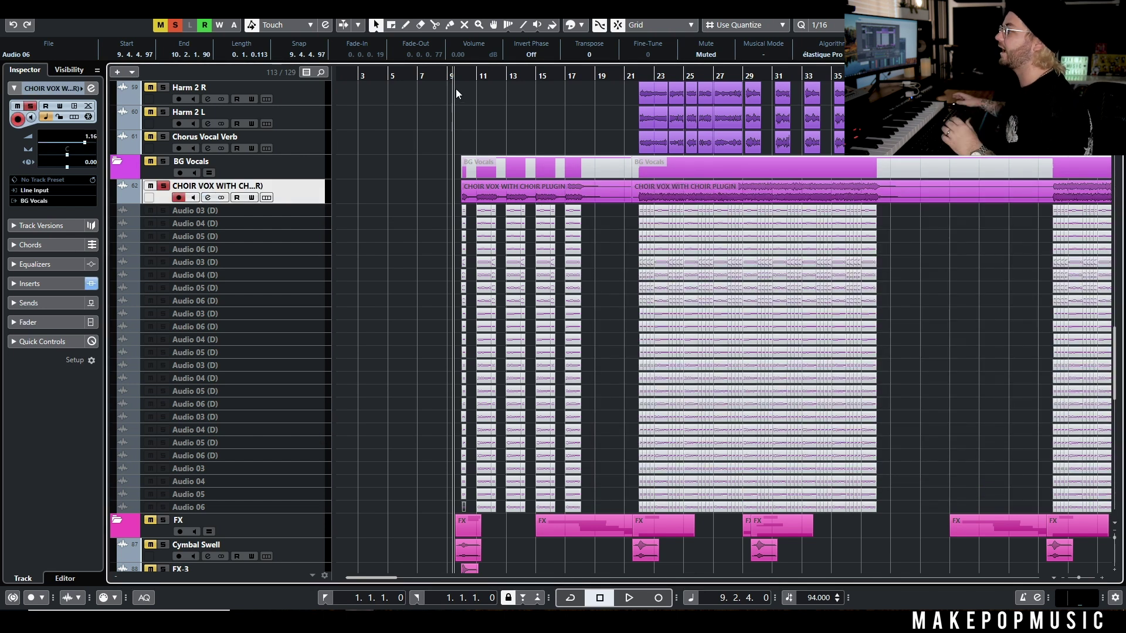
- Play the choir track soloed, clear its solo, and play again from just before bar 10
key("space")
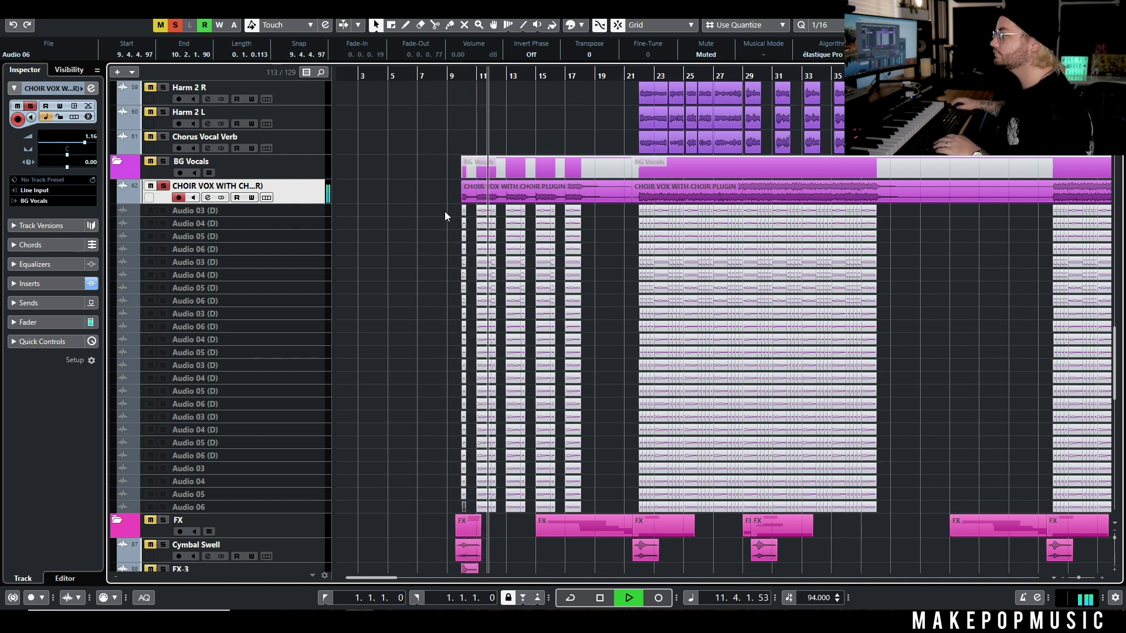
key("space")
left_click(163, 185)
left_click(459, 75)
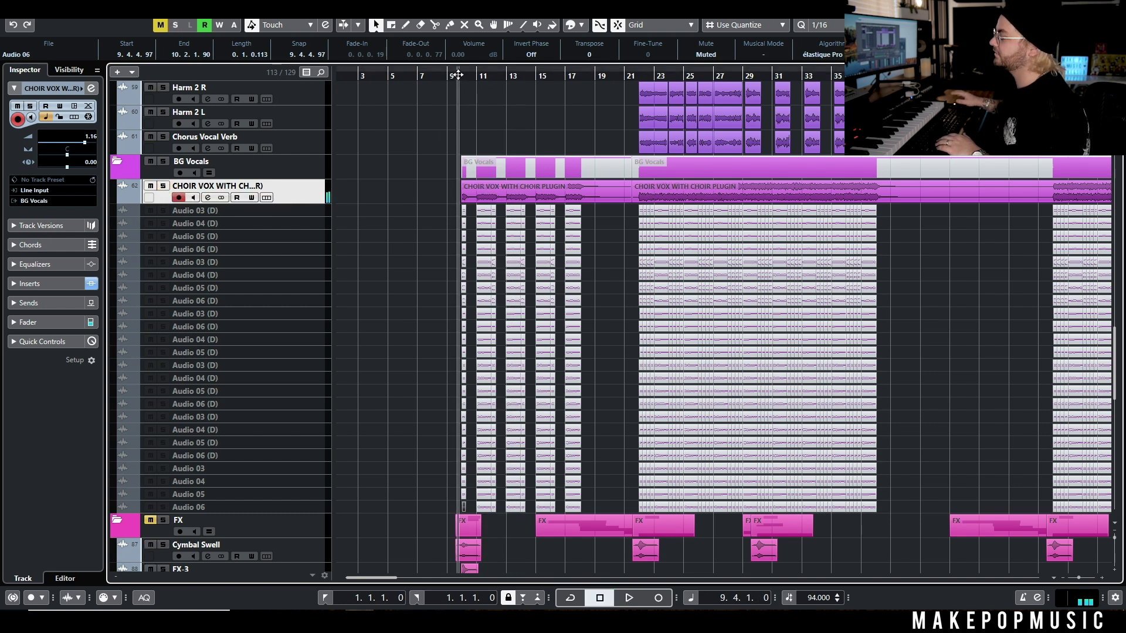
key("space")
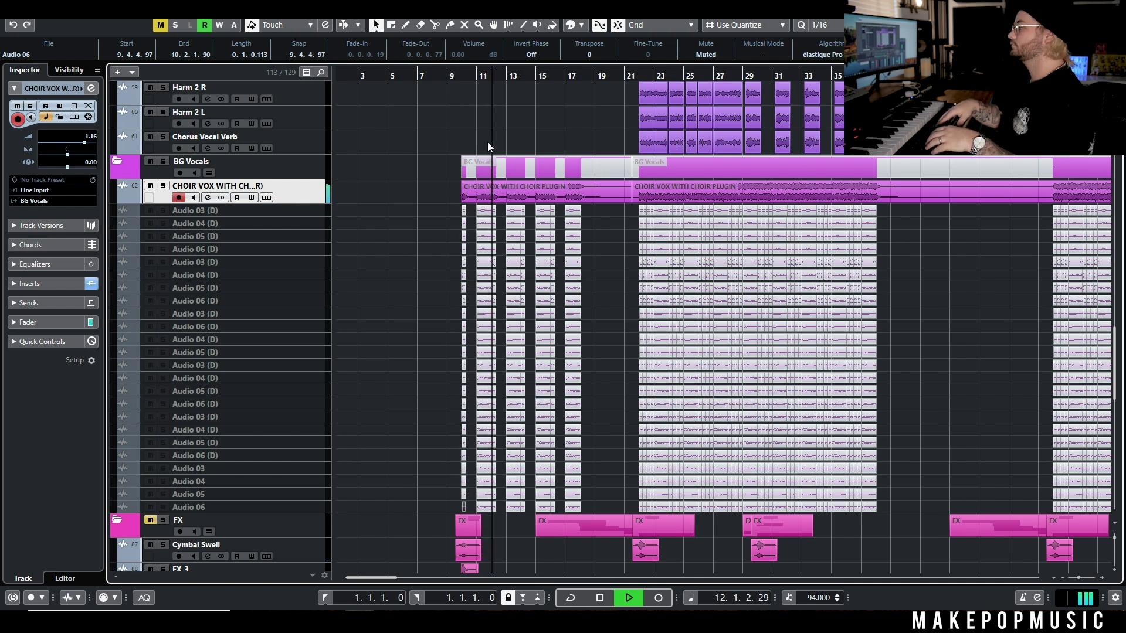
key("space")
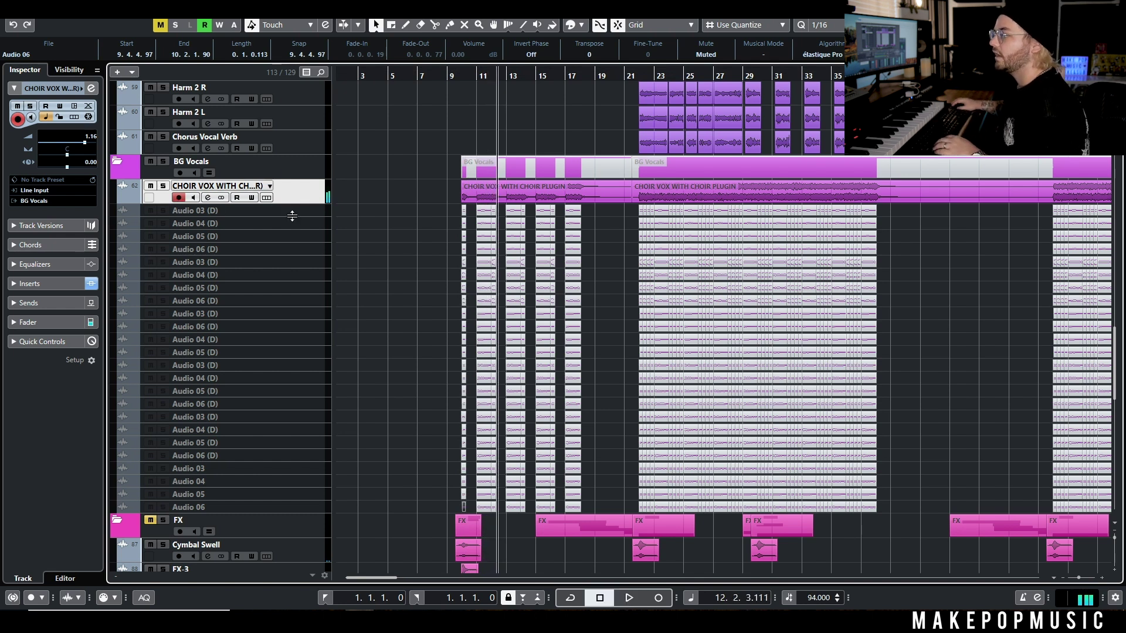
- Go through the disabled Audio 03 to Audio 06 tracks below the choir track to inspect the individual layers
left_click(291, 212)
left_click(296, 239)
left_click(294, 249)
left_click(290, 261)
left_click(290, 274)
left_click(290, 287)
left_click(293, 327)
left_click(319, 419)
left_click(302, 494)
left_click(301, 507)
scroll(433, 362, "down", 4)
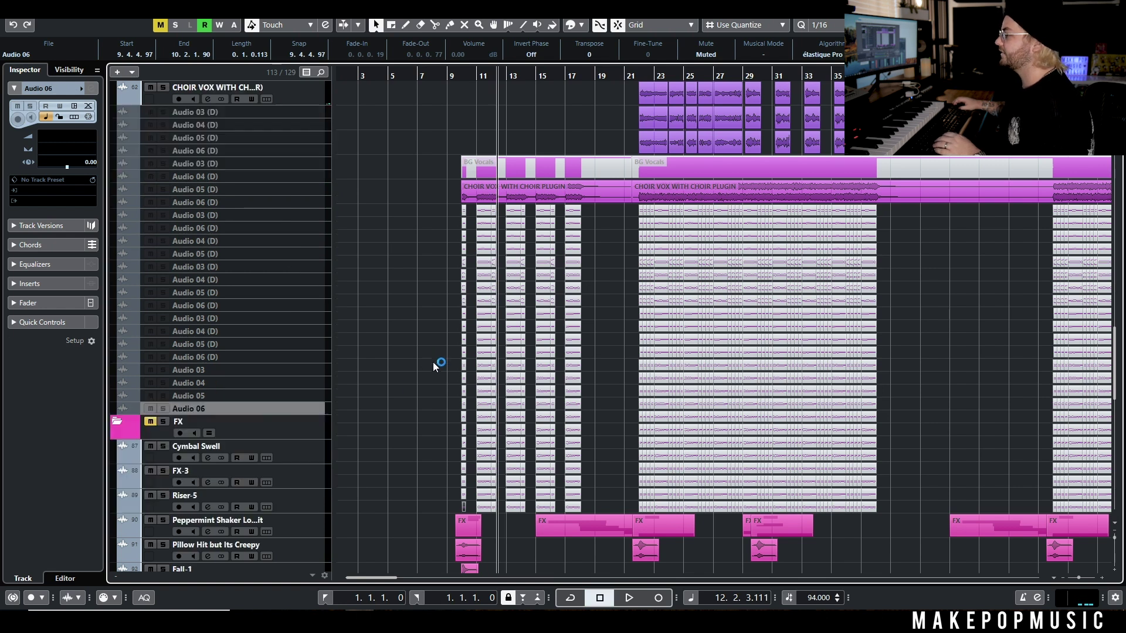
scroll(435, 364, "up", 5)
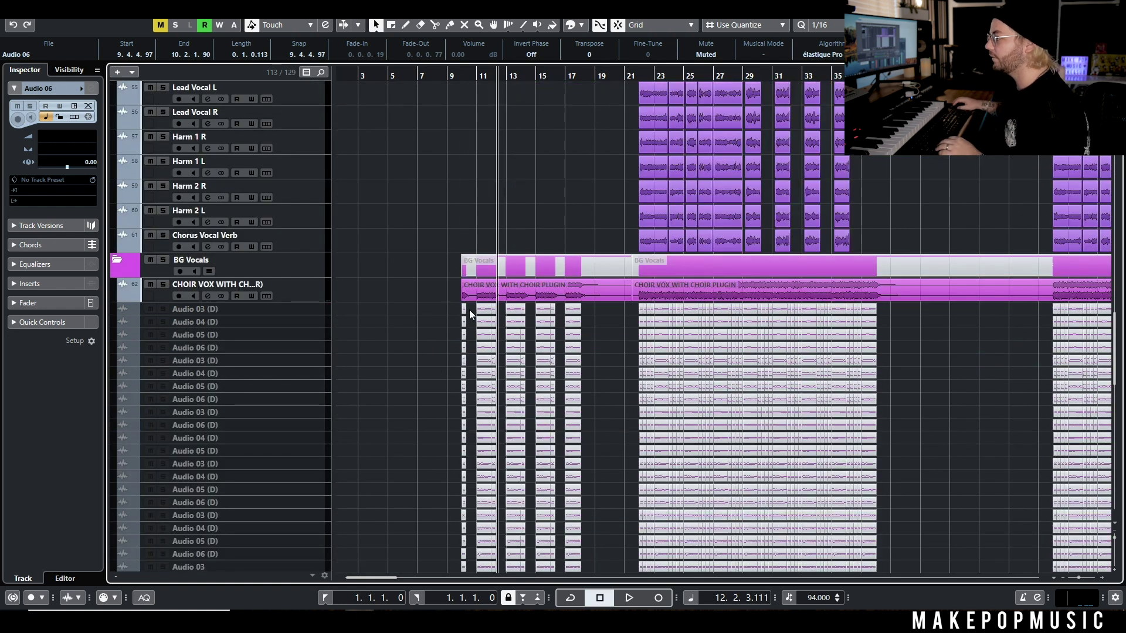
- Select all the disabled Audio 03 to Audio 06 tracks in the BG Vocals folder and enable them
left_click(509, 296)
scroll(514, 302, "down", 4)
key("g")
key("g")
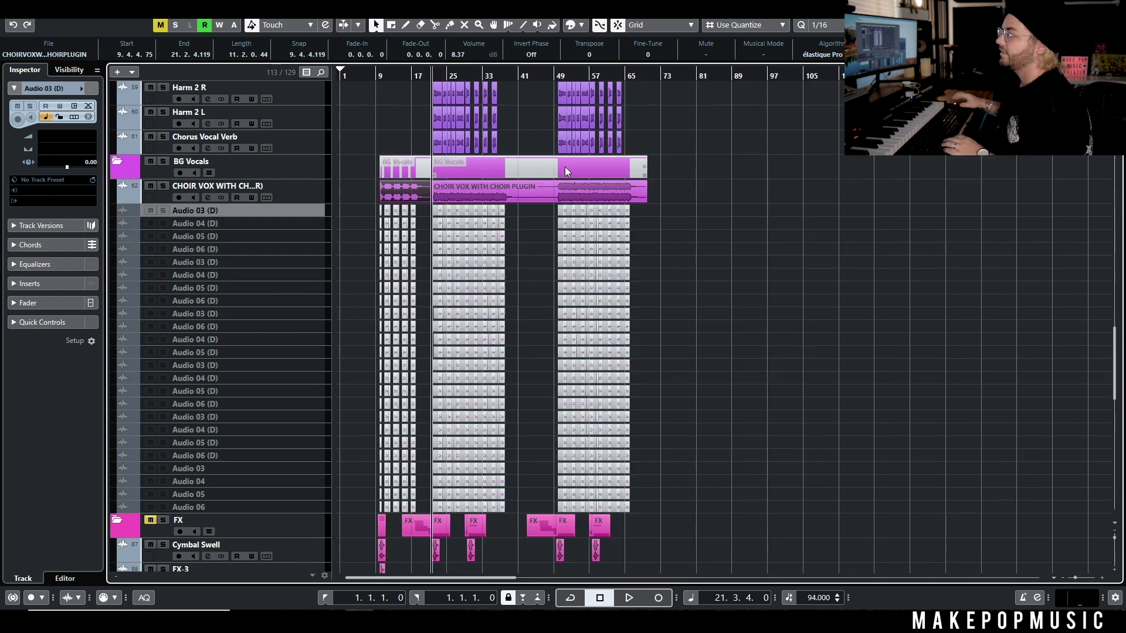
left_click(309, 494, "shift")
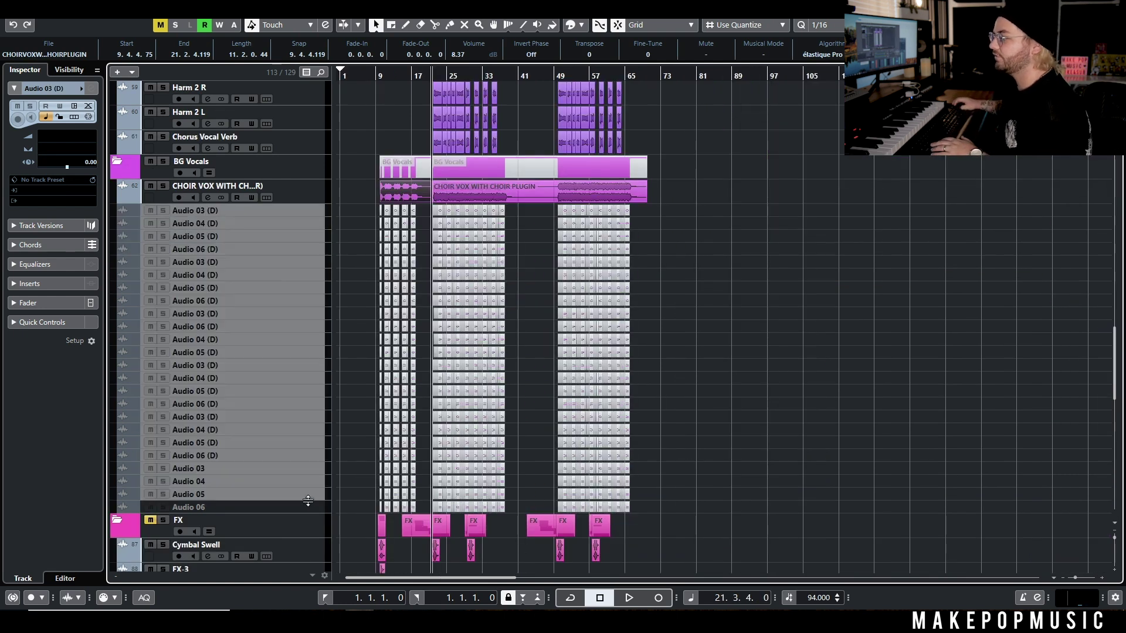
left_click(310, 507, "shift")
right_click(299, 225)
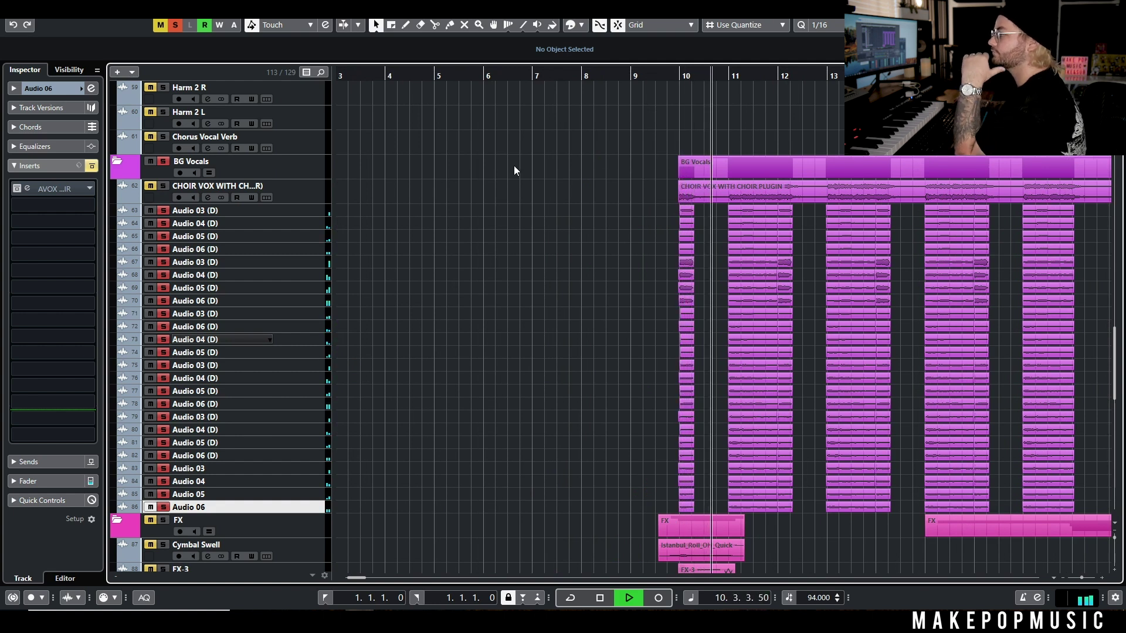
- Stop playback, replace the BG Vocals folder solo with a solo on the choir track, and play from just before bar 11
key("space")
left_click(166, 162)
left_click(163, 188)
left_click(727, 77)
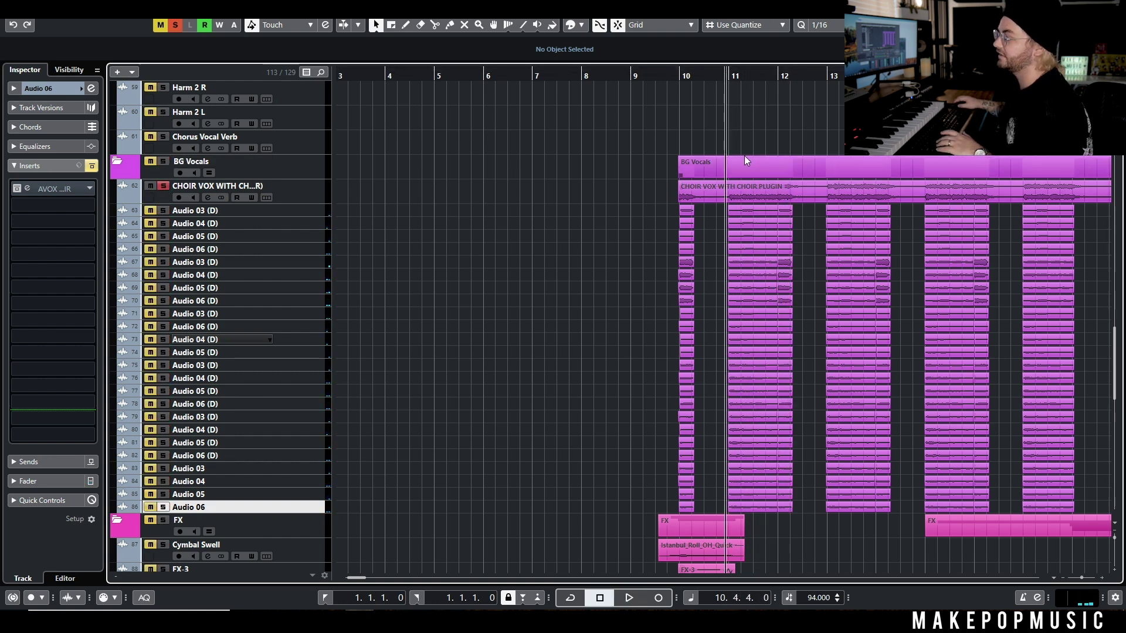
key("space")
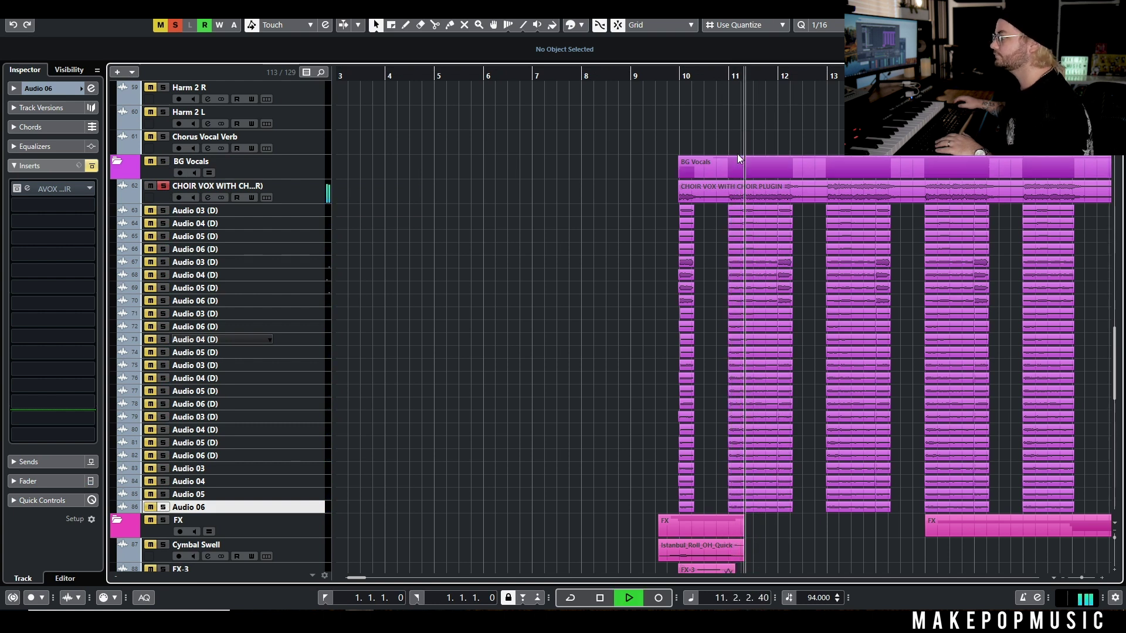
- Replace the choir track's solo with a solo on the first Audio 03 track below it and play from bar 10
key("space")
left_click(163, 186)
left_click(162, 214)
left_click(287, 211)
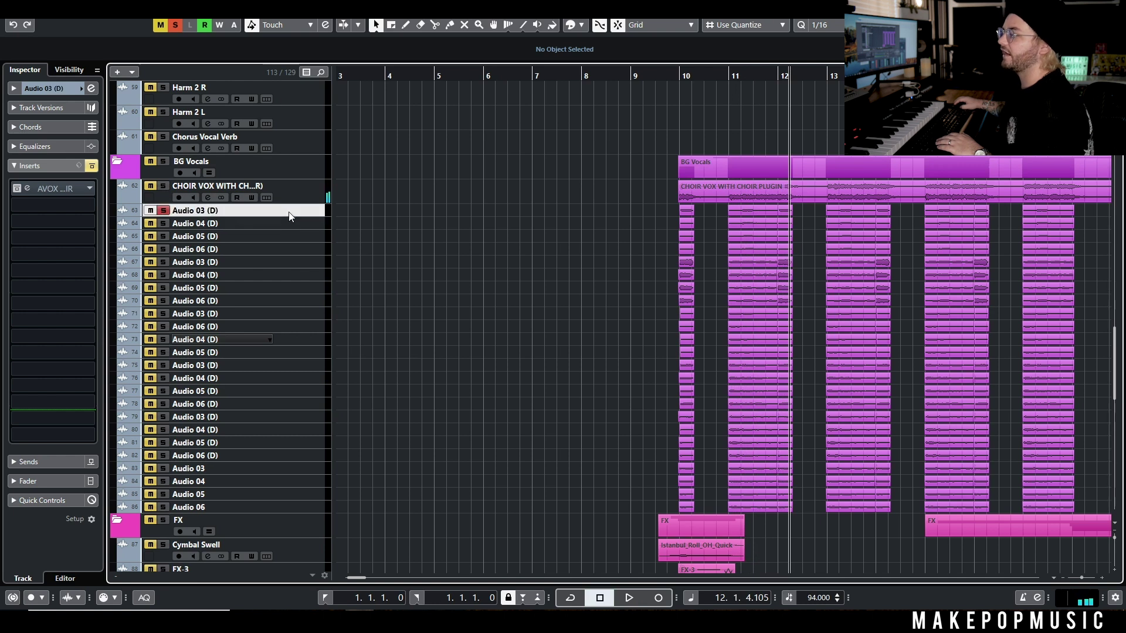
left_click(677, 75)
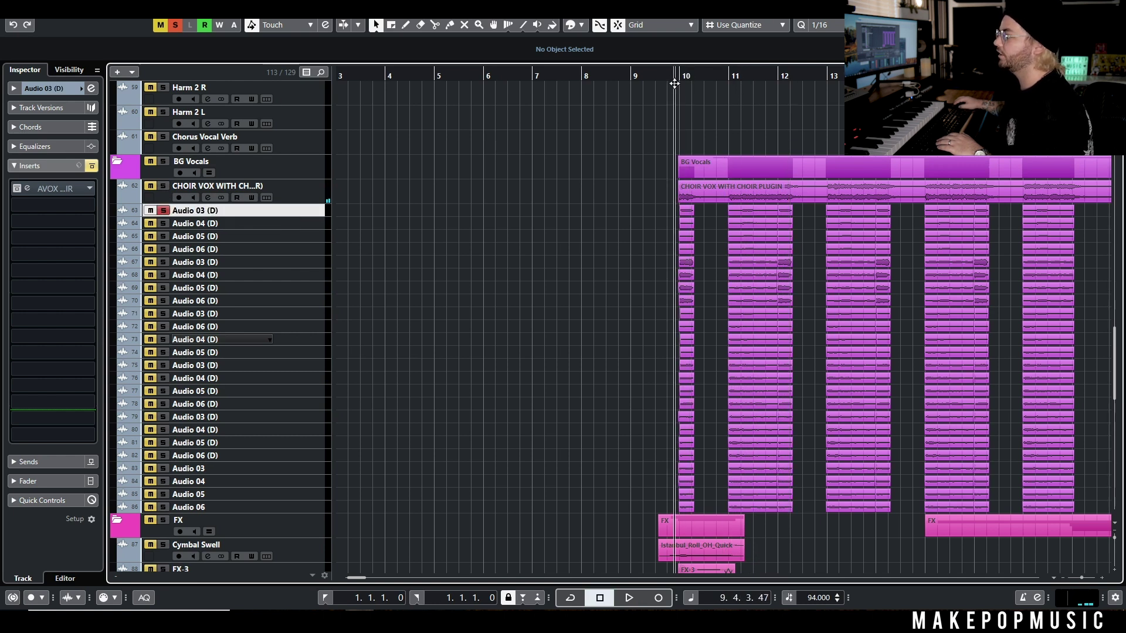
key("h")
key("space")
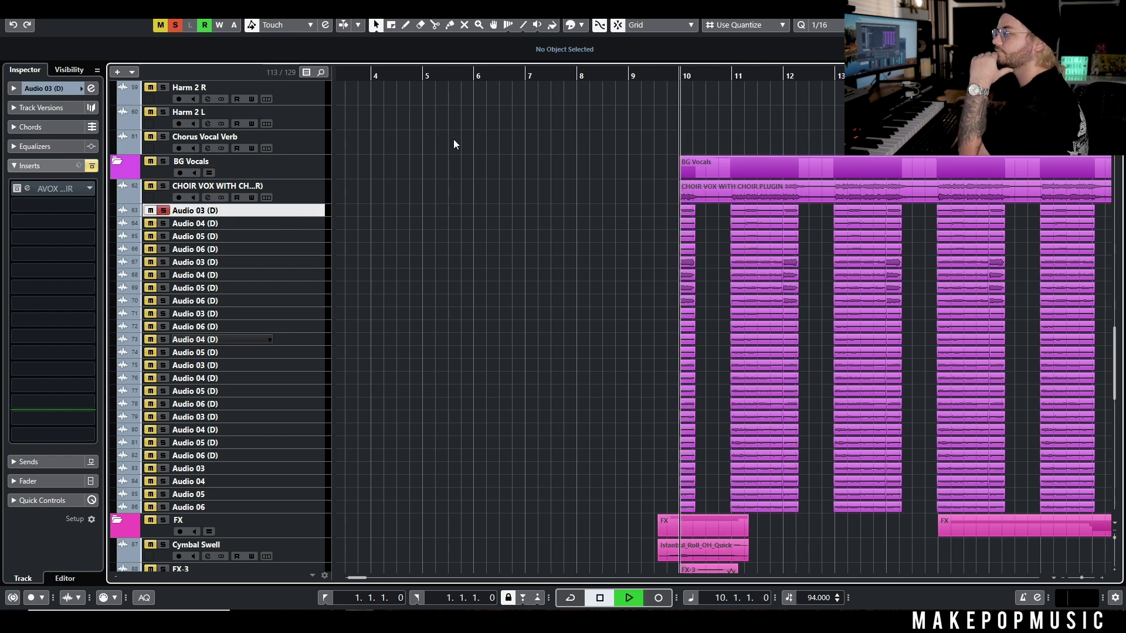
- Toggle the insert bypass on the soloed Audio 03 track during playback, leave AVOX CHOIR active, and stop
left_click(90, 168)
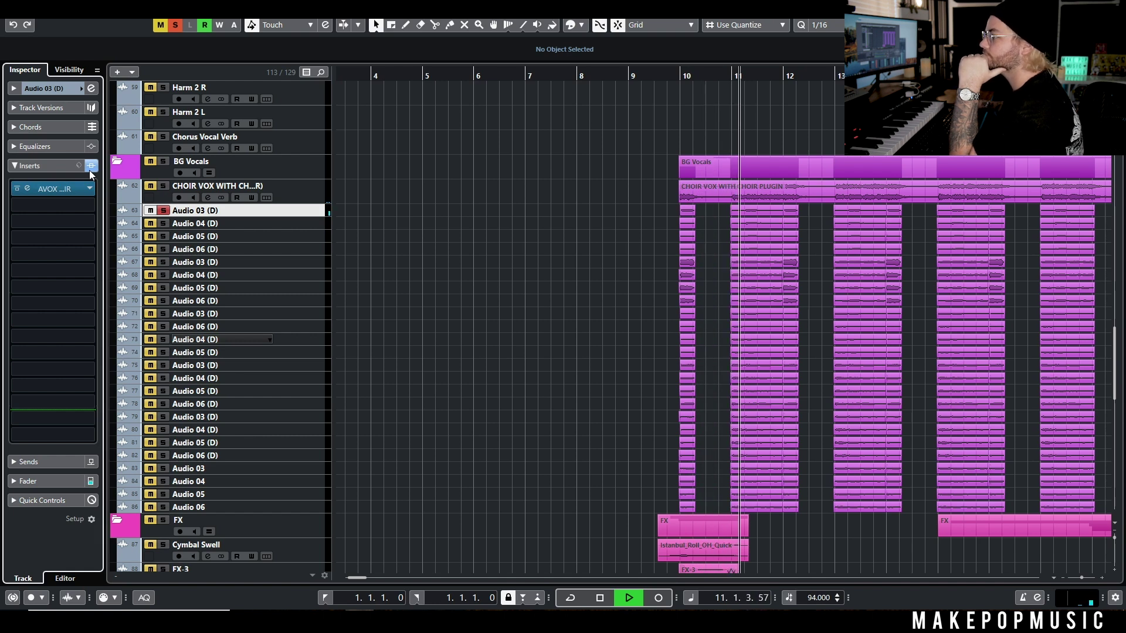
left_click(90, 169)
left_click(89, 170)
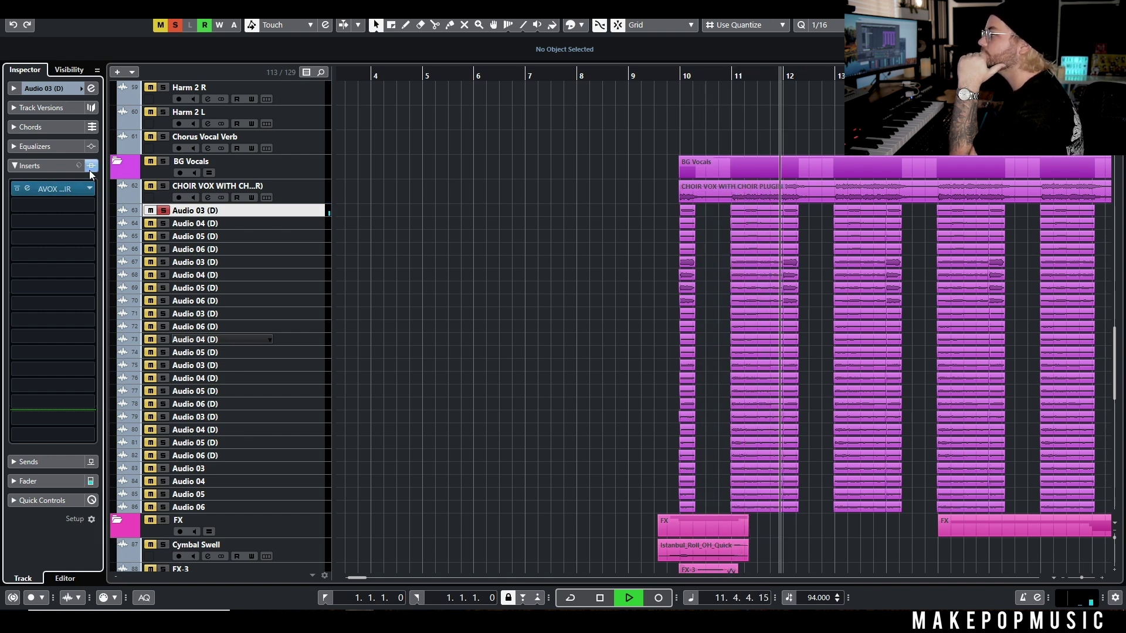
key("space")
- Select all the Audio 03 to Audio 06 tracks in the BG Vocals folder and disable them again
key("g")
key("g")
key("g")
key("g")
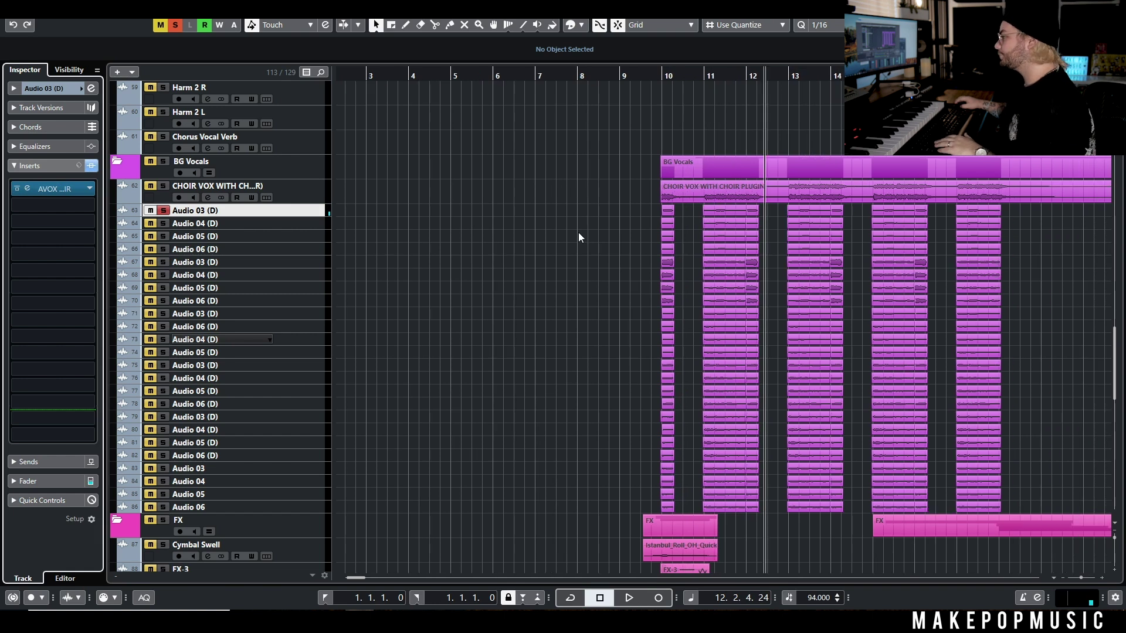
key("g")
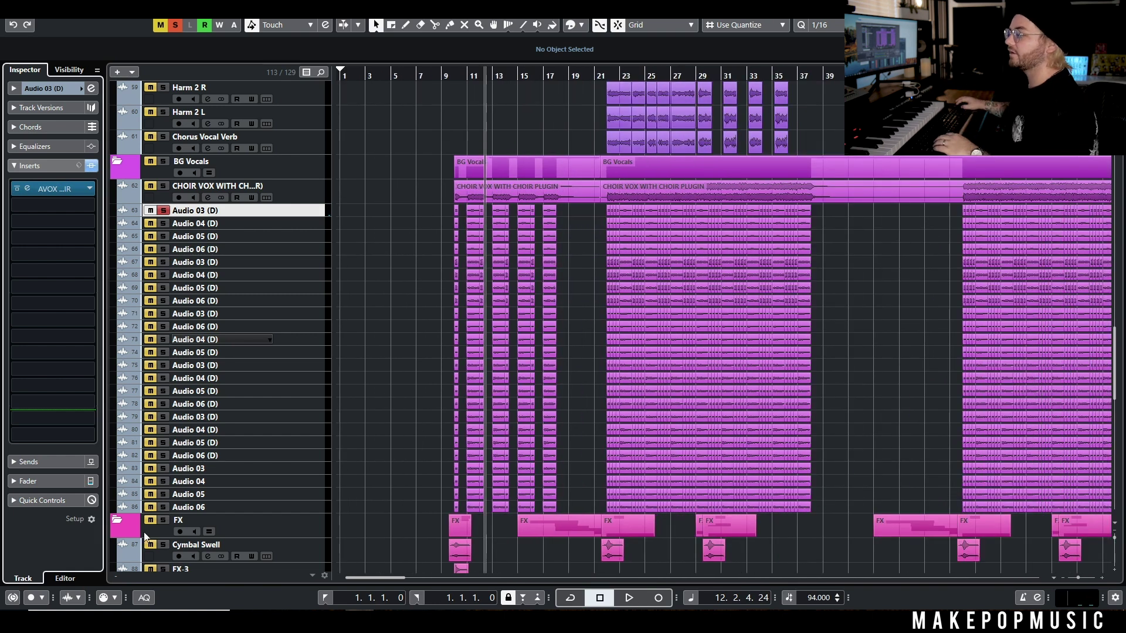
left_click(312, 510, "shift")
right_click(312, 510)
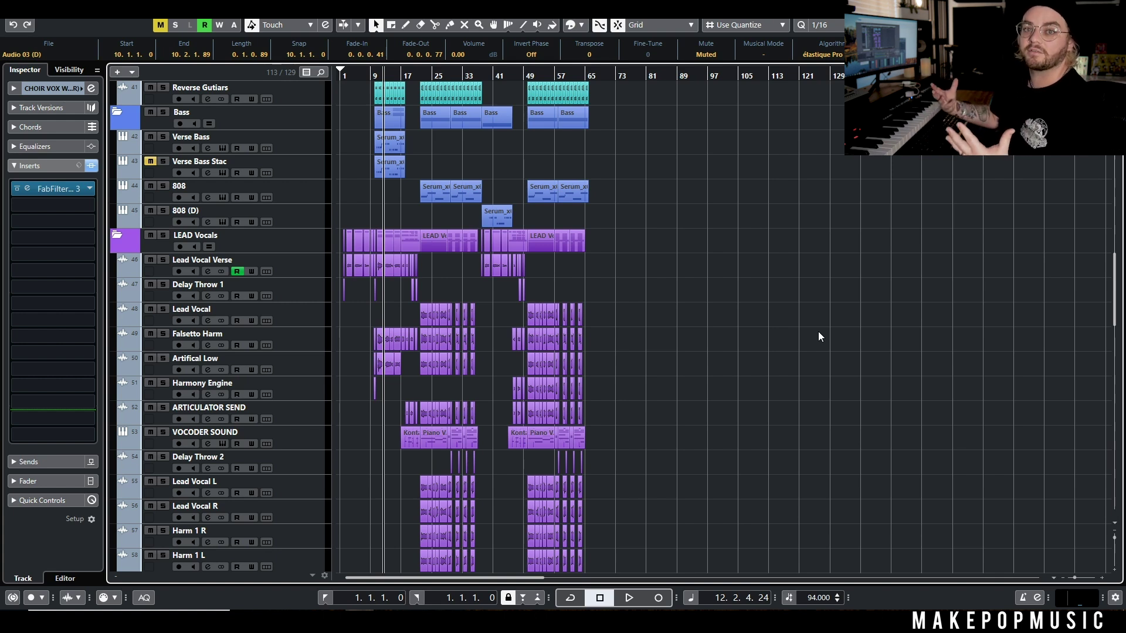
- Solo the ARTICULATOR SEND and VOCODER SOUND tracks in the LEAD Vocals folder
scroll(484, 294, "up", 5)
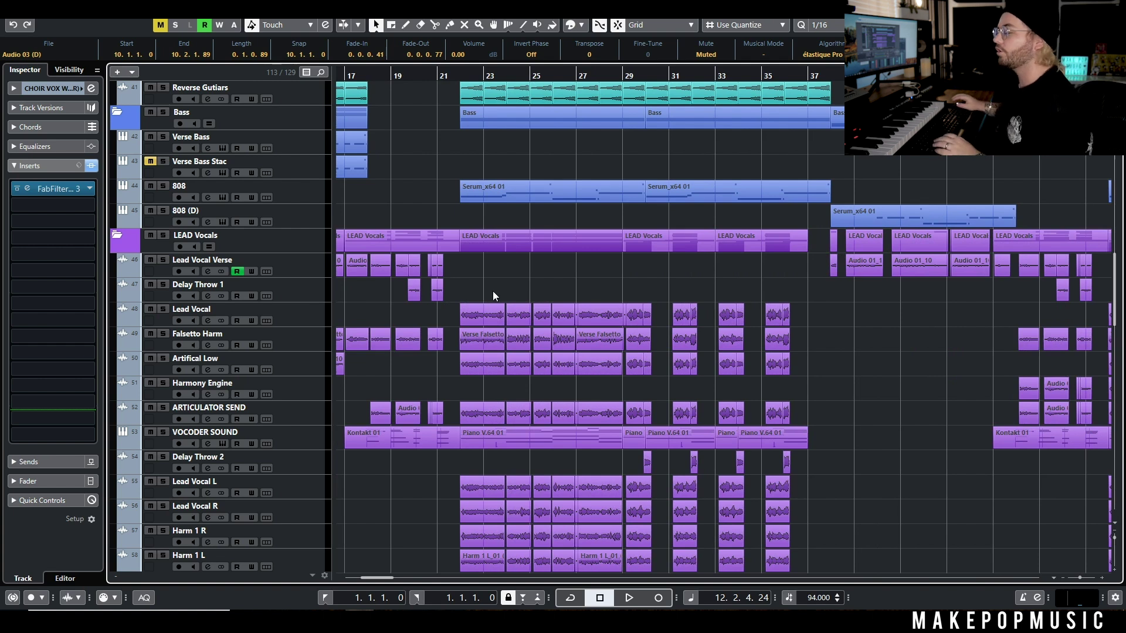
key("g")
key("g")
key("g")
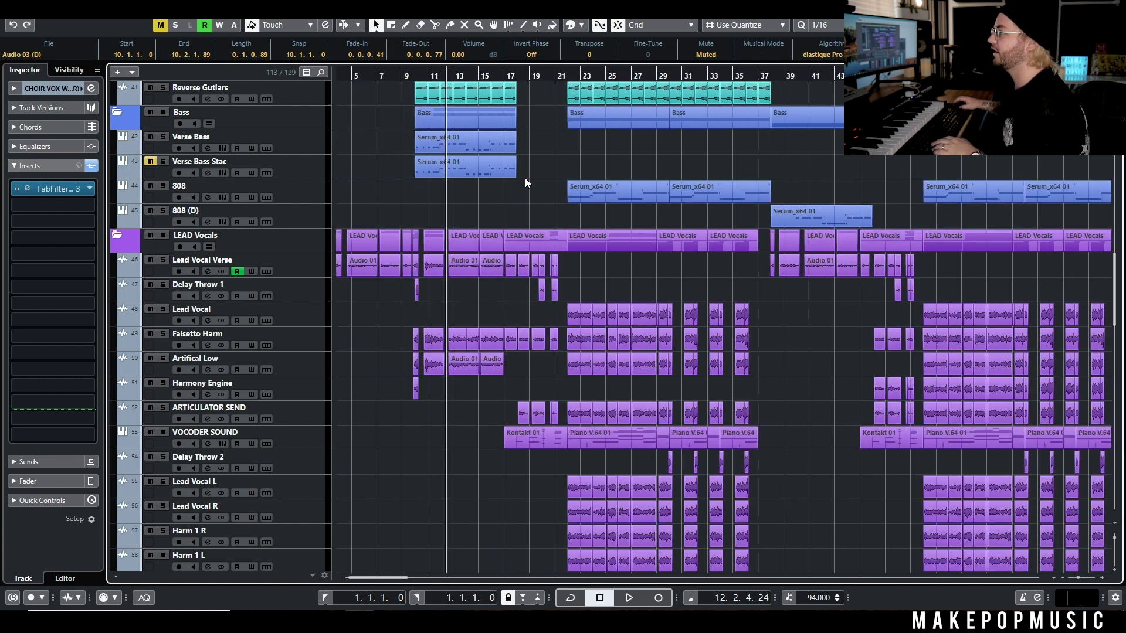
scroll(574, 190, "up", 10)
scroll(570, 229, "down", 12)
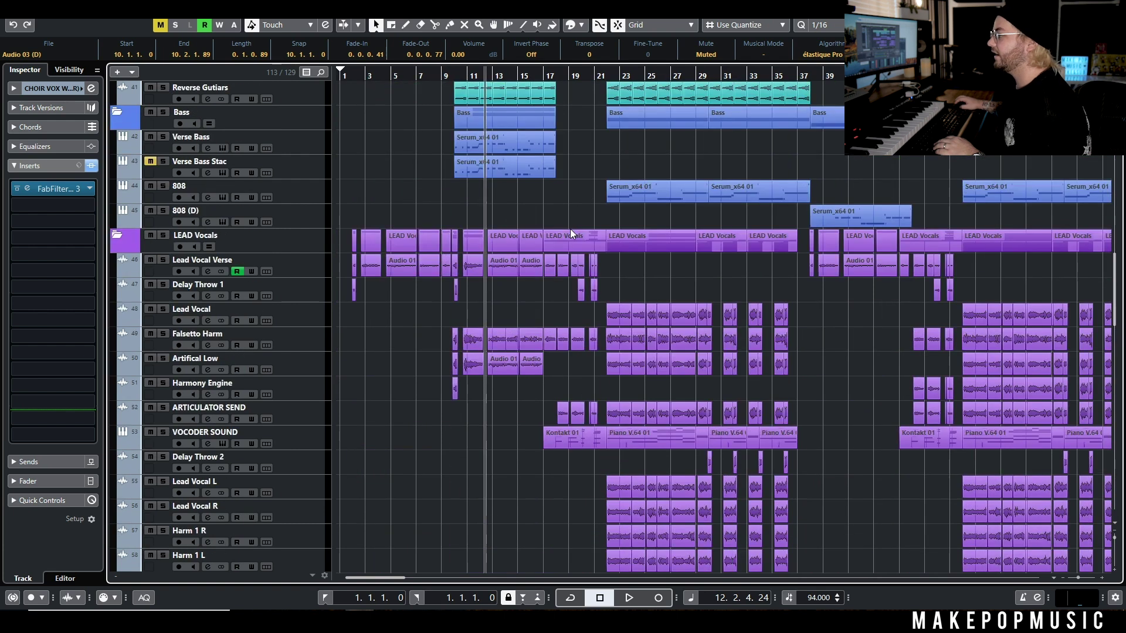
scroll(571, 234, "down", 7)
scroll(562, 235, "up", 4)
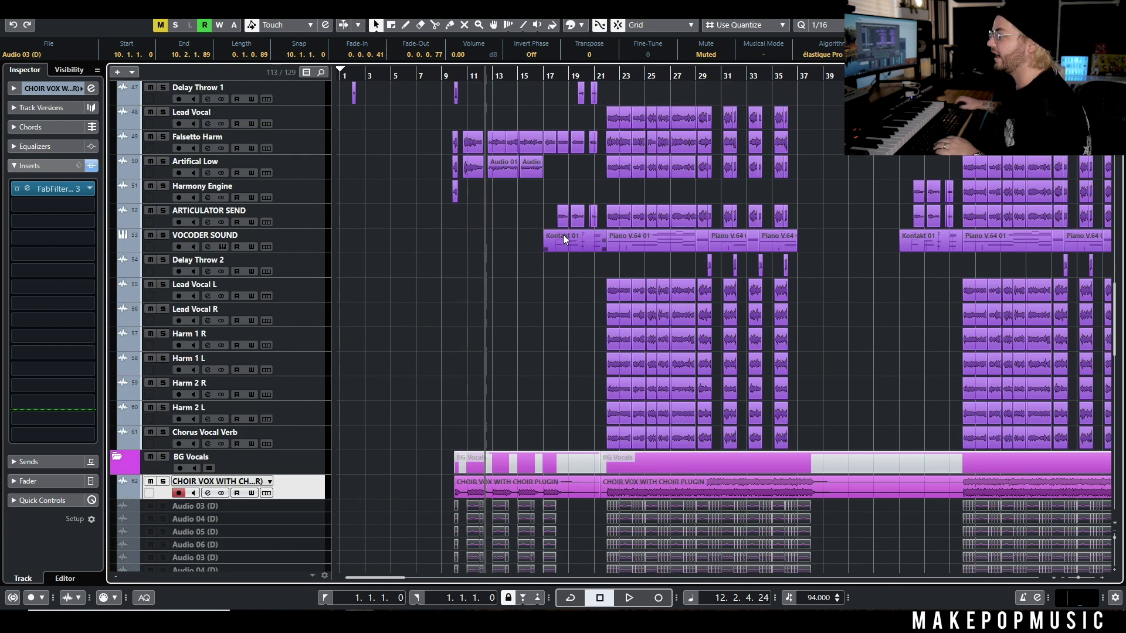
left_click(168, 212)
left_click(310, 214)
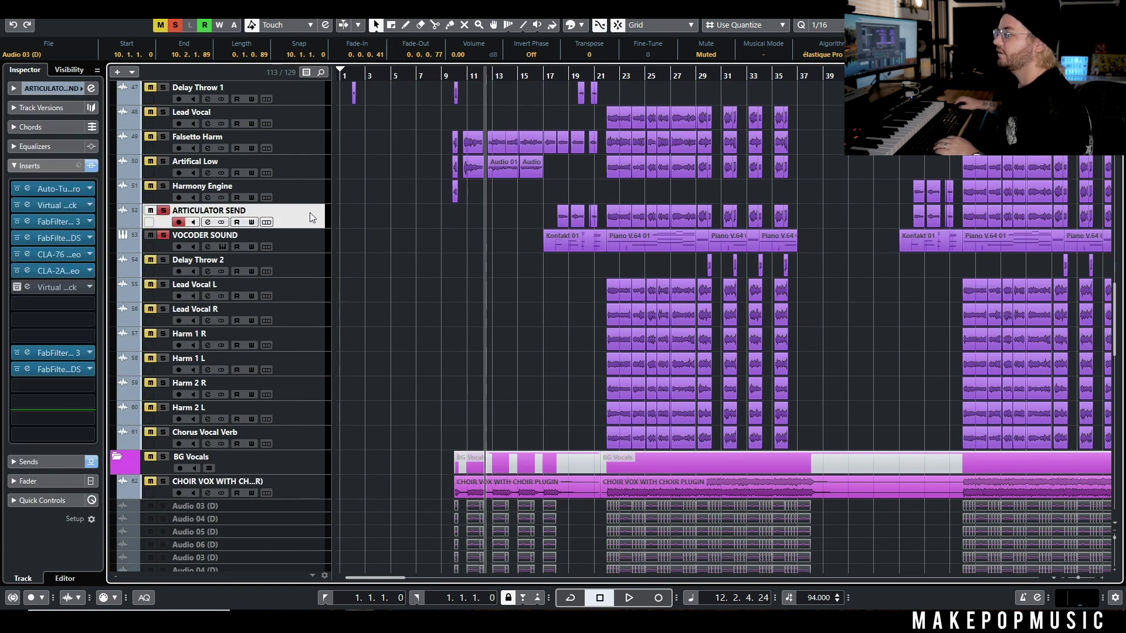
- Select the ARTICULATOR SEND track, open its channel settings to inspect the VOCODER SOUND send, and move the window clear of the tracks
left_click(301, 234)
left_click(58, 87)
left_click(58, 87)
left_click(309, 215)
left_click(208, 221)
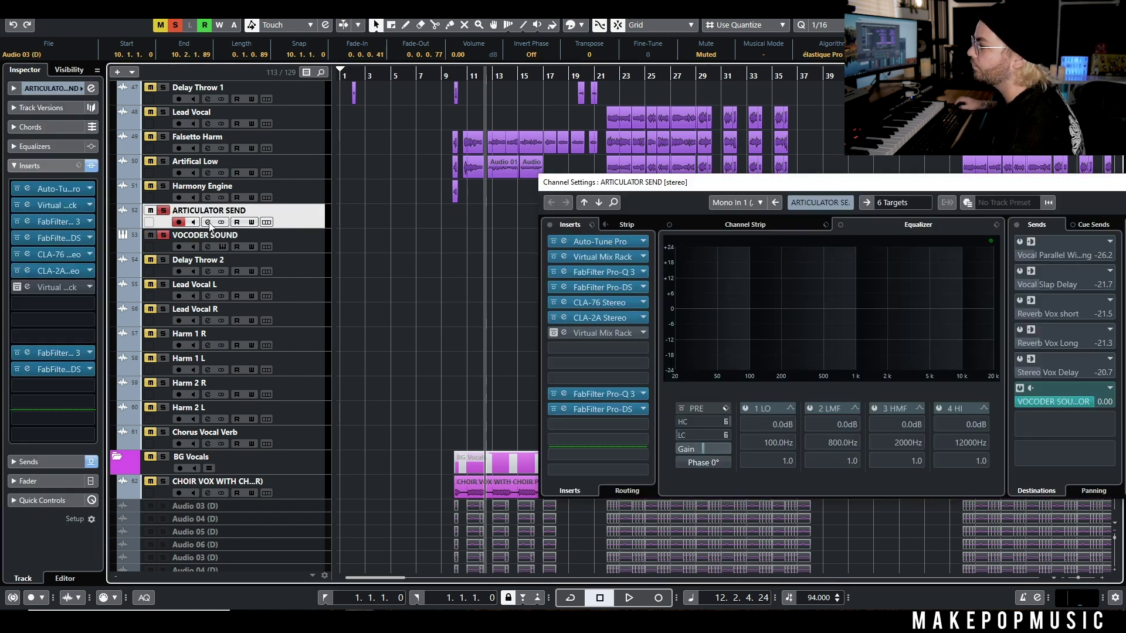
left_click_drag(592, 187, 373, 353)
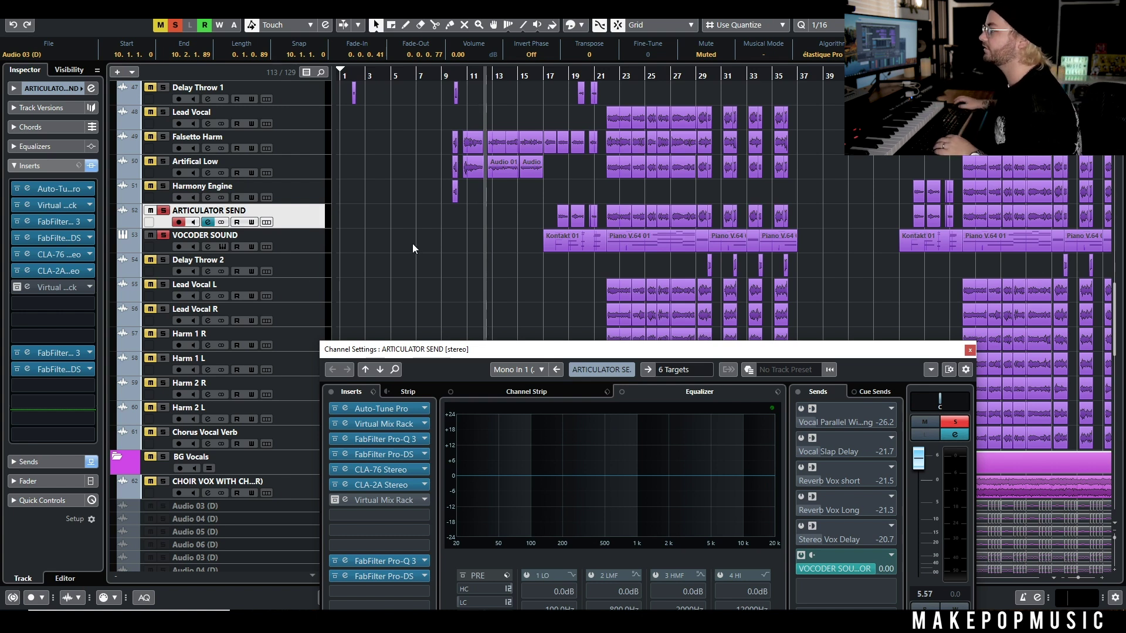
- Inspect the VOCODER SOUND channel, open its AVOX ARTICULATOR insert, and display the plug-in's side-chain inputs
scroll(635, 248, "up", 3)
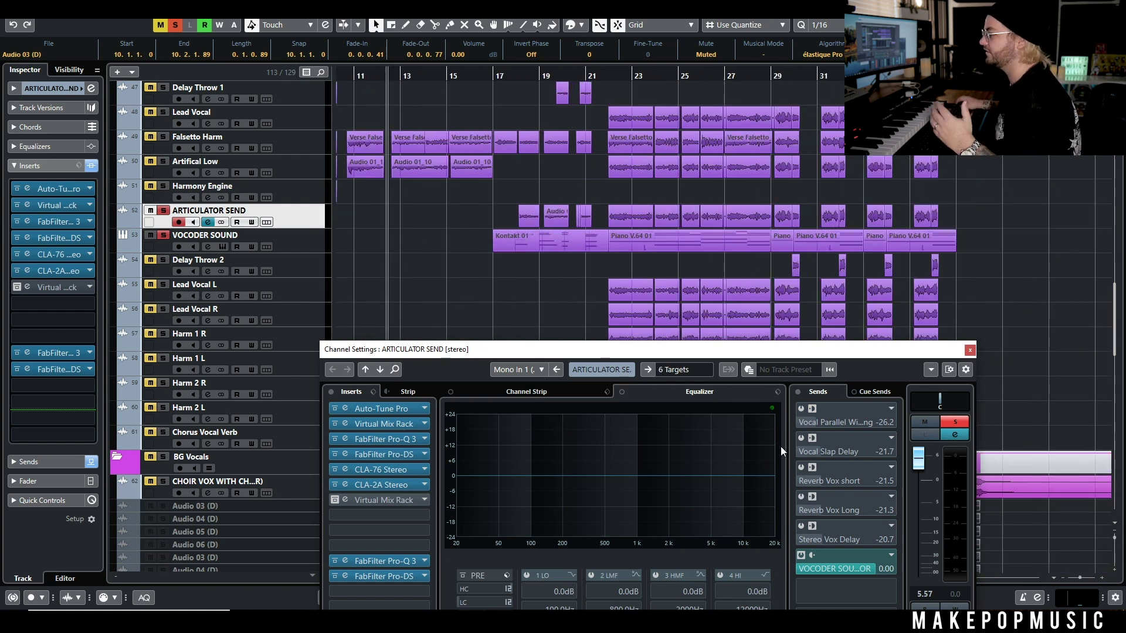
left_click(336, 249)
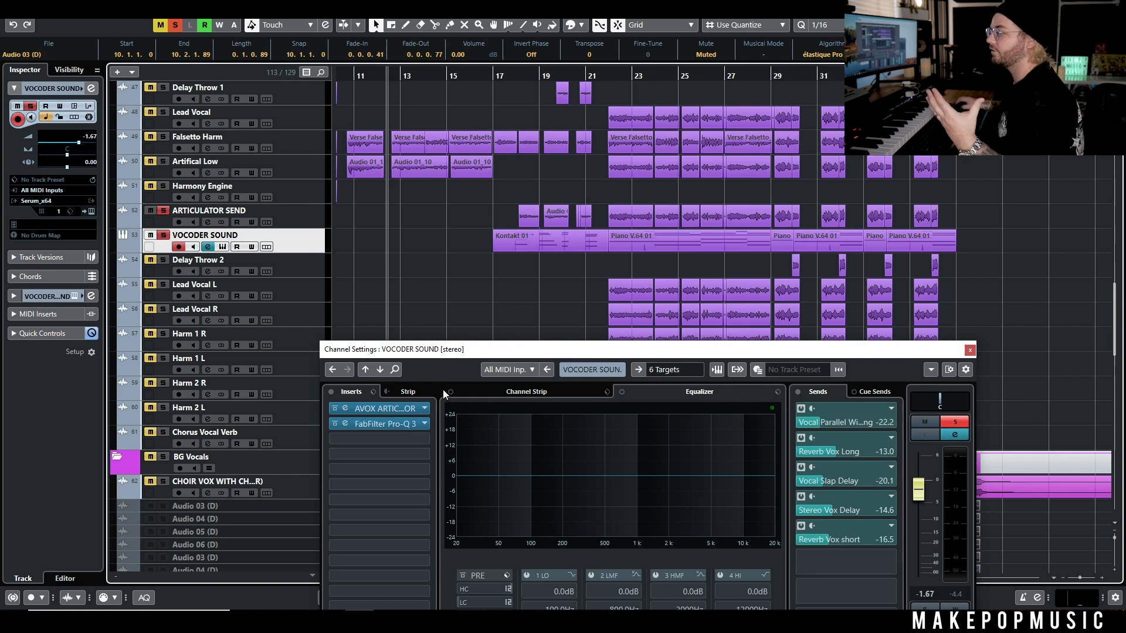
left_click_drag(421, 349, 437, 296)
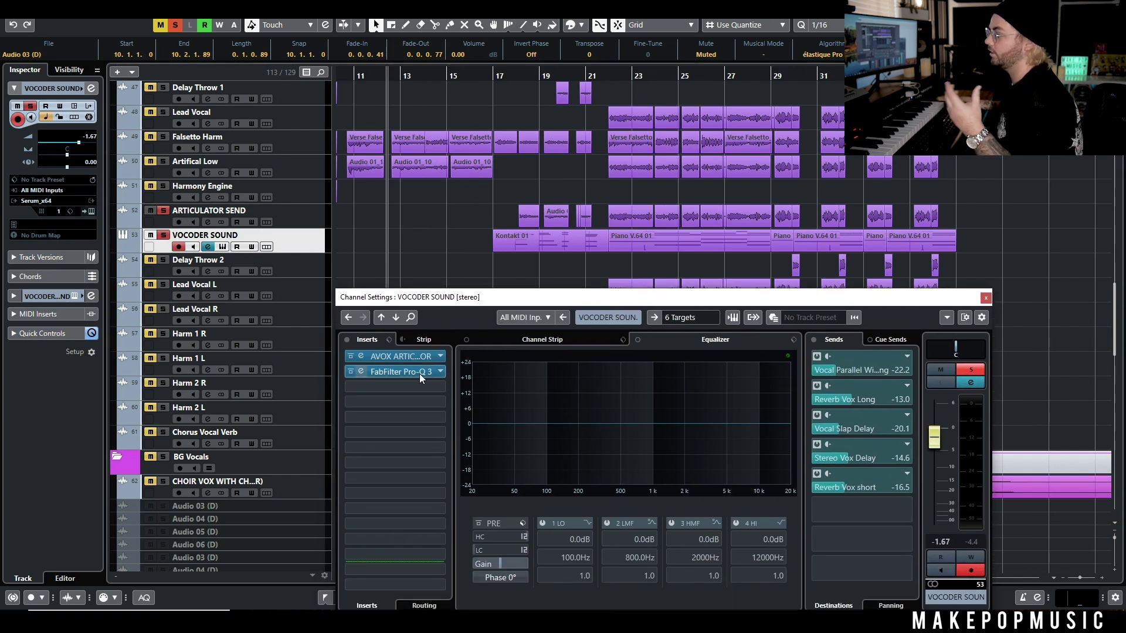
left_click(413, 354)
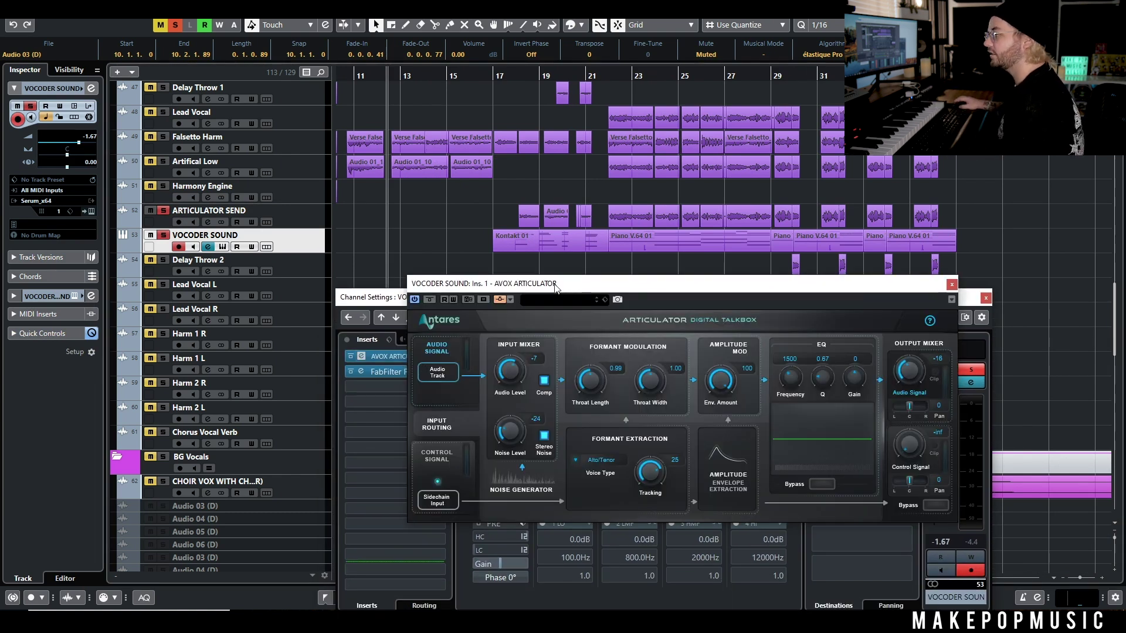
left_click(509, 301)
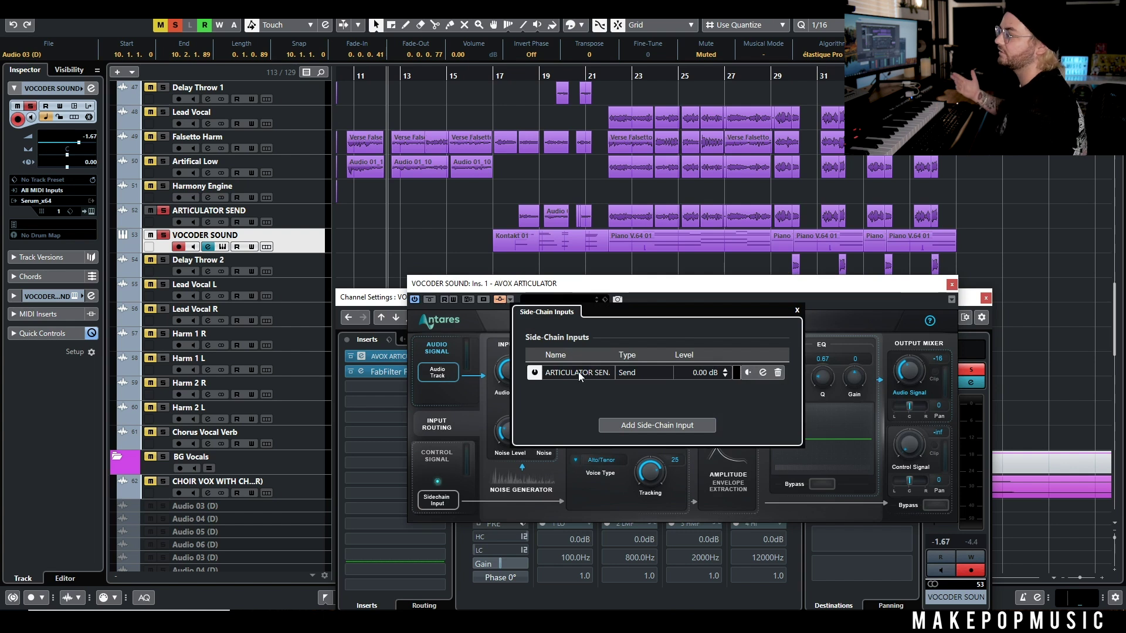
- Examine the output routing of the ARTICULATOR SEND track and compare it with the VOCODER SOUND track
left_click(308, 208)
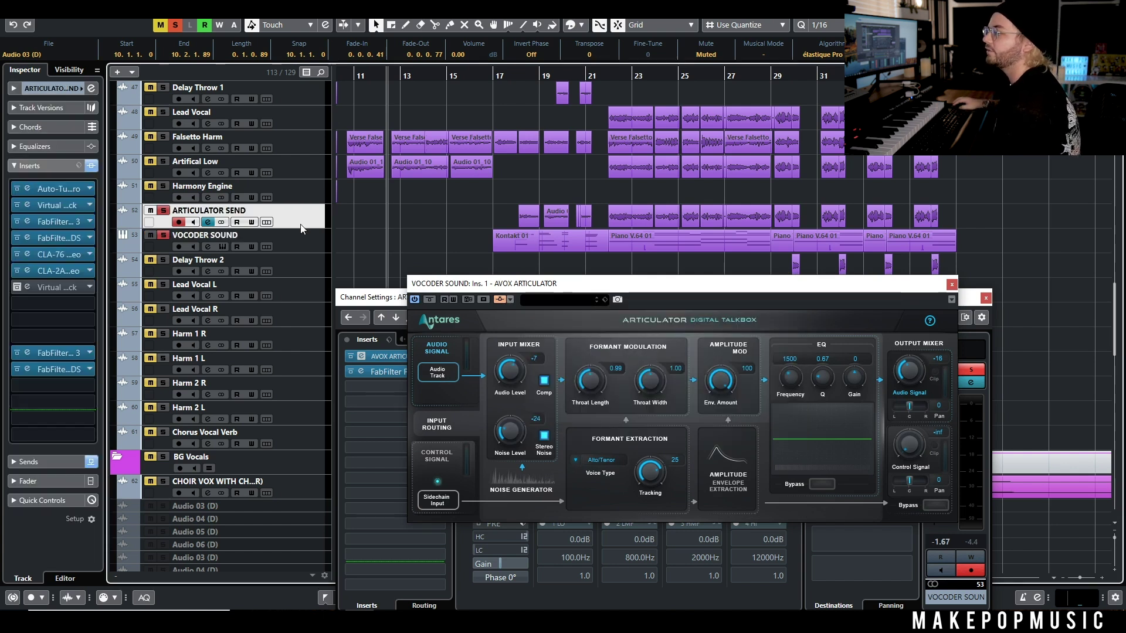
left_click(41, 91)
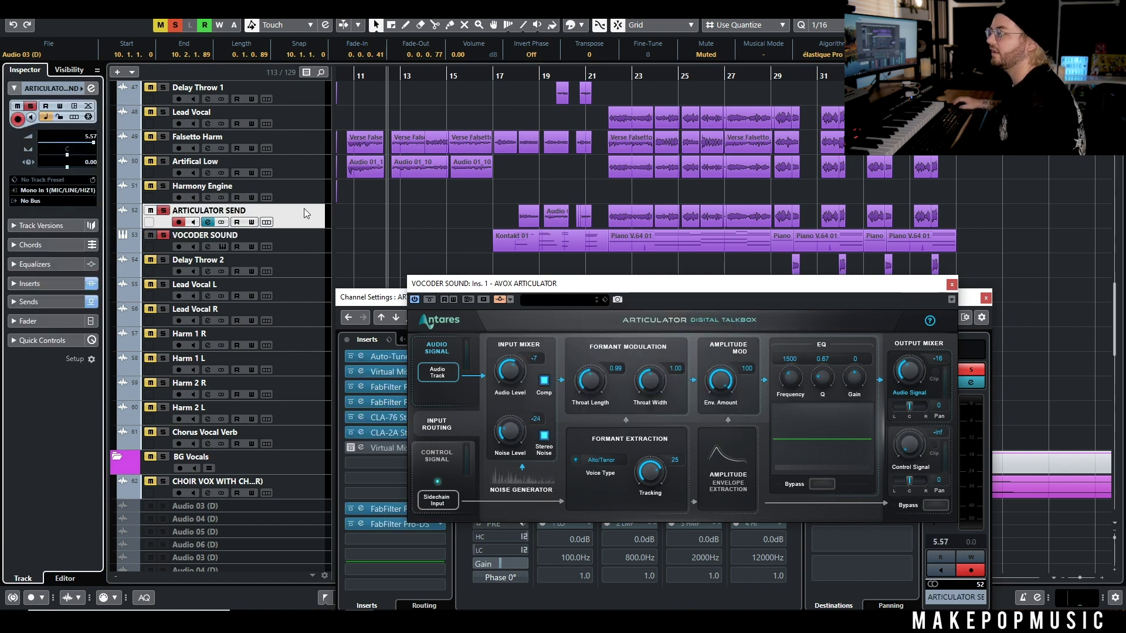
scroll(299, 135, "up", 3)
scroll(287, 221, "down", 6)
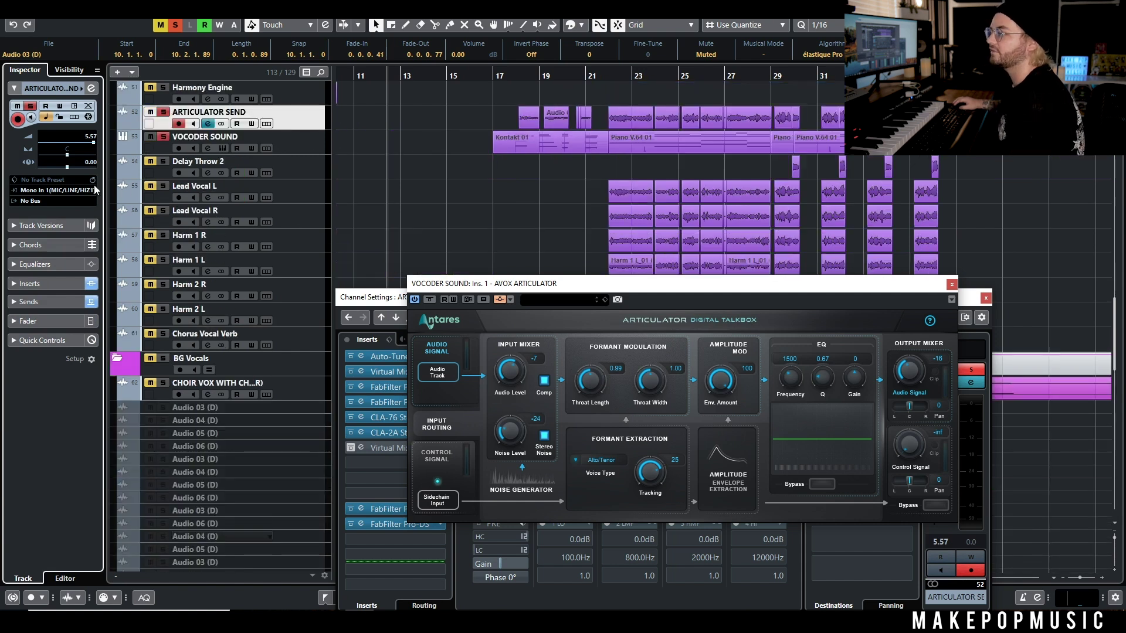
scroll(312, 262, "up", 6)
scroll(318, 261, "down", 2)
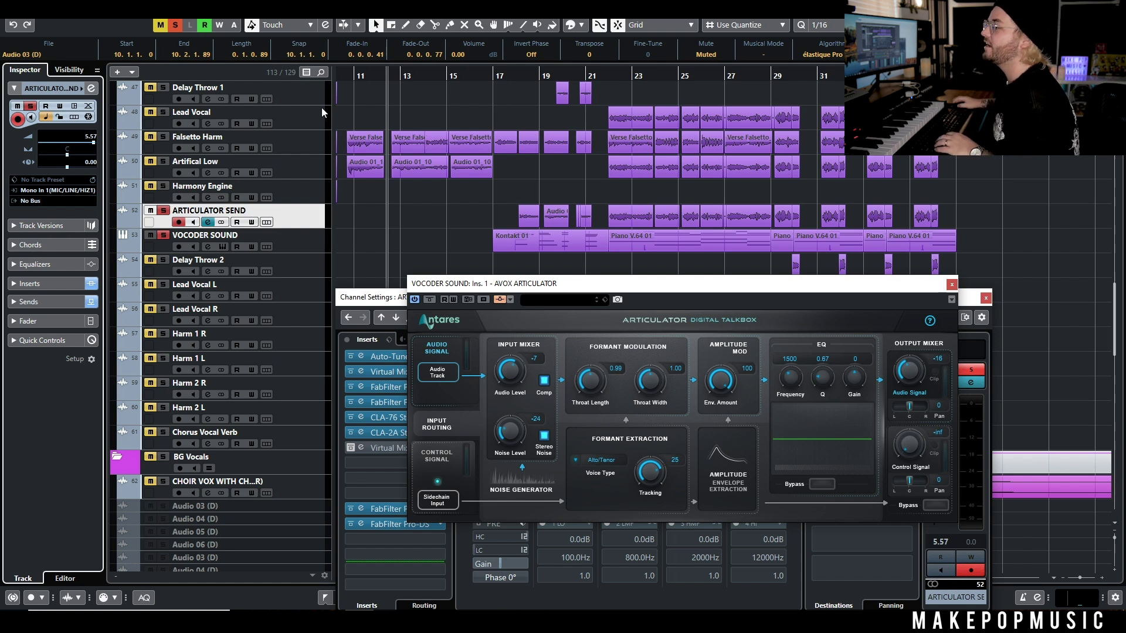
left_click(297, 241)
key("Up")
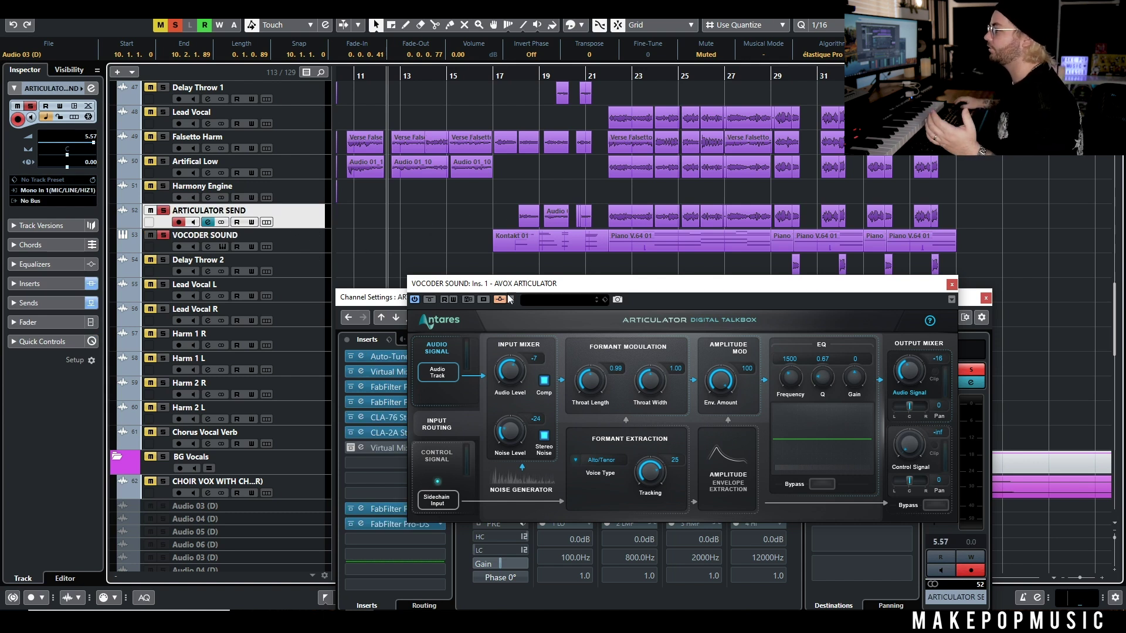
key("Down")
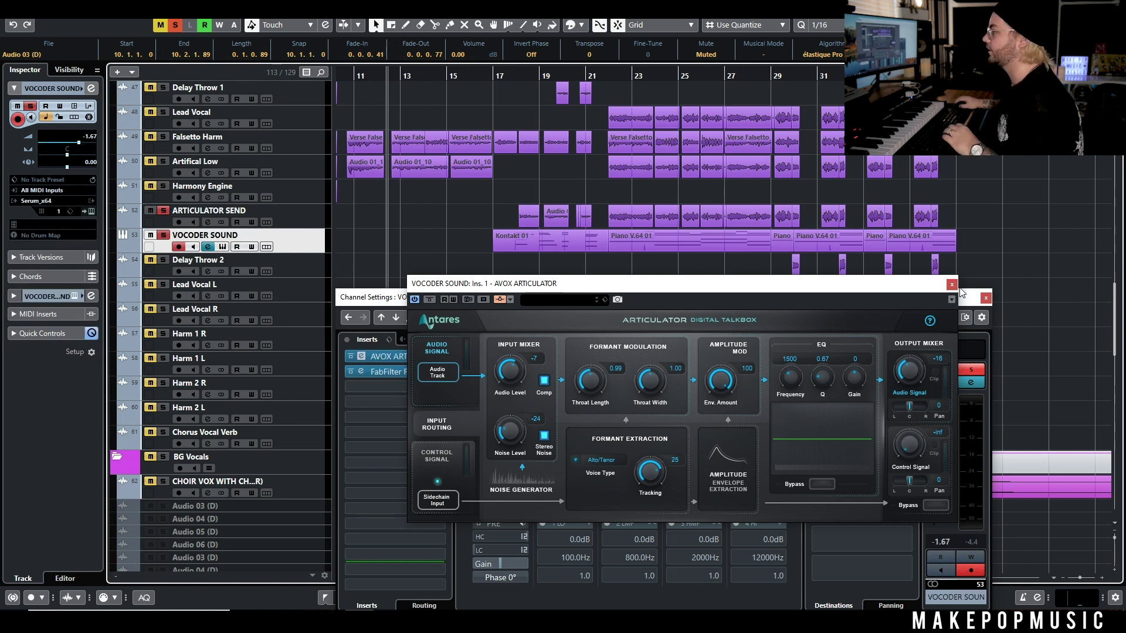
- Close the channel settings, audition the soloed tracks from bar 17 with AVOX ARTICULATOR in view, and close the plug-in
left_click(985, 297)
left_click(502, 76)
key("space")
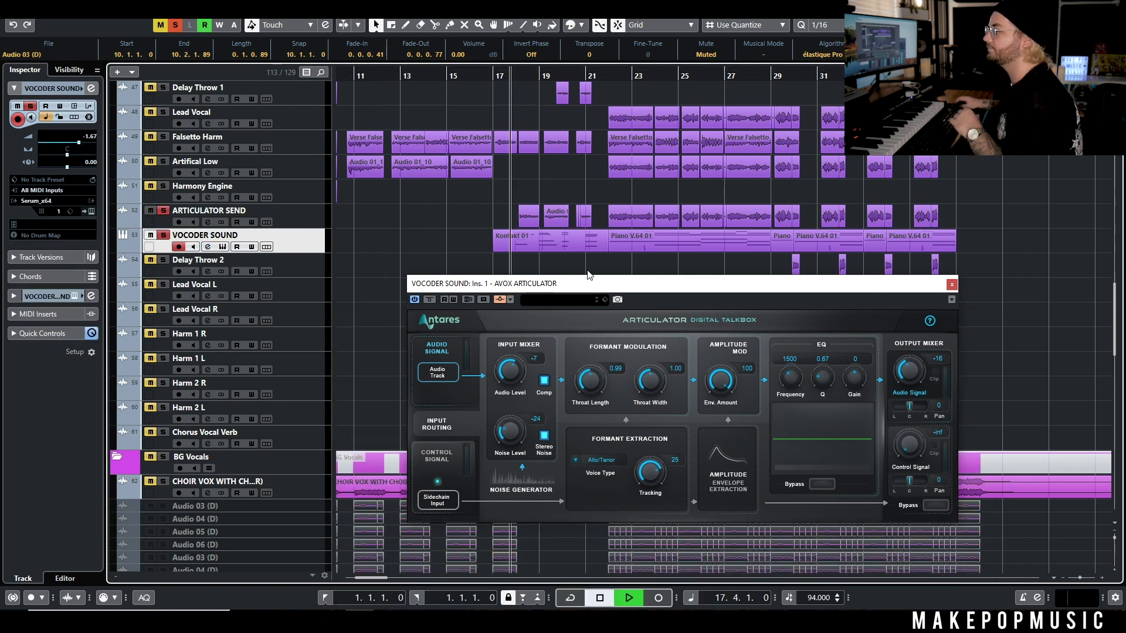
left_click_drag(591, 284, 616, 283)
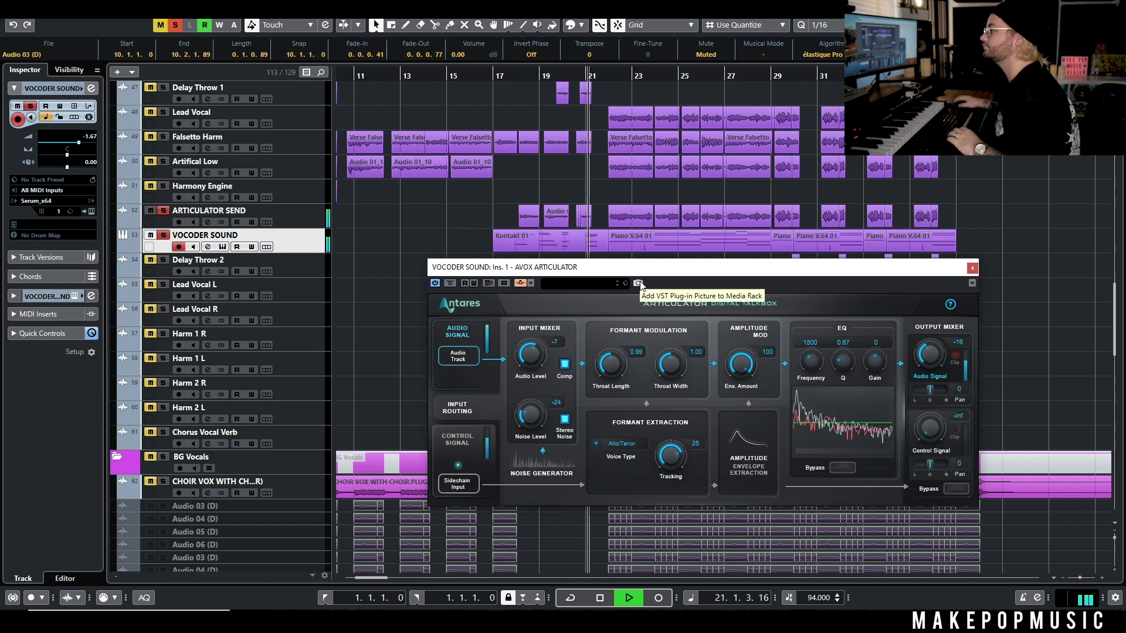
key("space")
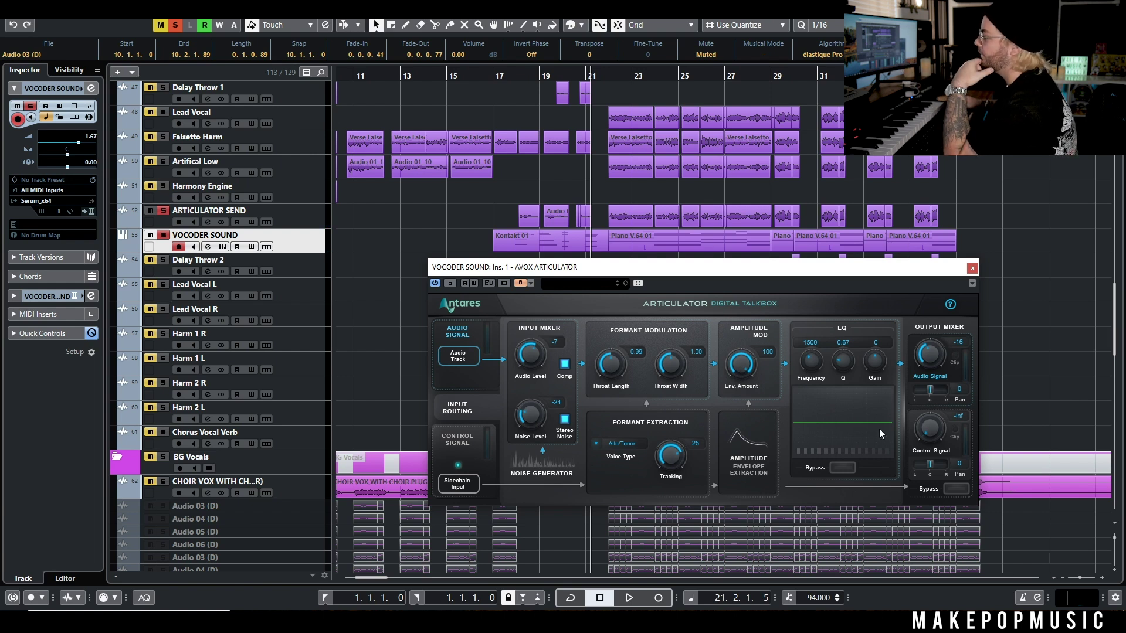
left_click_drag(928, 426, 905, 440)
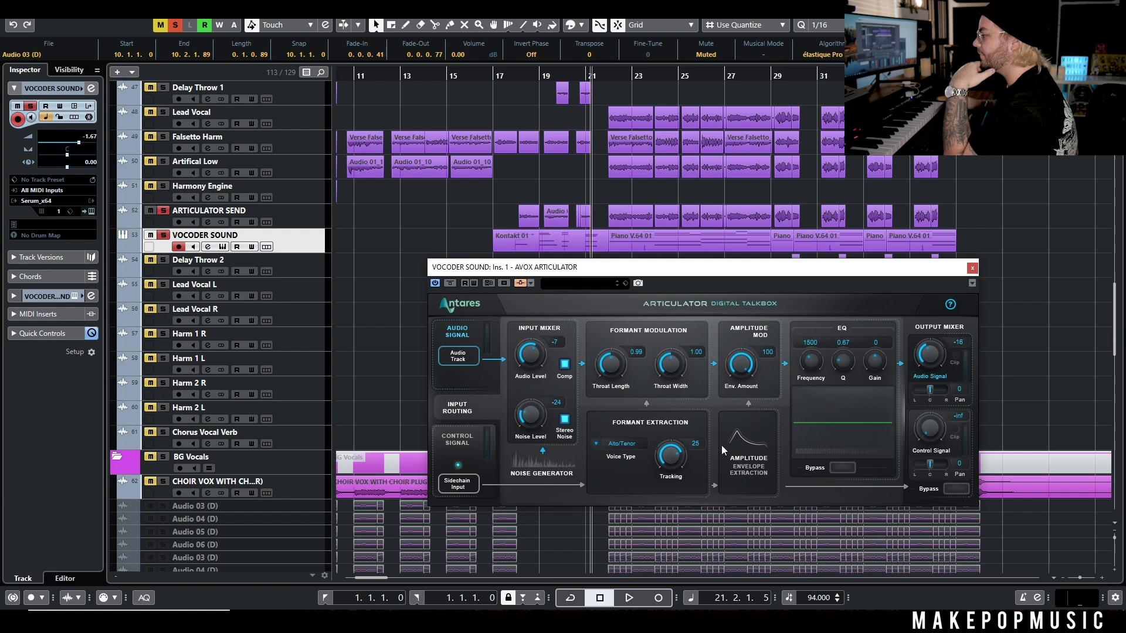
left_click(971, 268)
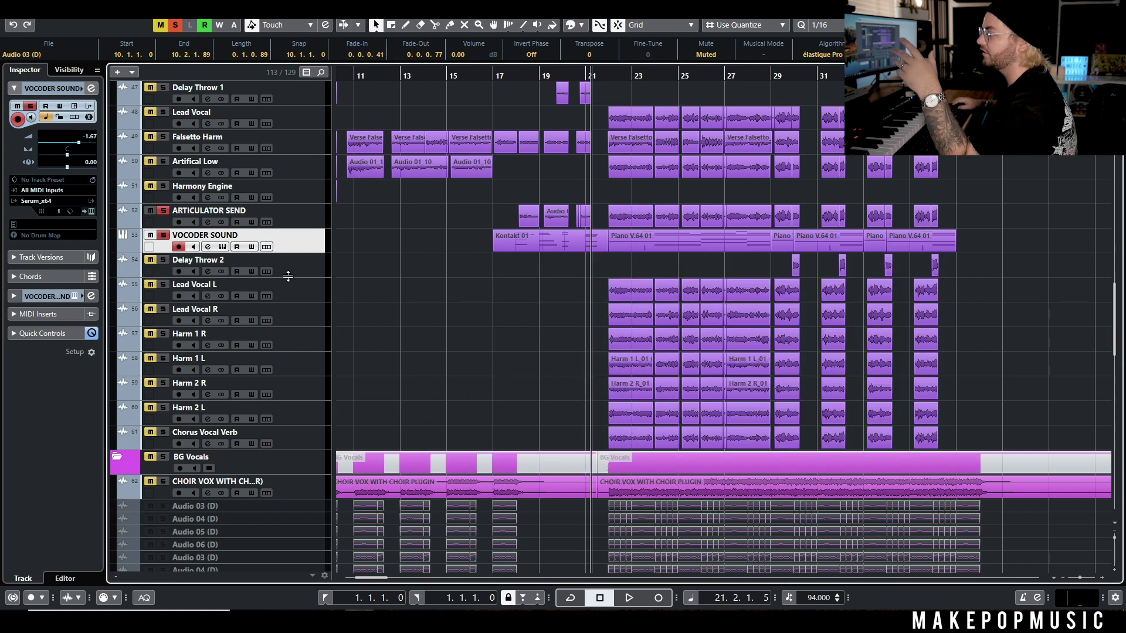
- Open the channel settings and Serum instrument of the VOCODER SOUND track and position the Serum window over the arrangement
left_click(207, 248)
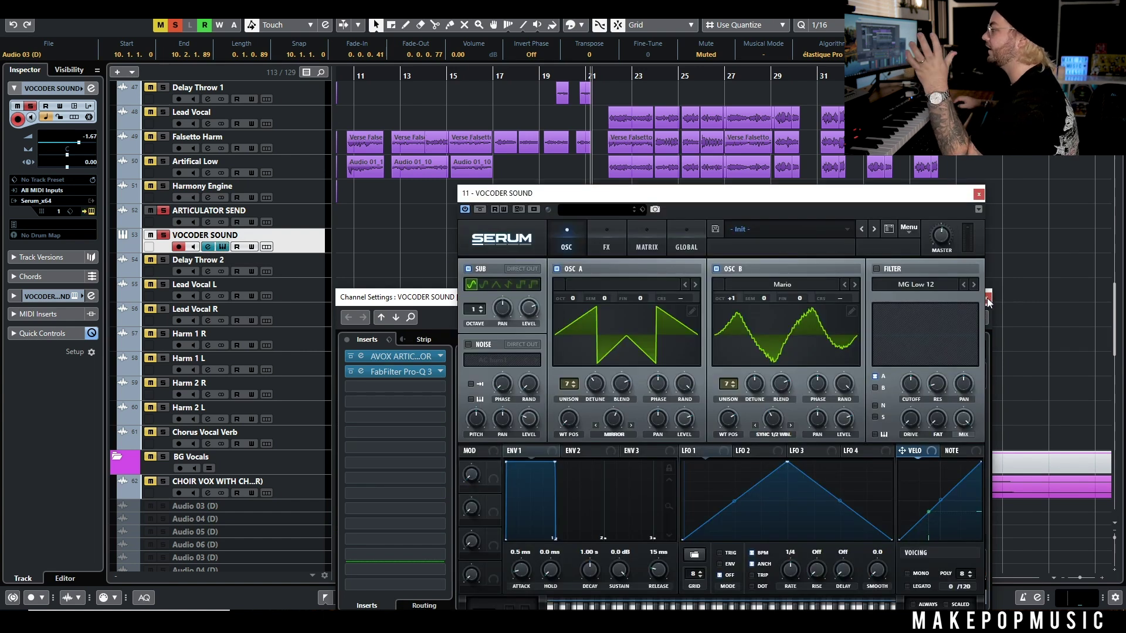
left_click_drag(766, 198, 703, 106)
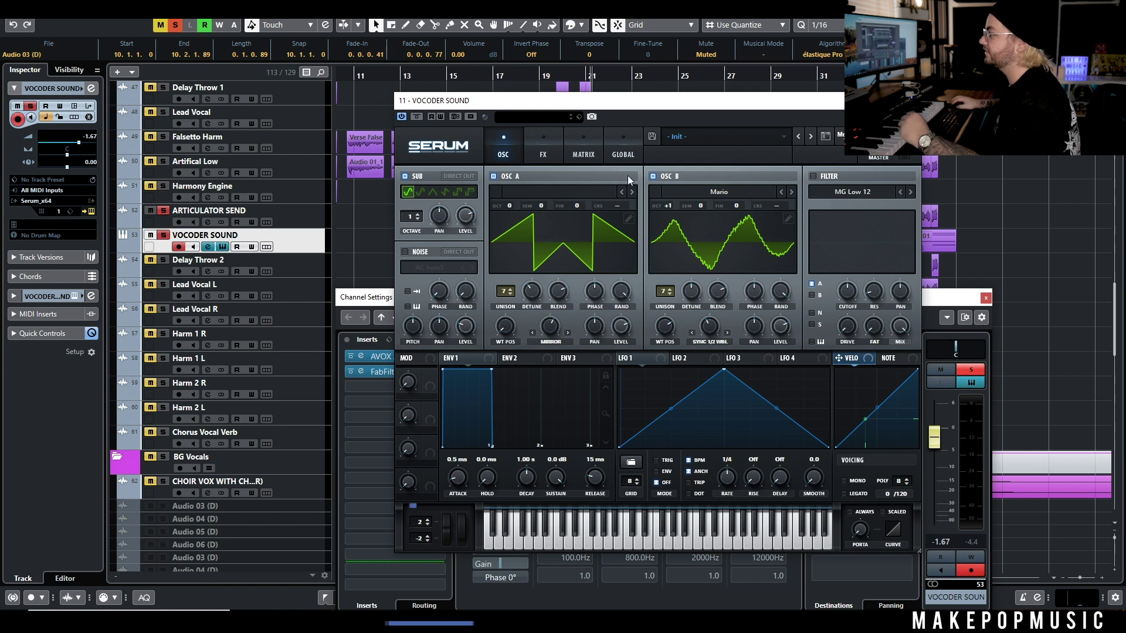
left_click_drag(528, 103, 598, 188)
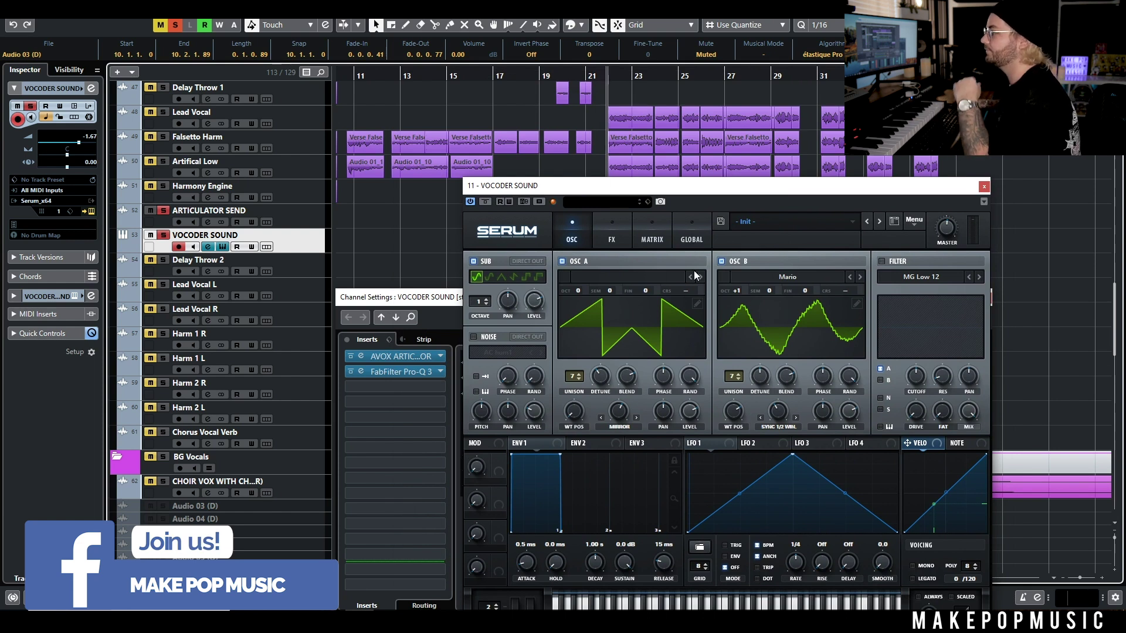
- During playback, adjust the Mirror warp of Osc A and audition Osc B wavetables with varying warp, ending on PWM Weird
key("space")
left_click_drag(618, 410, 622, 375)
left_click(860, 277)
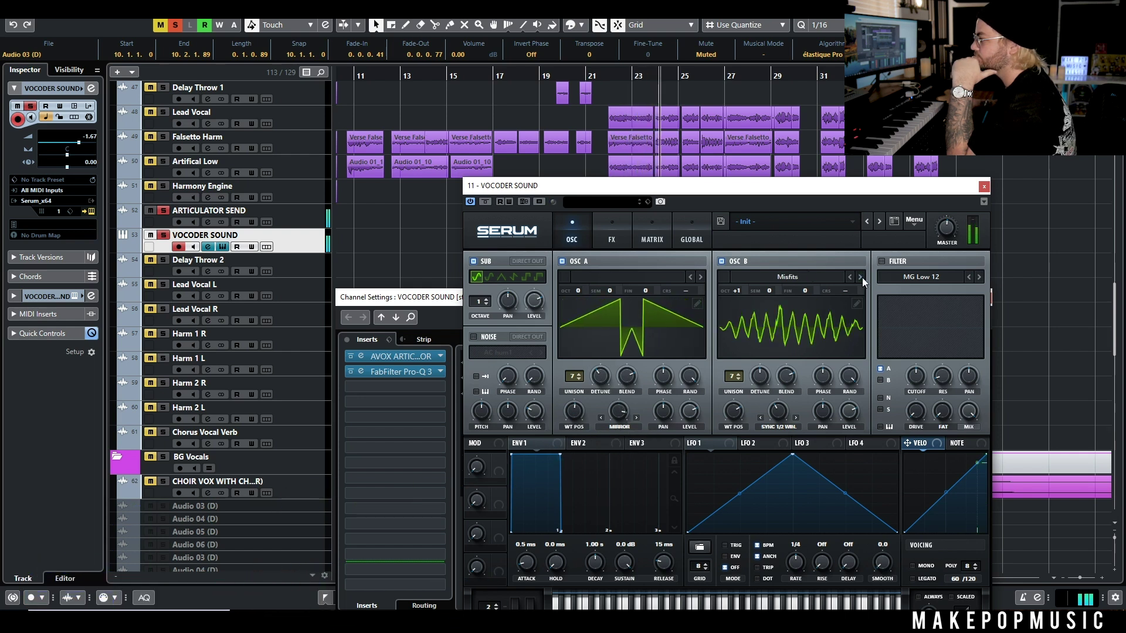
left_click(862, 277)
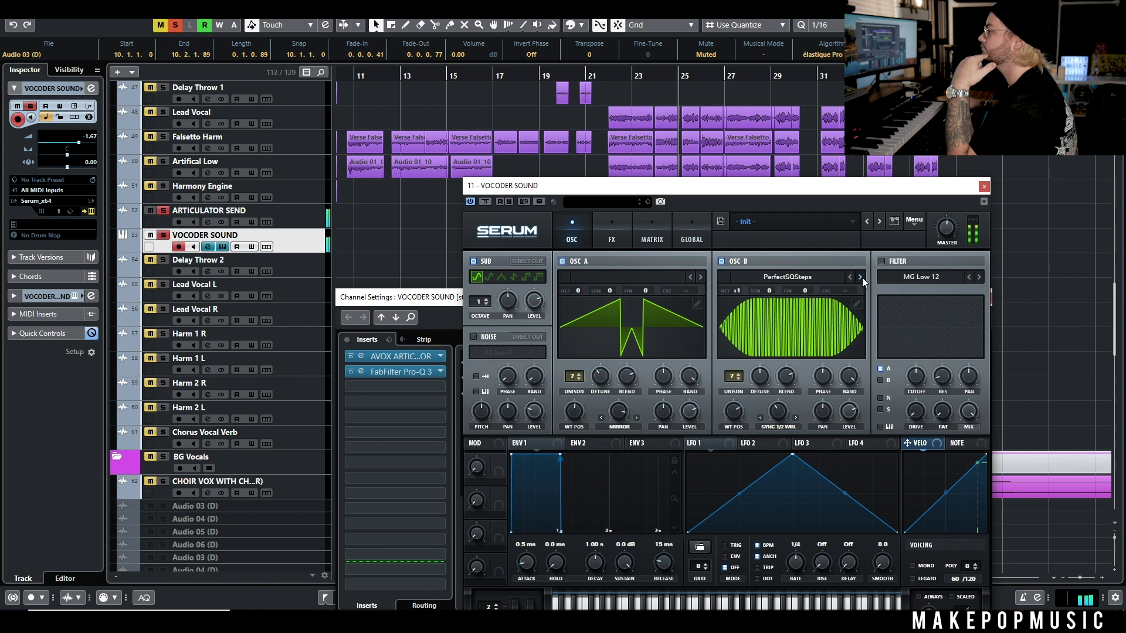
left_click(862, 276)
left_click_drag(783, 417, 762, 452)
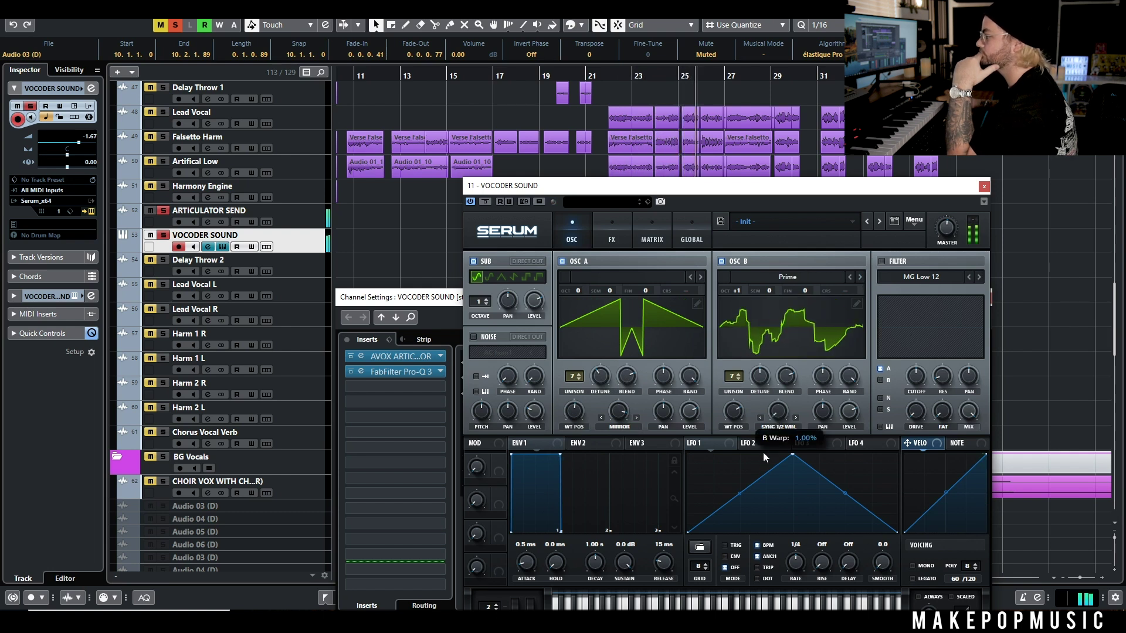
left_click(860, 277)
left_click_drag(782, 412, 725, 463)
left_click(859, 276)
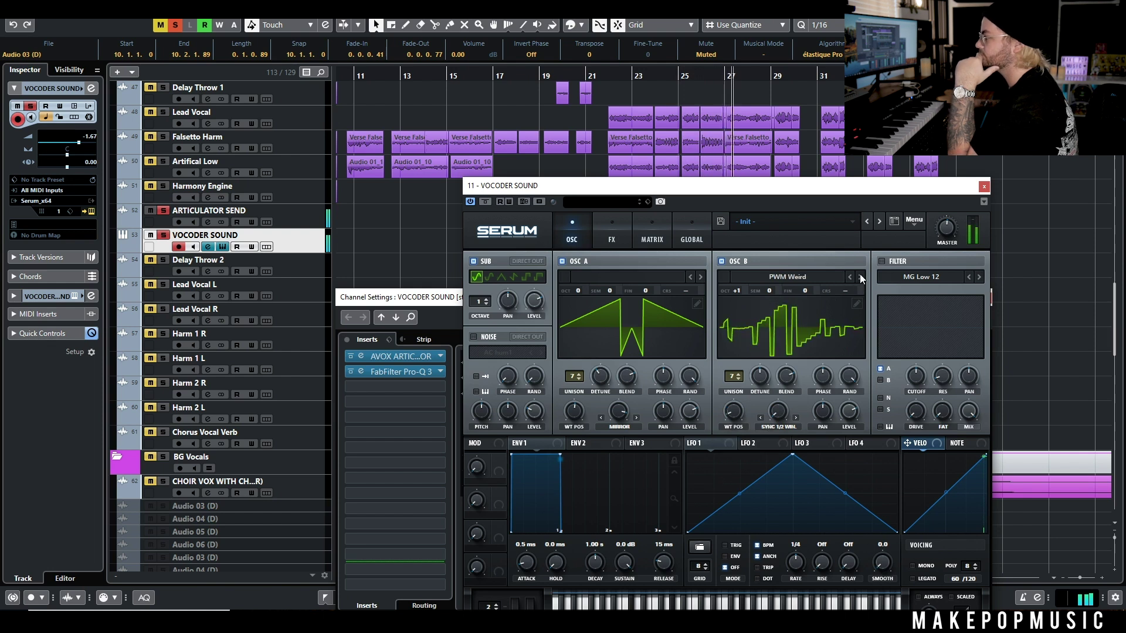
- Try other sub oscillator waveforms in Serum and return to the sine wave
left_click(506, 278)
left_click(526, 276)
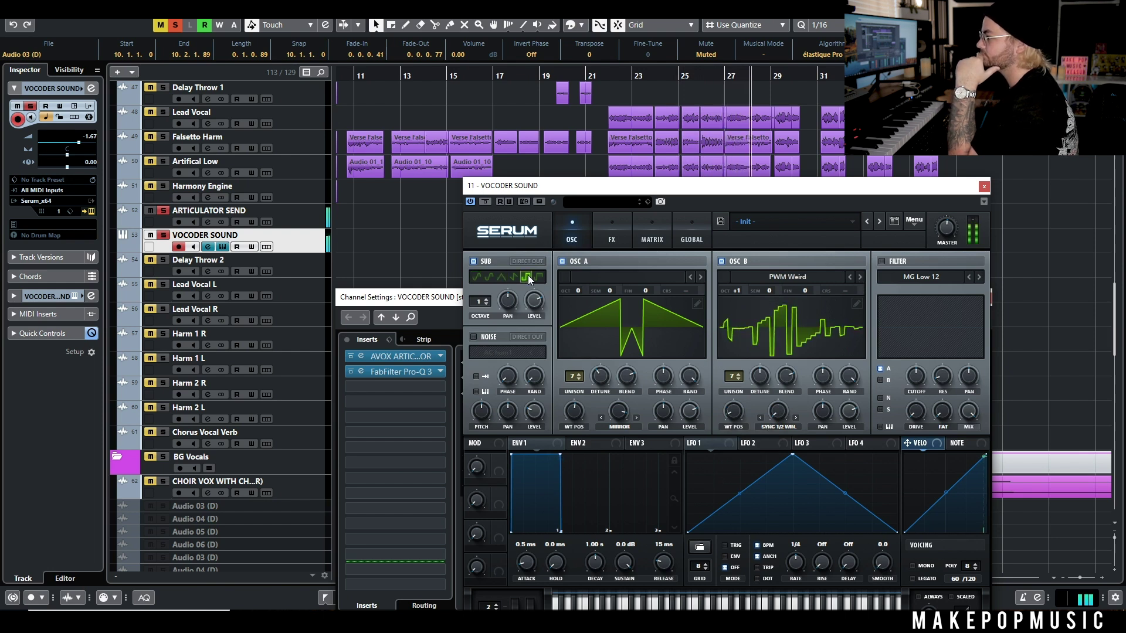
left_click(474, 277)
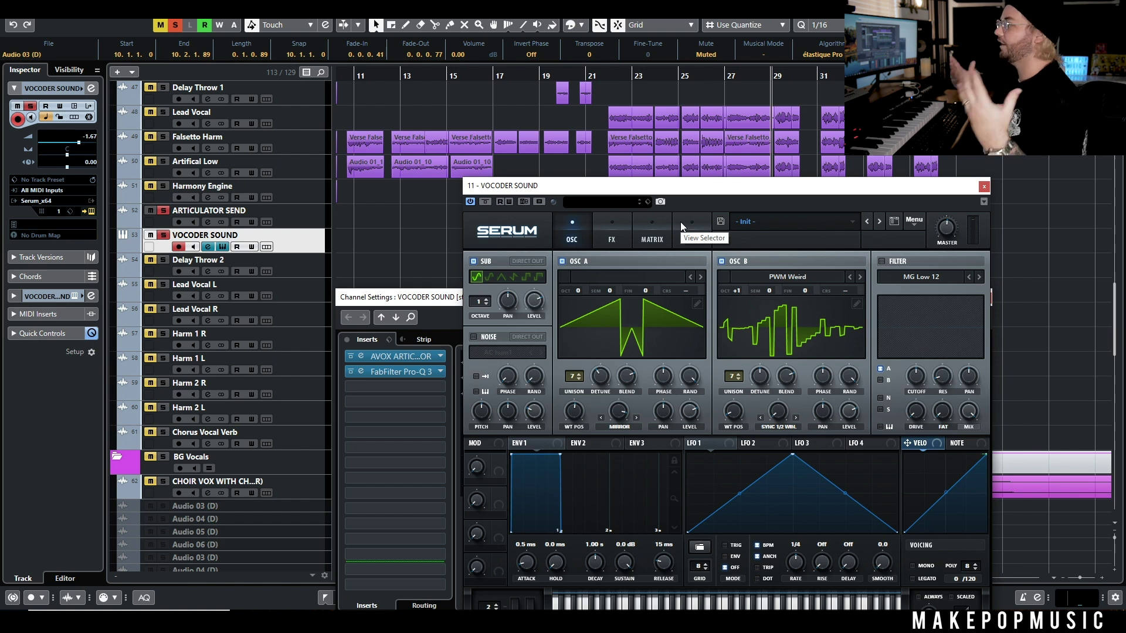
- Close Serum and the channel settings, and examine where the ARTICULATOR SEND and VOCODER SOUND parts sit in the arrangement
left_click(984, 187)
left_click(985, 299)
scroll(989, 238, "down", 2)
scroll(980, 235, "down", 3)
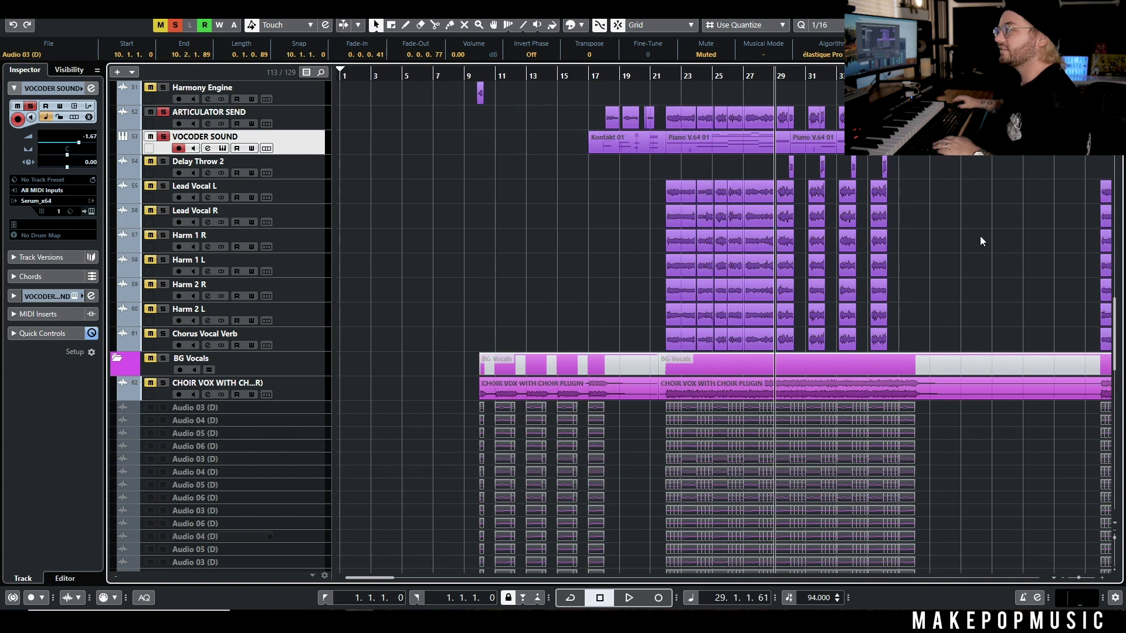
scroll(907, 211, "down", 2)
scroll(903, 208, "up", 4)
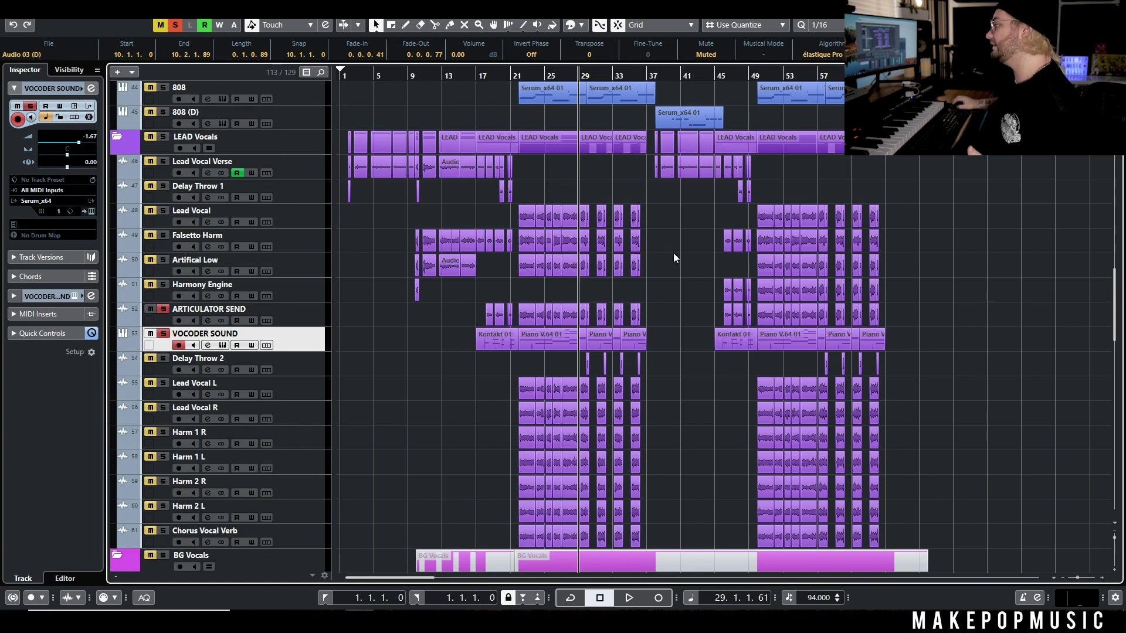
scroll(607, 315, "up", 1)
key("h")
key("h")
key("h")
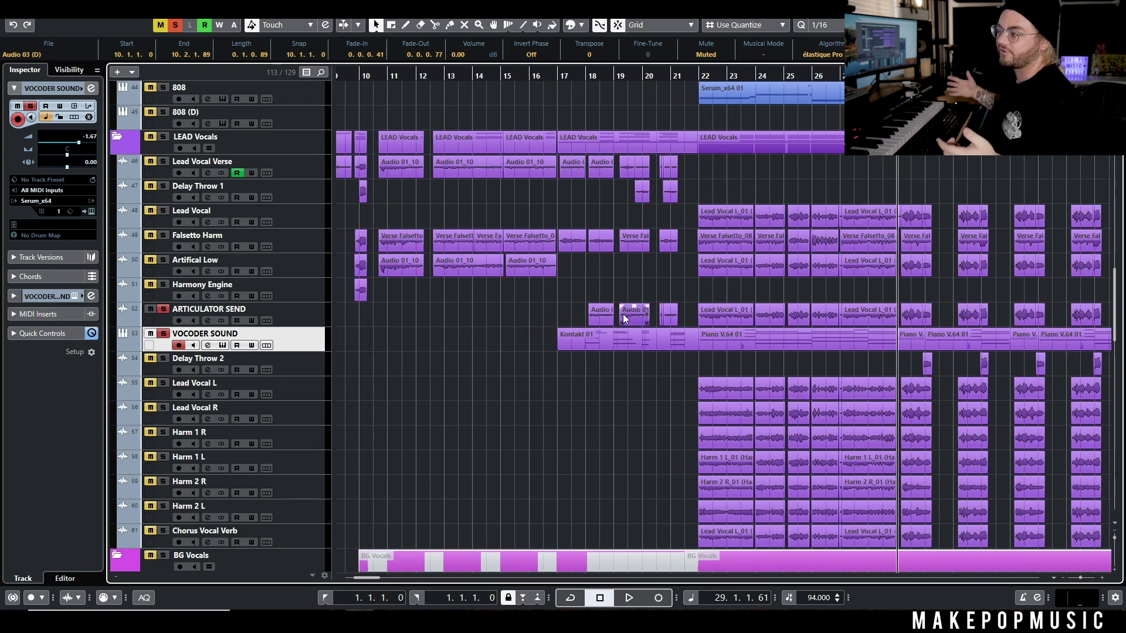
- Clear all solos, solo the two POST CHORUS ARTICULATOR tracks, and place the playhead just before bar 30
left_click(174, 24)
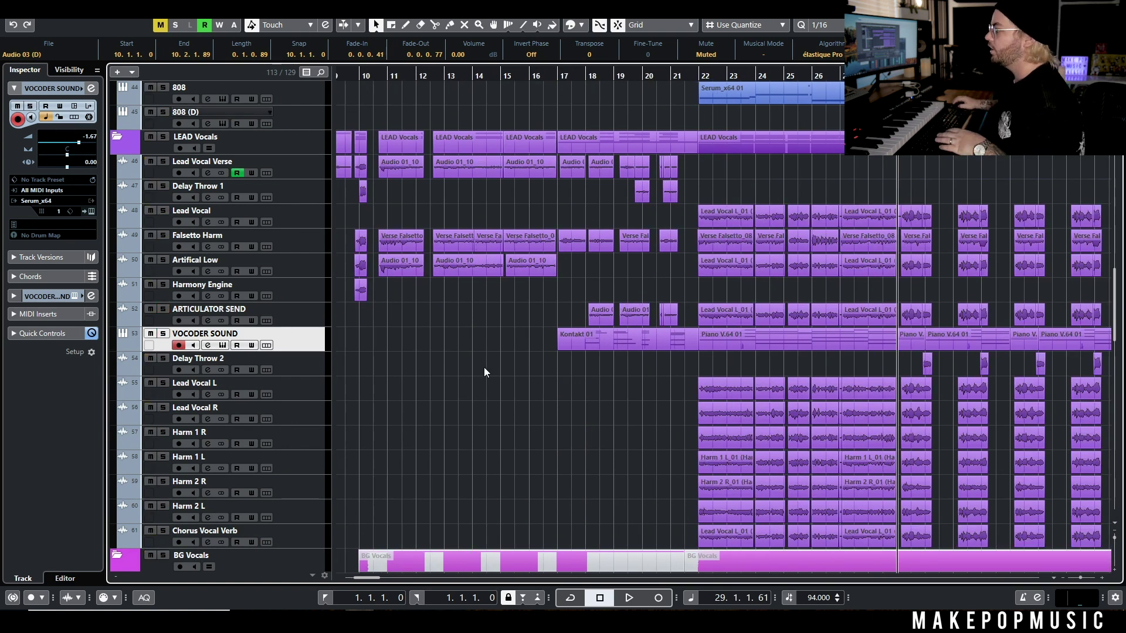
scroll(484, 367, "right", 10)
scroll(610, 374, "up", 5)
scroll(620, 262, "up", 2)
scroll(618, 259, "up", 5)
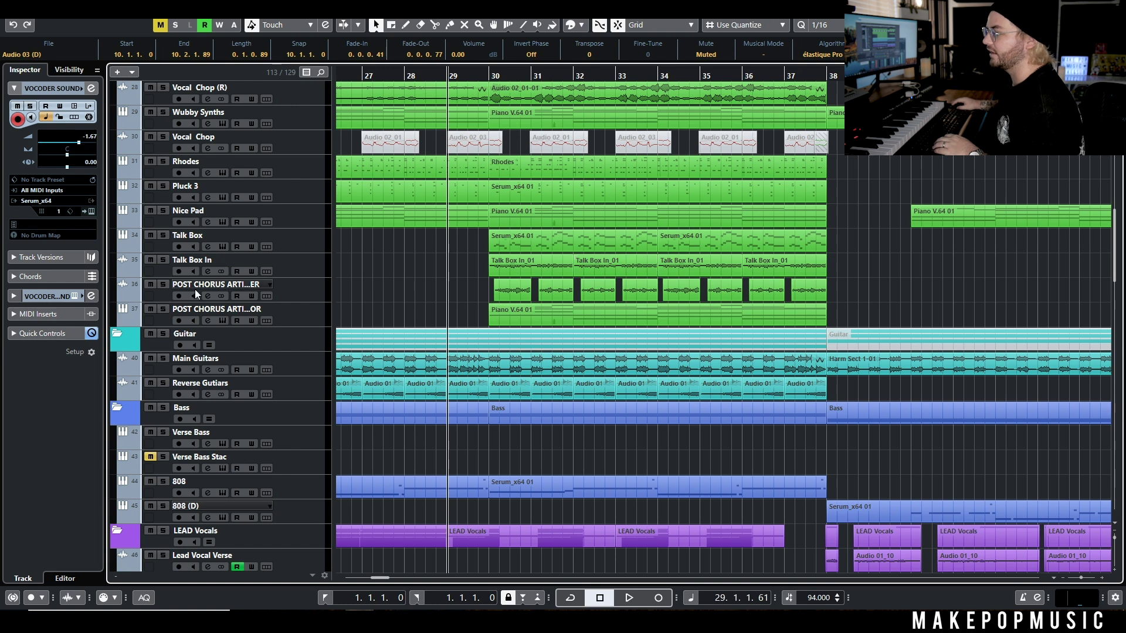
left_click(163, 285)
left_click(163, 309)
left_click(482, 75)
- Inspect the Serum instrument on the lower POST CHORUS ARTICULATOR track, close it, and play the soloed tracks
left_click(217, 322)
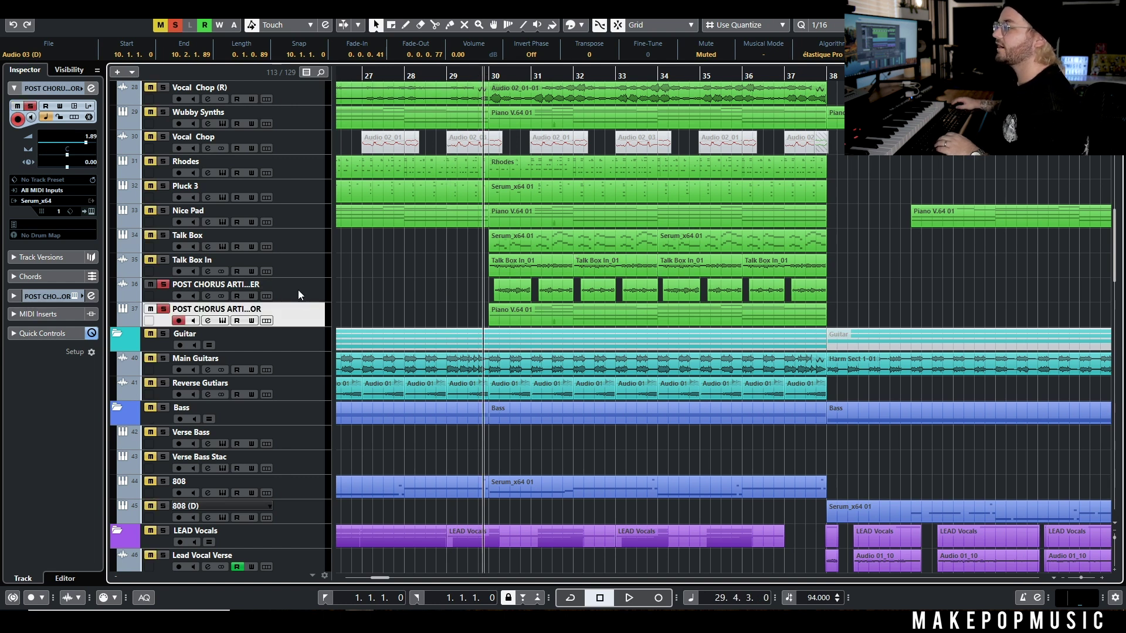
left_click(222, 321)
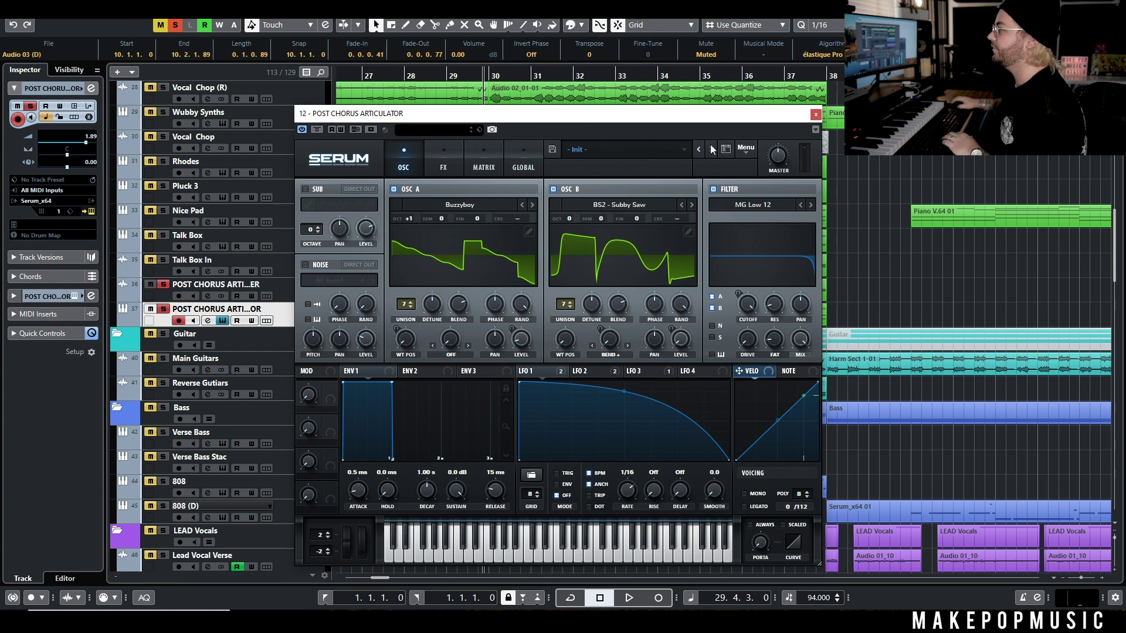
left_click(815, 115)
key("space")
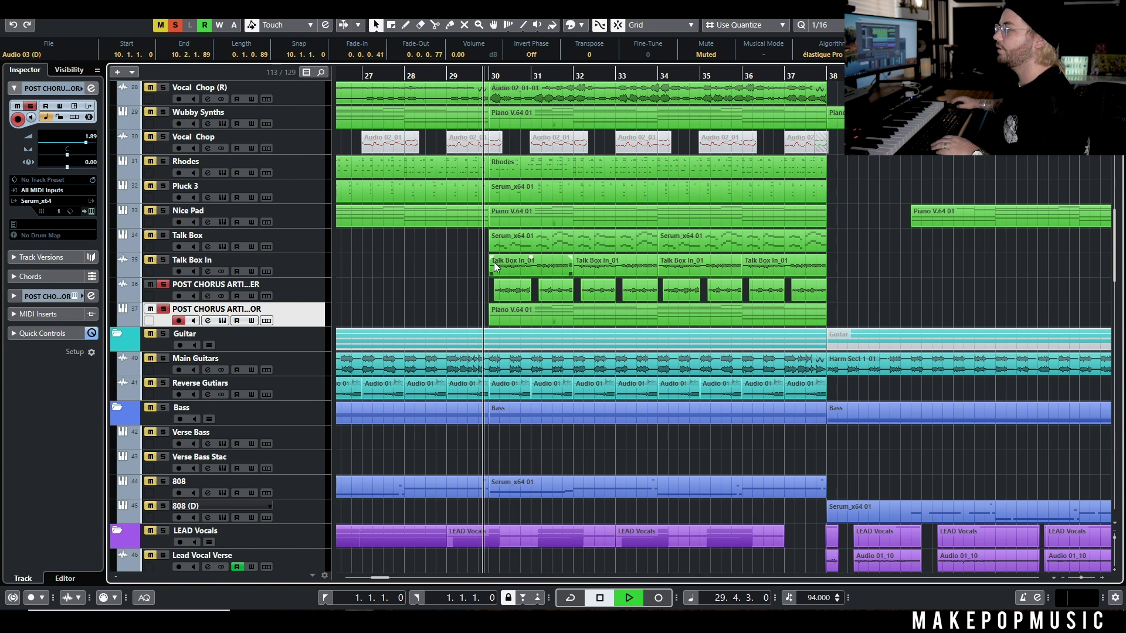
scroll(497, 274, "up", 3)
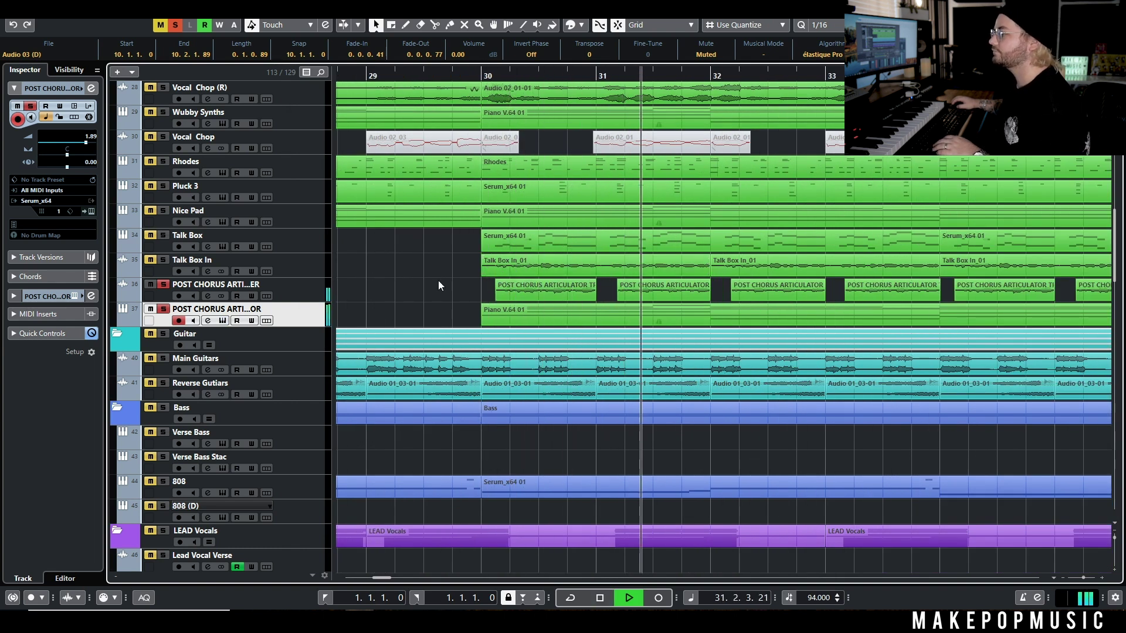
- Unsolo the post-chorus articulator tracks, mute Talk Box In and Talk Box during the full-mix playback, and stop playback
left_click(165, 286)
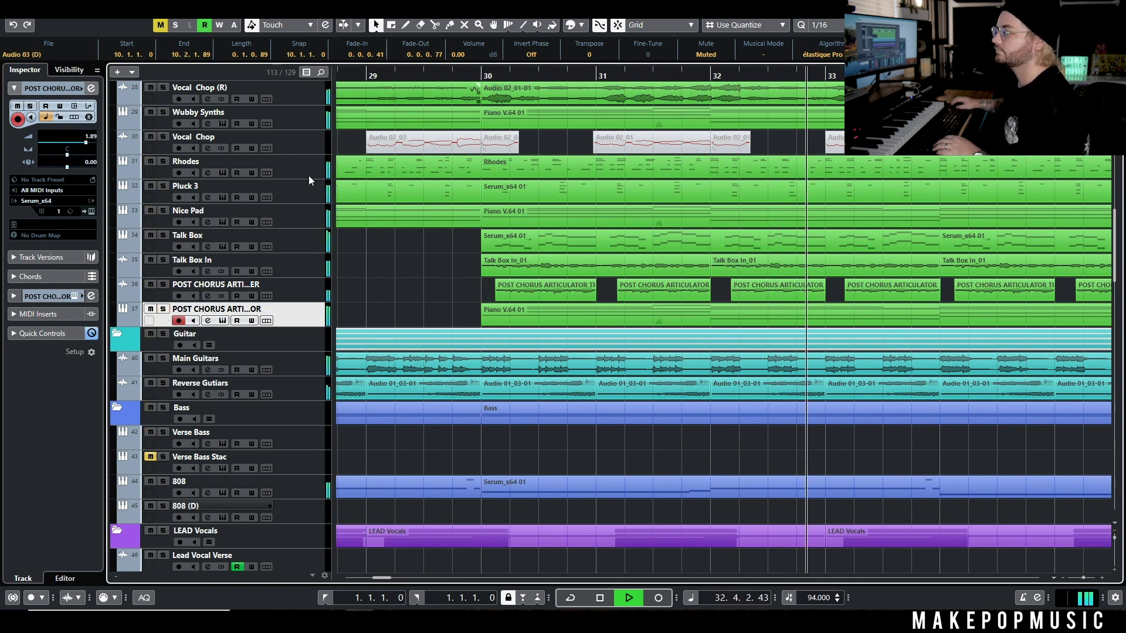
left_click(150, 259)
left_click(150, 235)
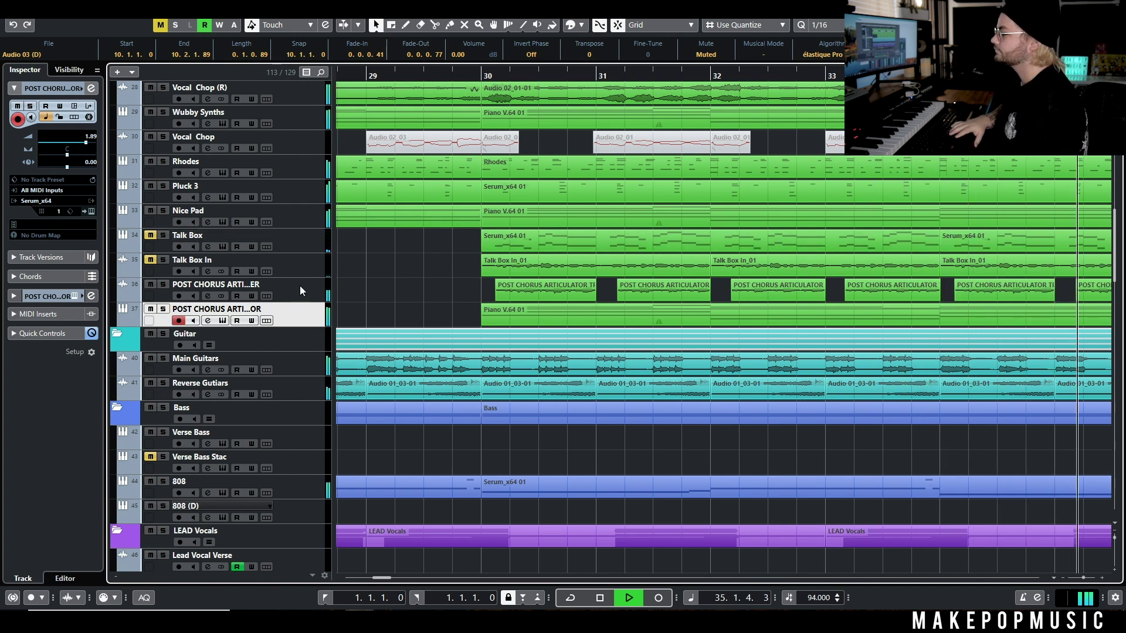
key("space")
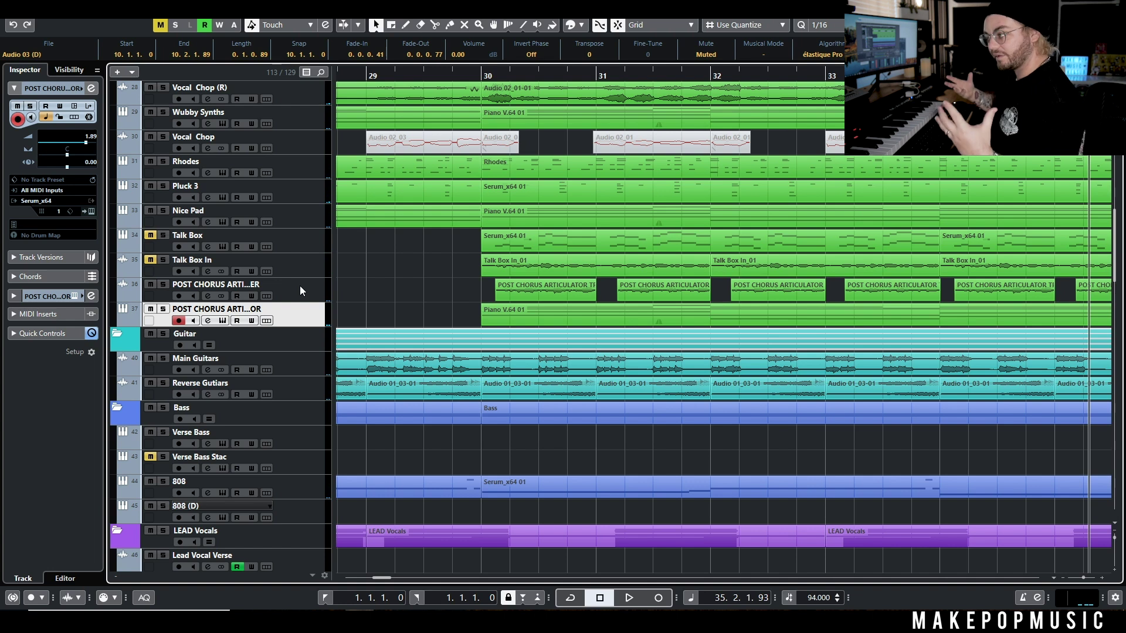
- Solo the Talk Box and Talk Box In tracks and place the playhead at bar 30
scroll(401, 301, "down", 3)
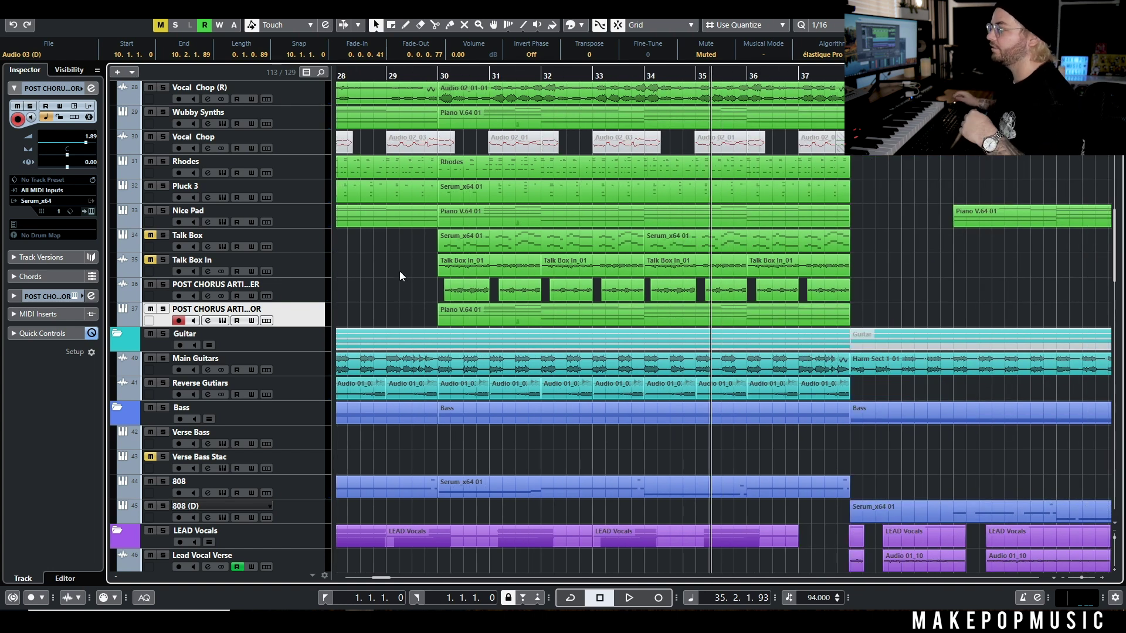
left_click(164, 235)
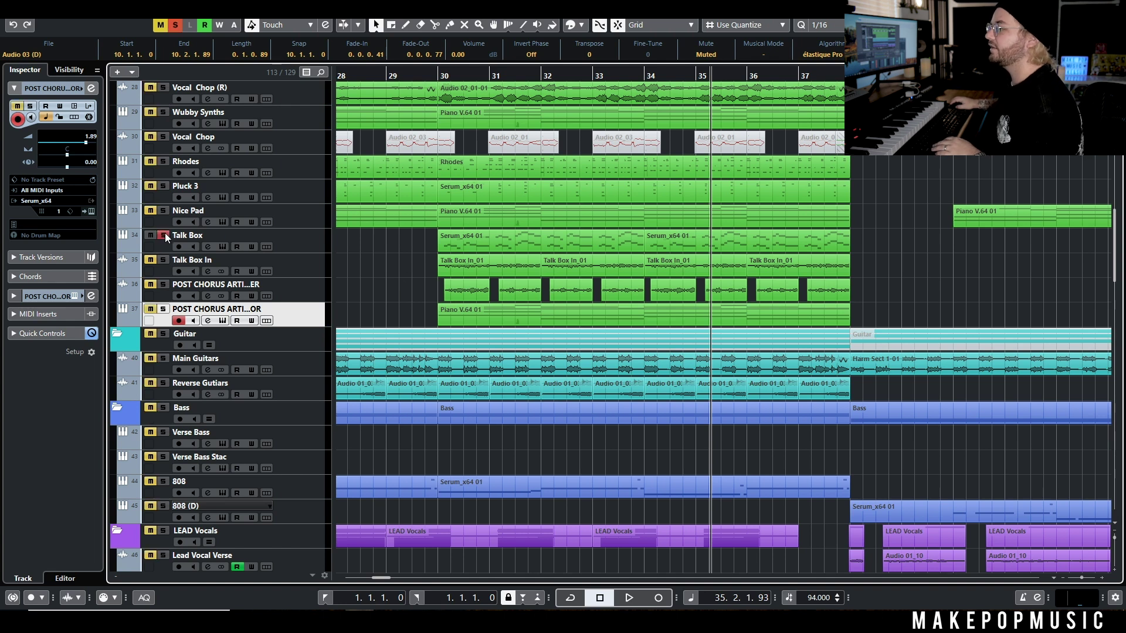
left_click(308, 243)
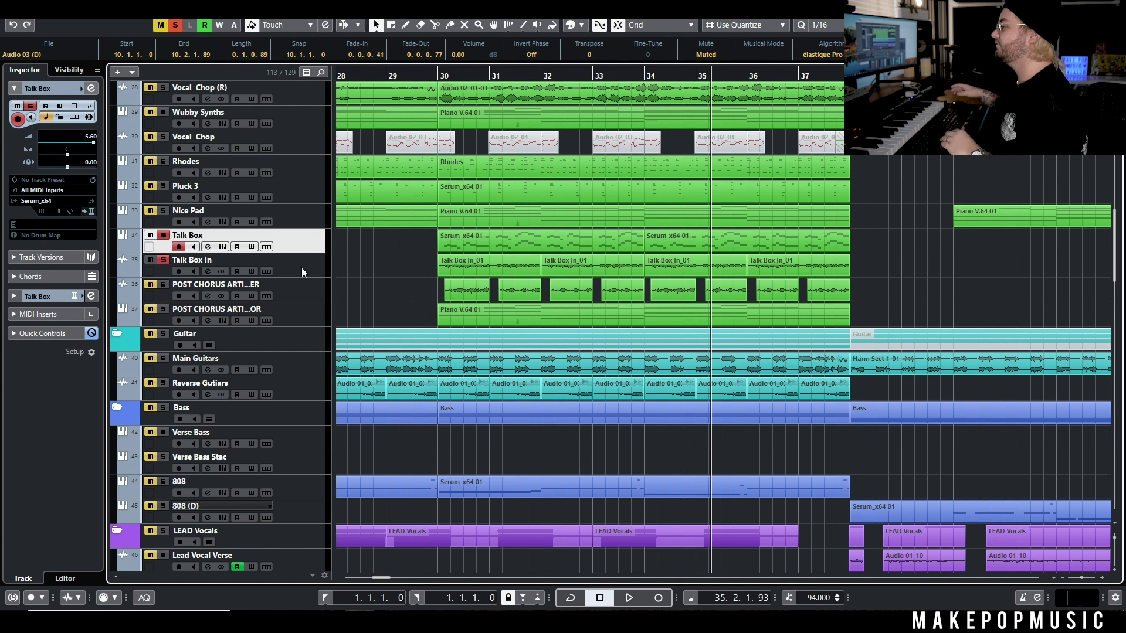
scroll(429, 267, "up", 3)
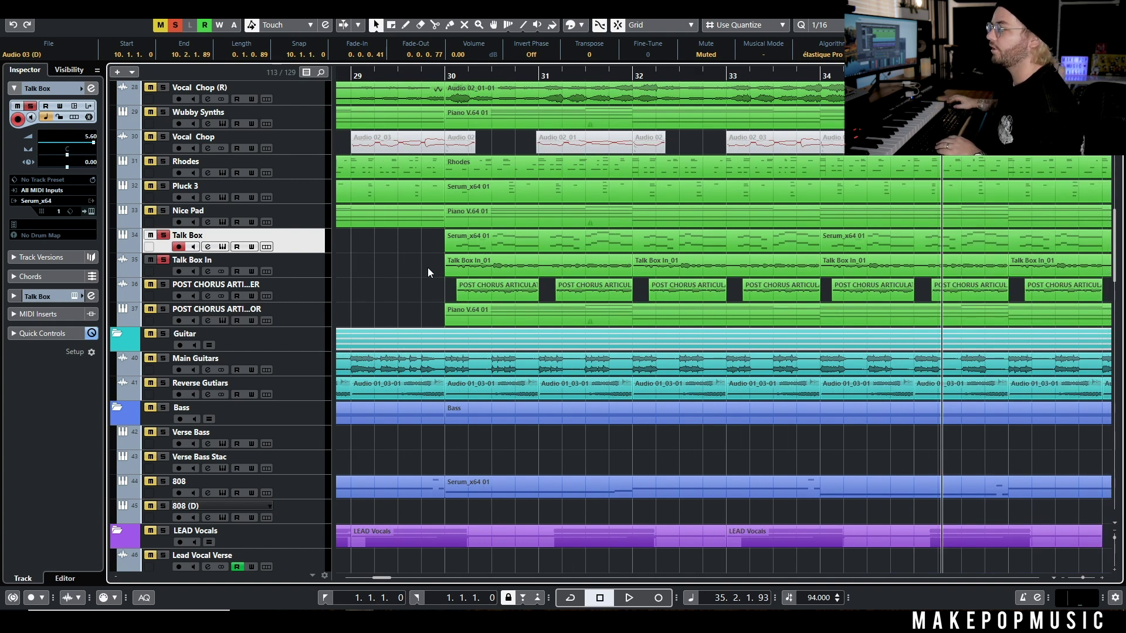
left_click(439, 76)
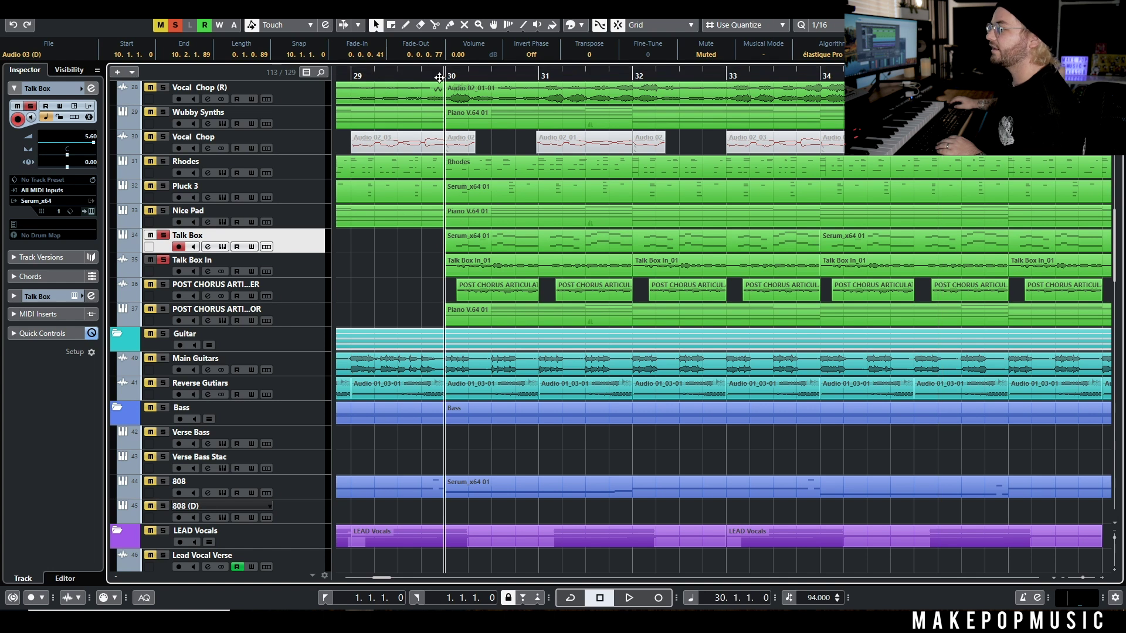
- Open the Talk Box channel settings, switch to Talk Box In, route its output to Synth, and play it
left_click(208, 246)
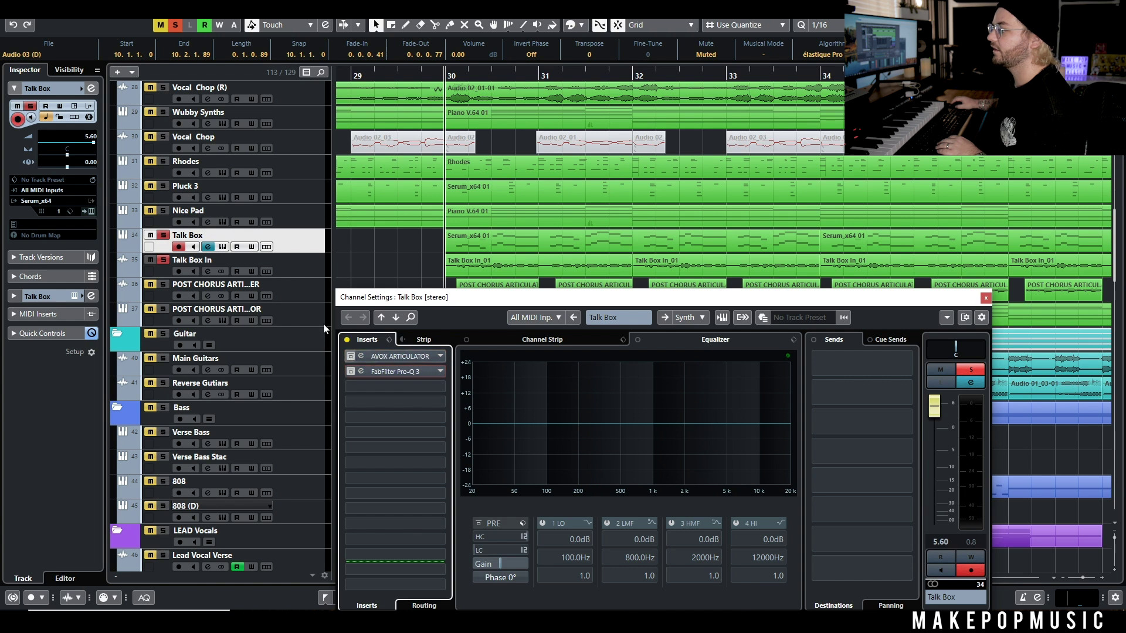
key("Down")
left_click(41, 201)
left_click(57, 279)
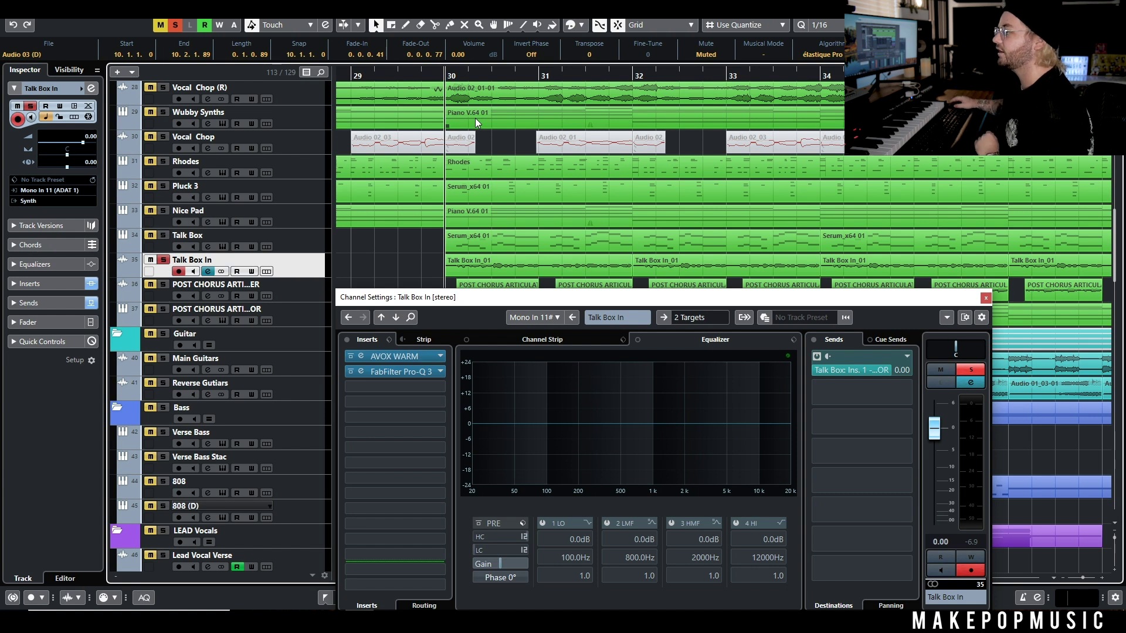
key("space")
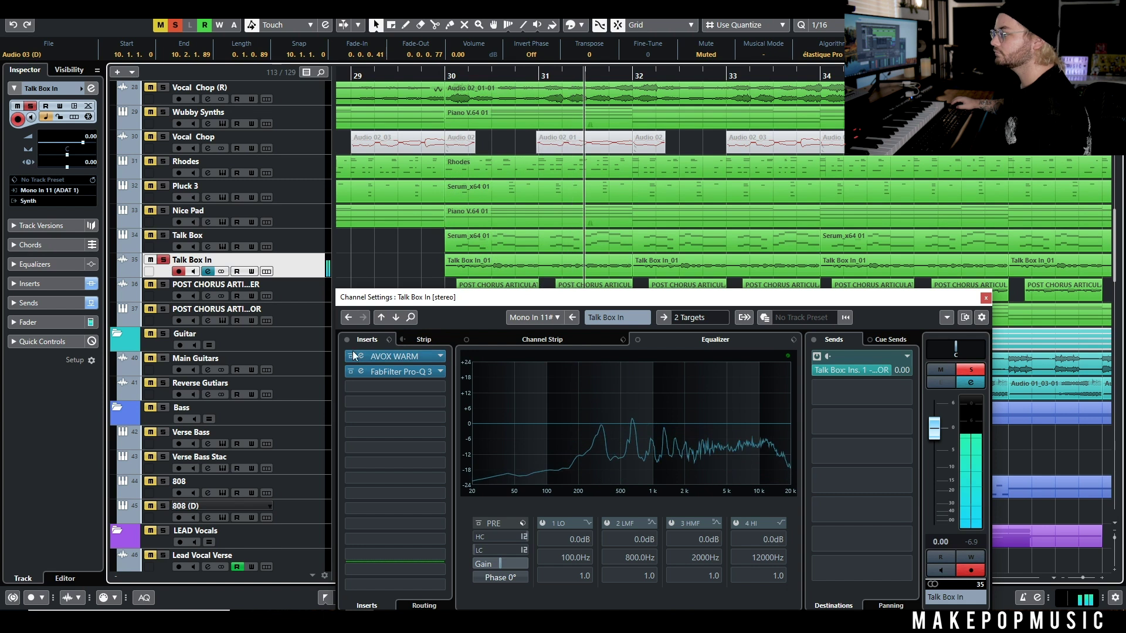
- Revisit the Talk Box In output routing, leave only the Talk Box track soloed, and reactivate its inserts
left_click(49, 203)
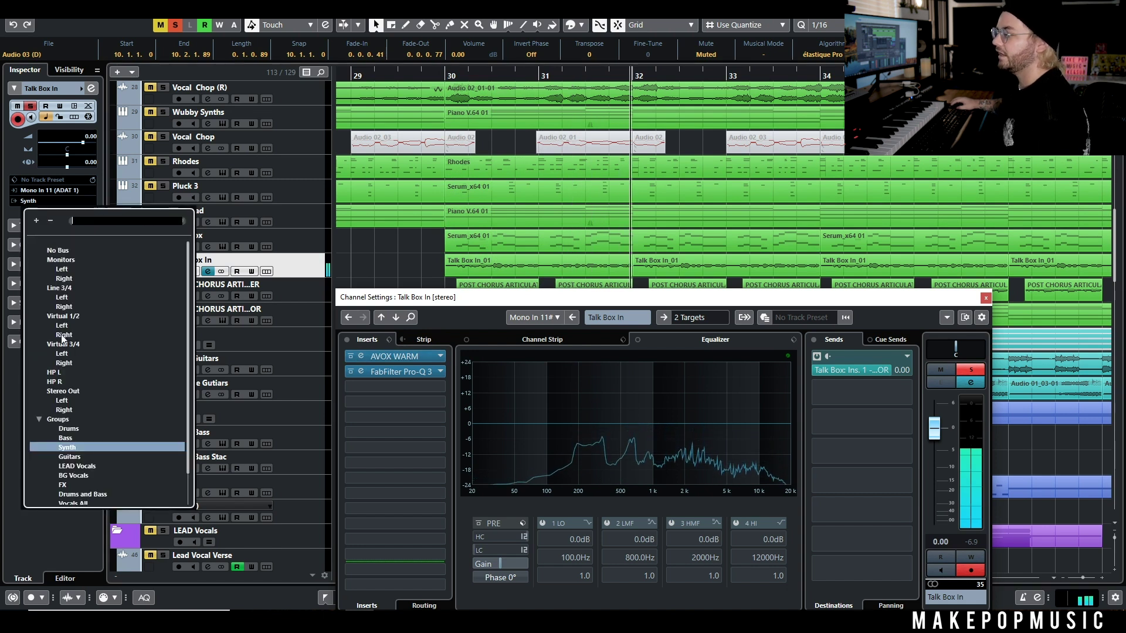
left_click(62, 270)
left_click(165, 245)
left_click(163, 235)
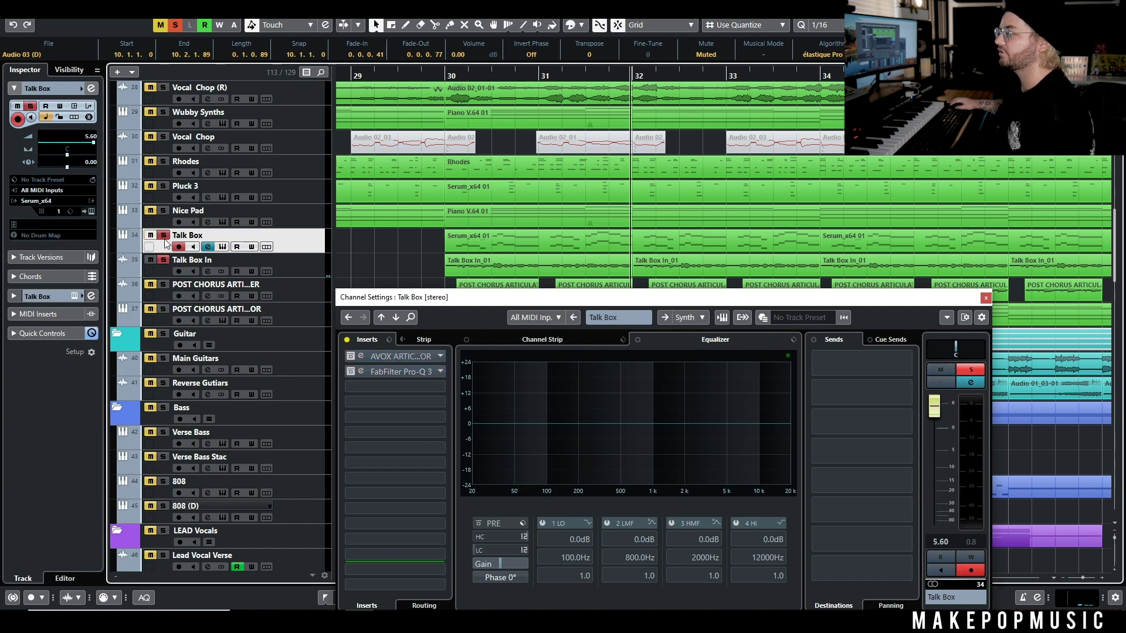
left_click(164, 261)
left_click(347, 340)
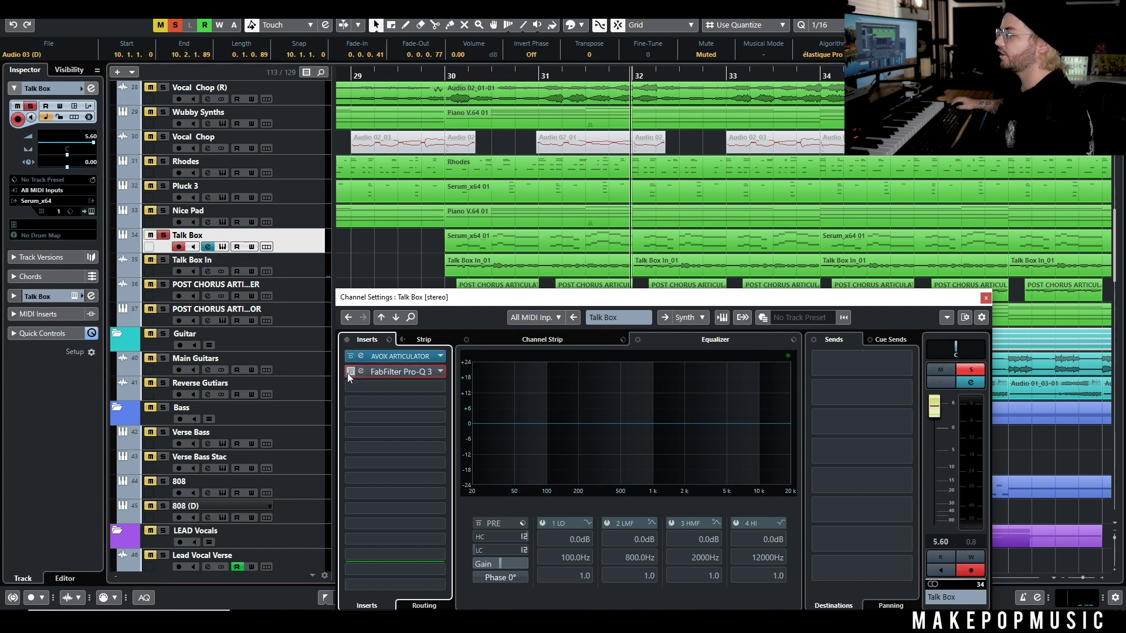
- Open the Talk Box track's Serum instrument over the arrangement, inspect it, and close it along with the channel settings
left_click(722, 317)
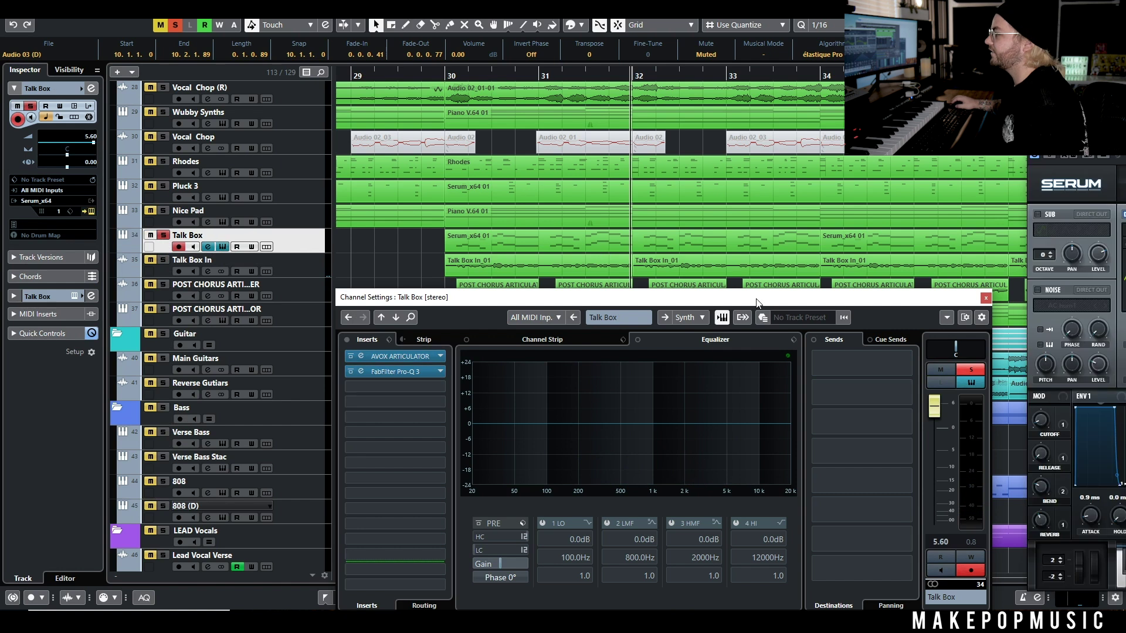
left_click_drag(1055, 138, 241, 106)
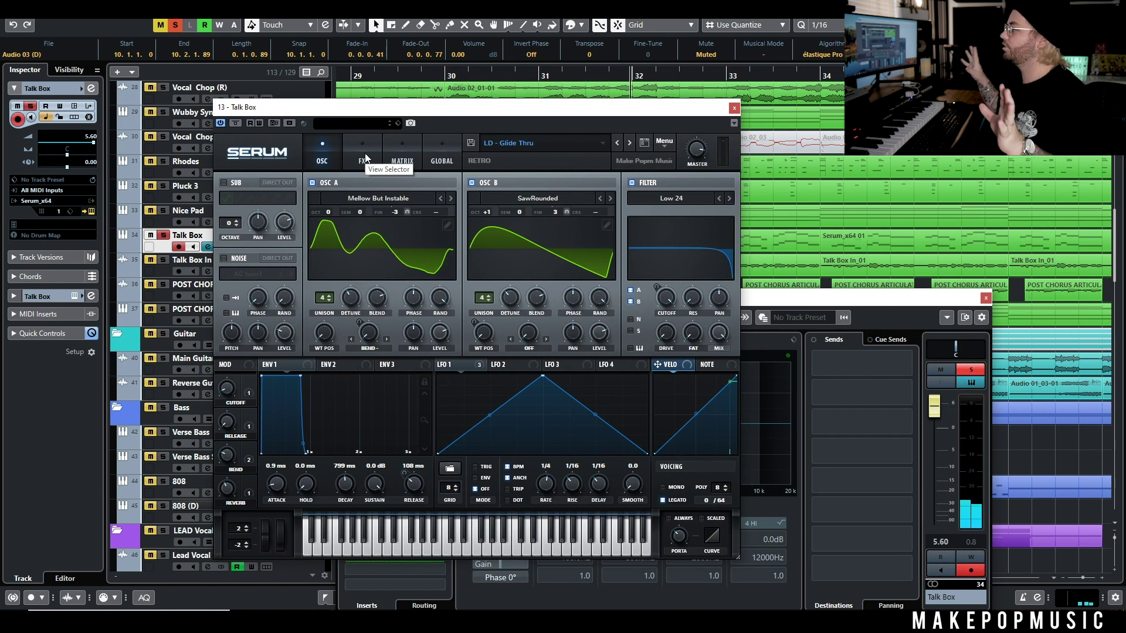
left_click(734, 108)
left_click(986, 298)
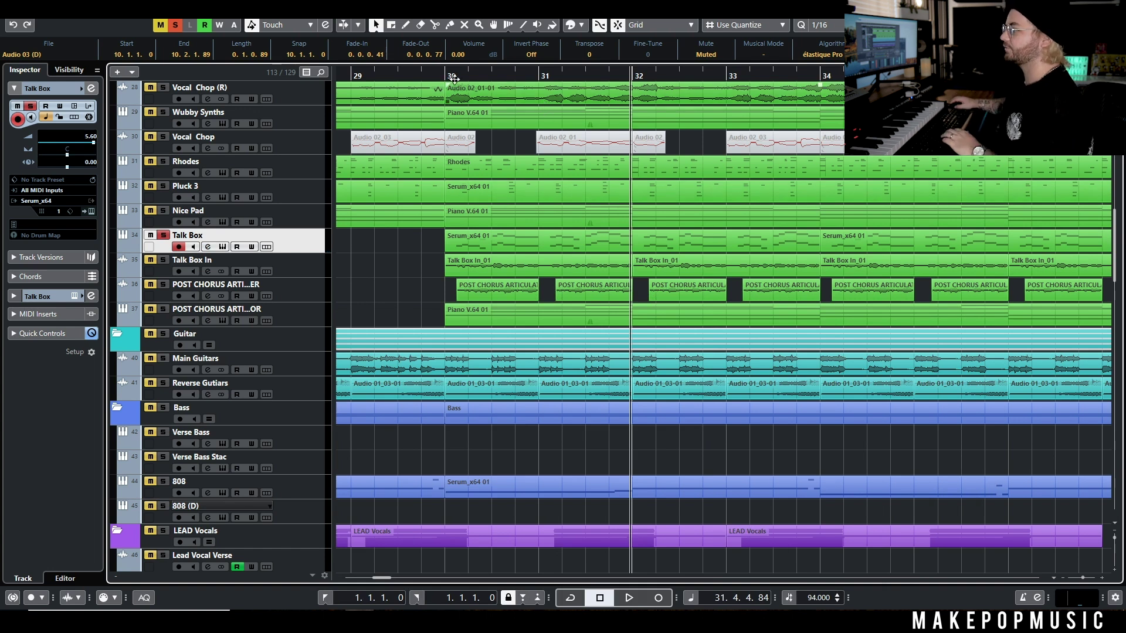
- Play the soloed Talk Box track from bar 30 and add Talk Box In to the solo during playback
left_click(444, 77)
left_click(444, 78)
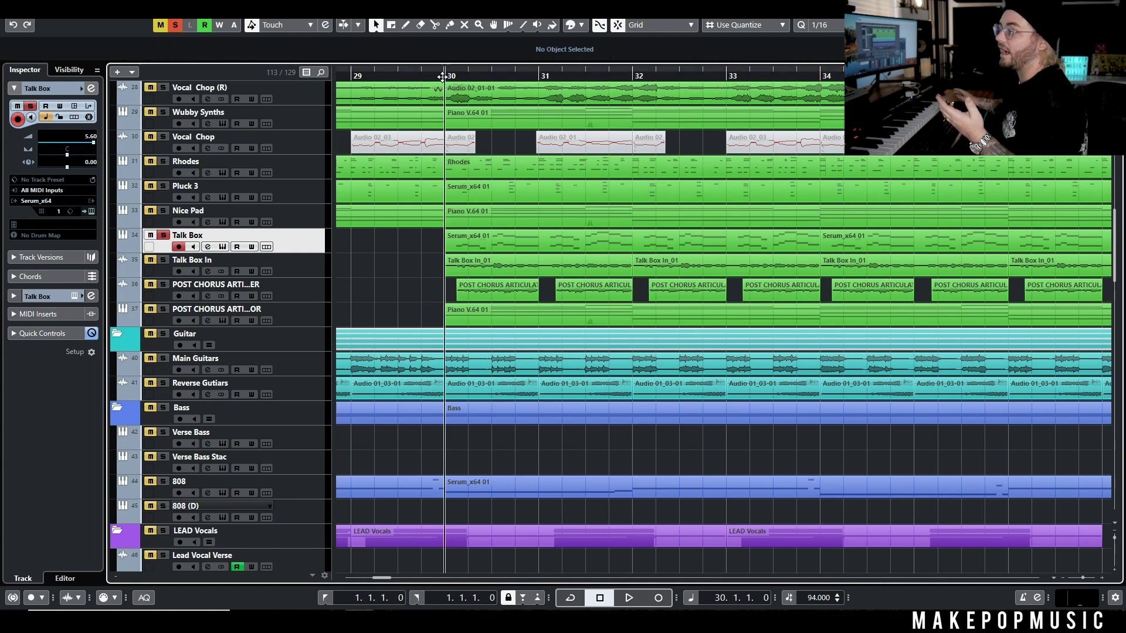
key("space")
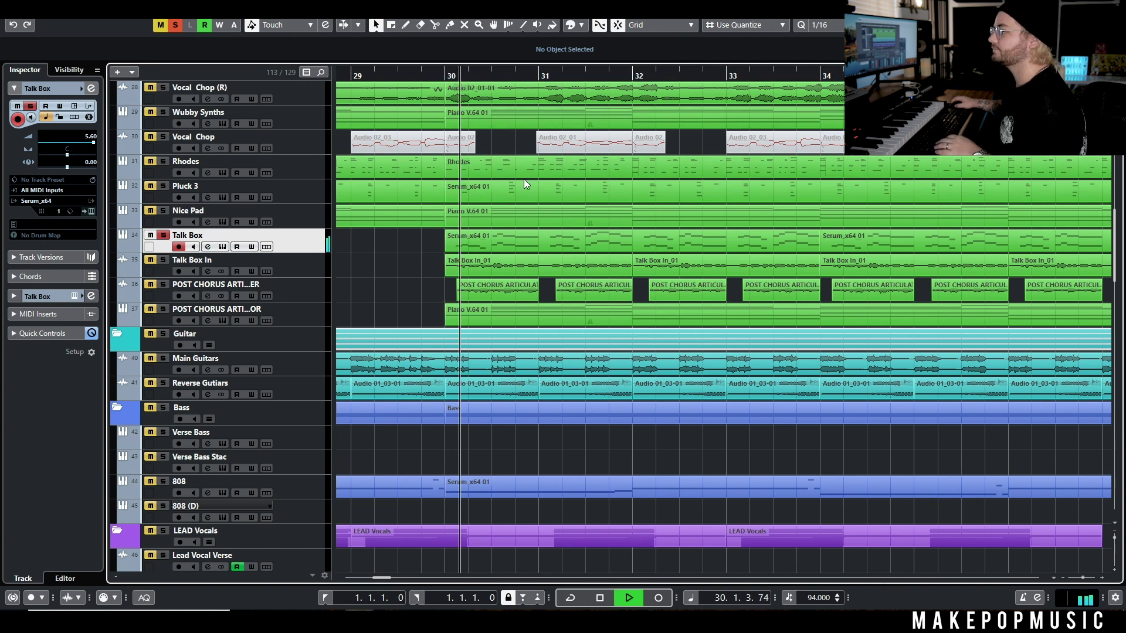
left_click(167, 260)
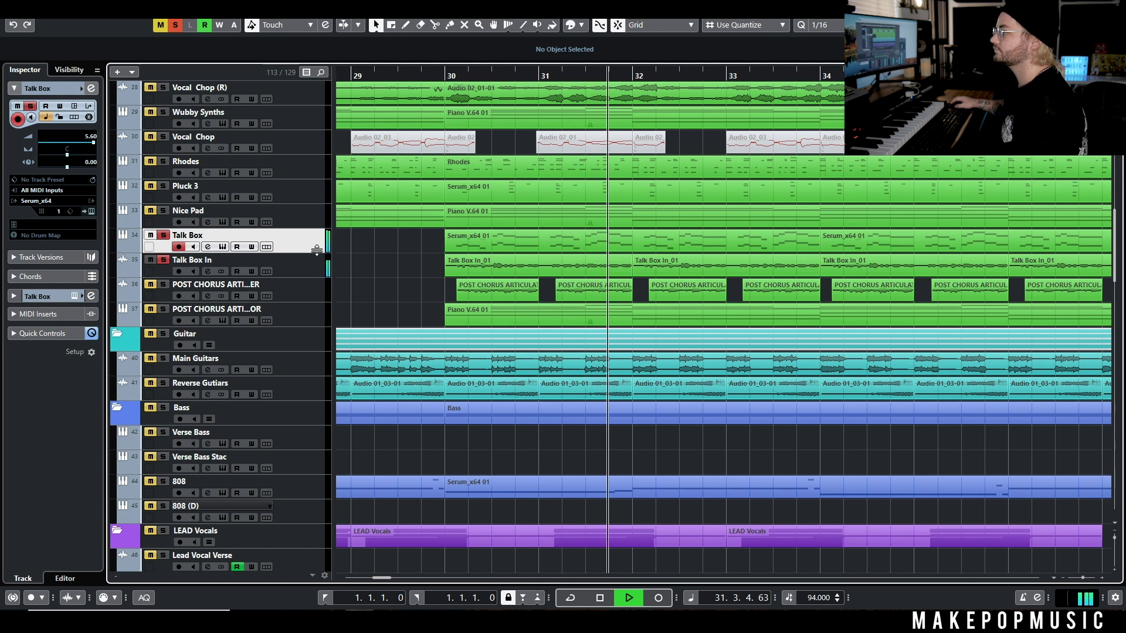
- Clear all solos during playback and unmute the Talk Box and Talk Box In tracks to hear them in the full mix
scroll(413, 246, "down", 3, "ctrl")
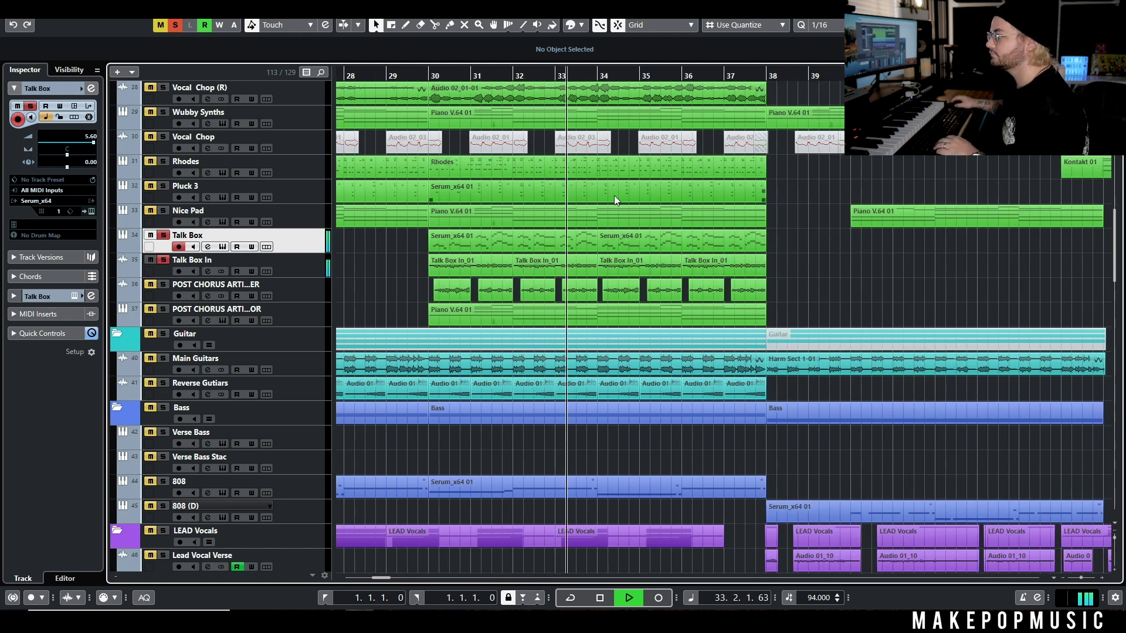
left_click(174, 25)
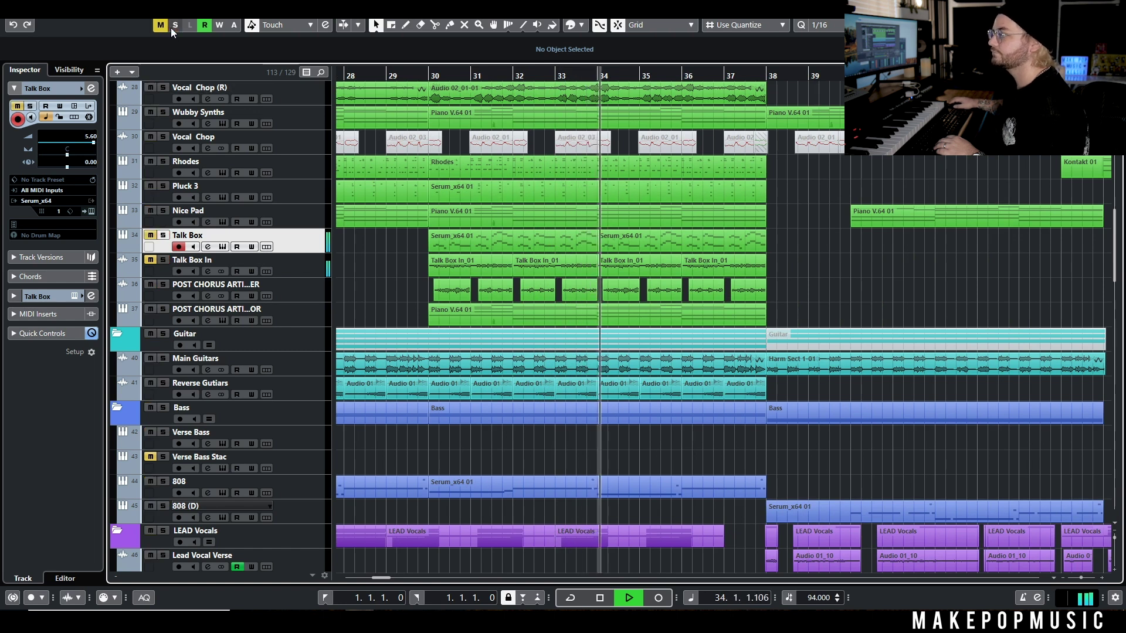
left_click(150, 260)
left_click(150, 261)
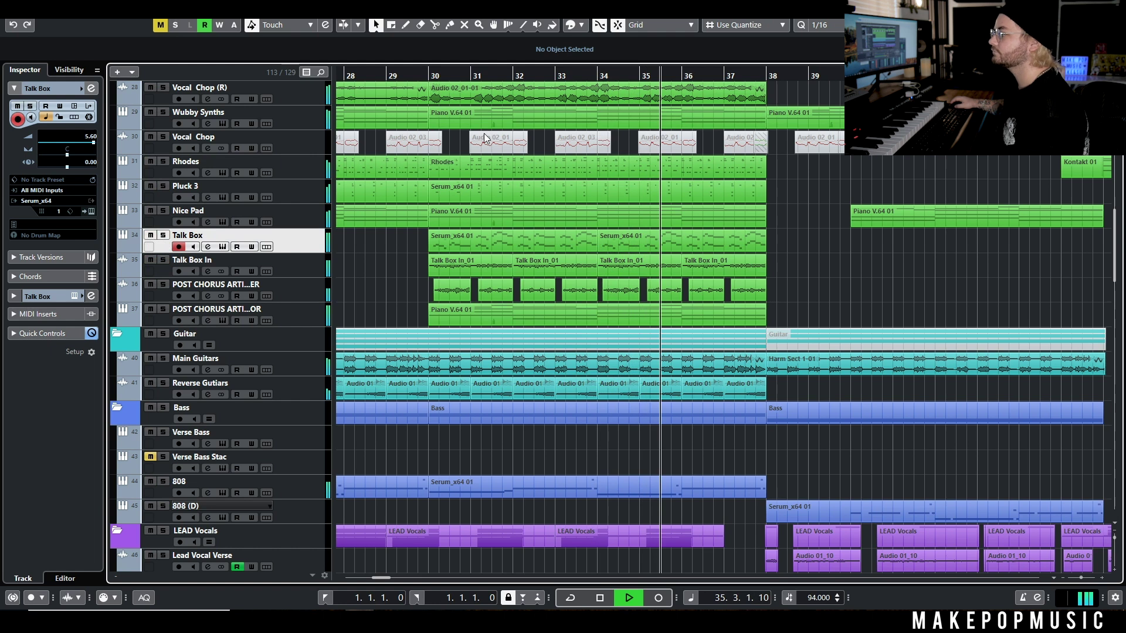
- Look over the lead vocal tracks while the full mix plays, return to the Talk Box tracks, and stop playback at bar 38
scroll(708, 353, "down", 5)
scroll(707, 353, "down", 4)
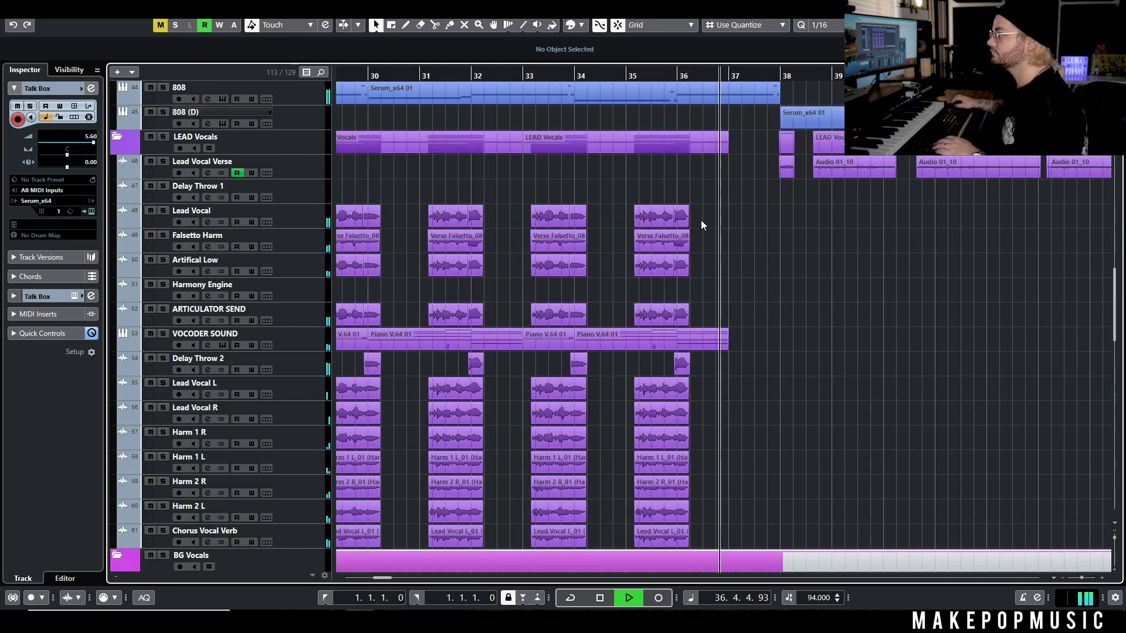
key("g")
scroll(698, 230, "up", 8)
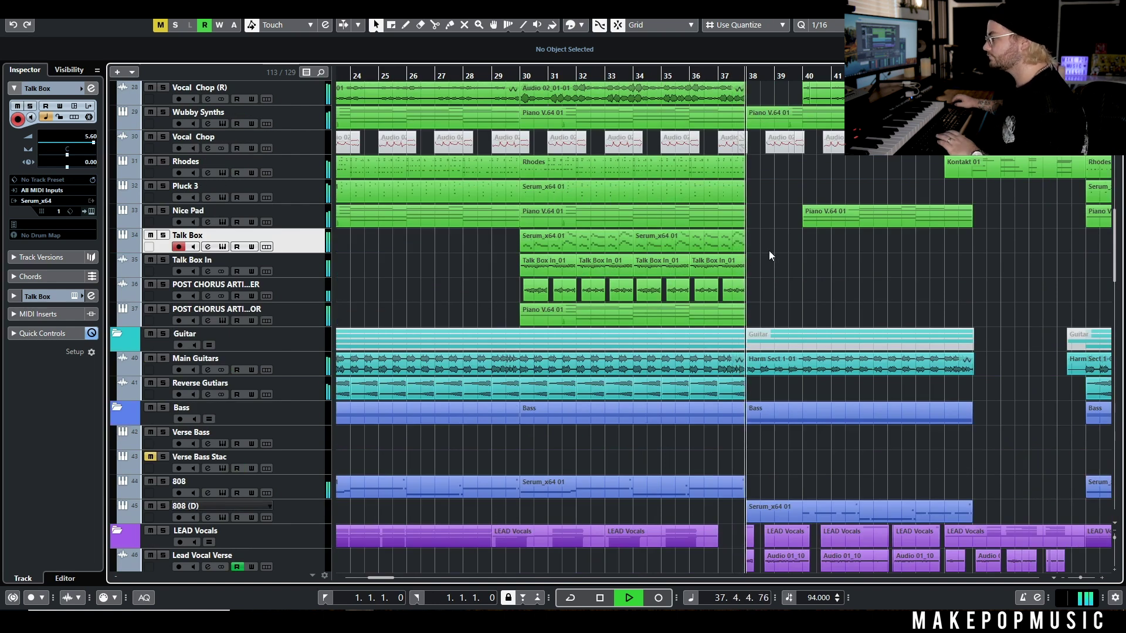
key("space")
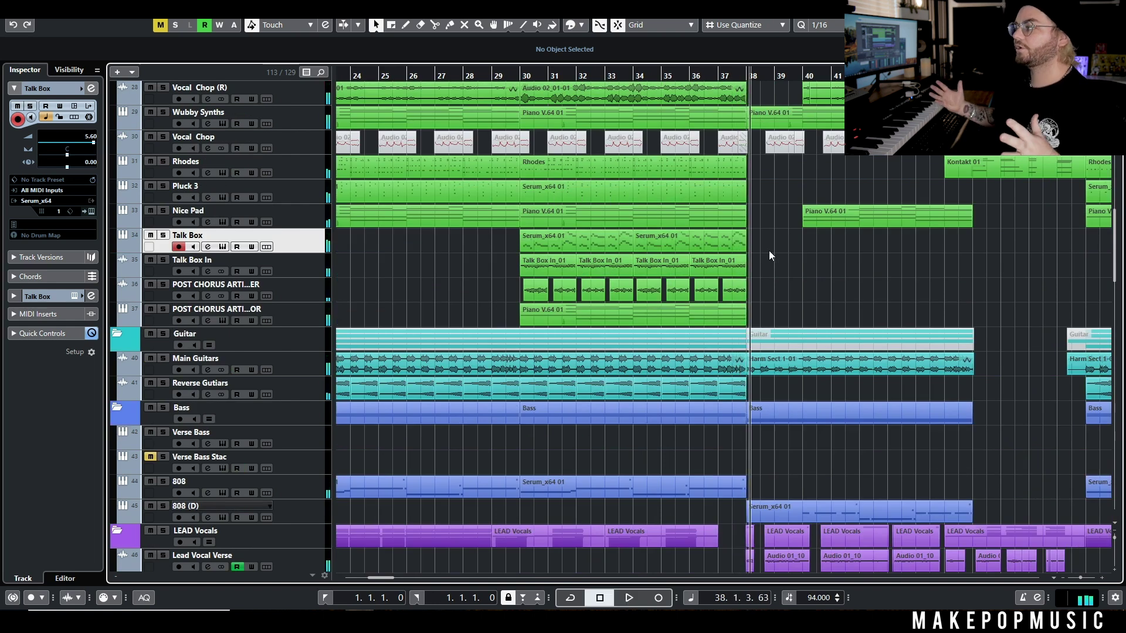